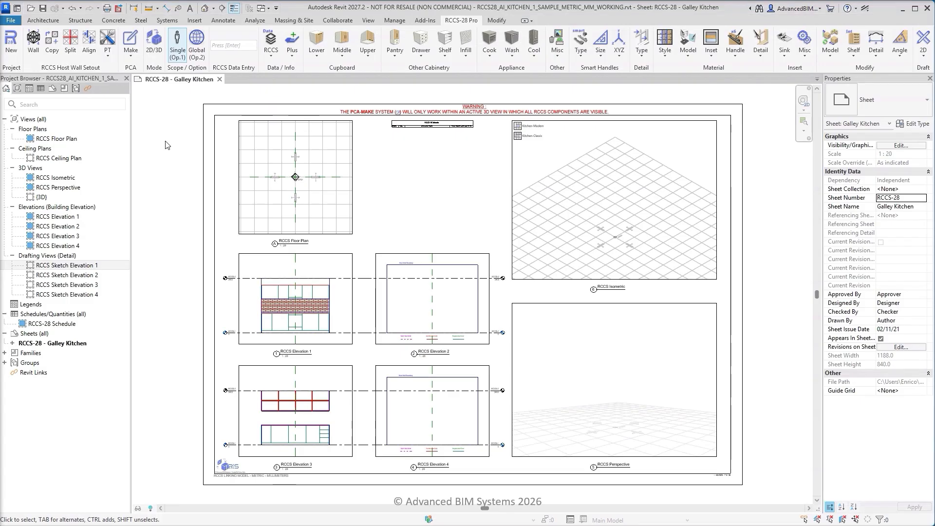
Insert the four host walls and delete the two side ones in the RCCS Floor Plan viewport, leaving the pair facing each other
{"action": "left_click", "coordinate": [33, 42]}
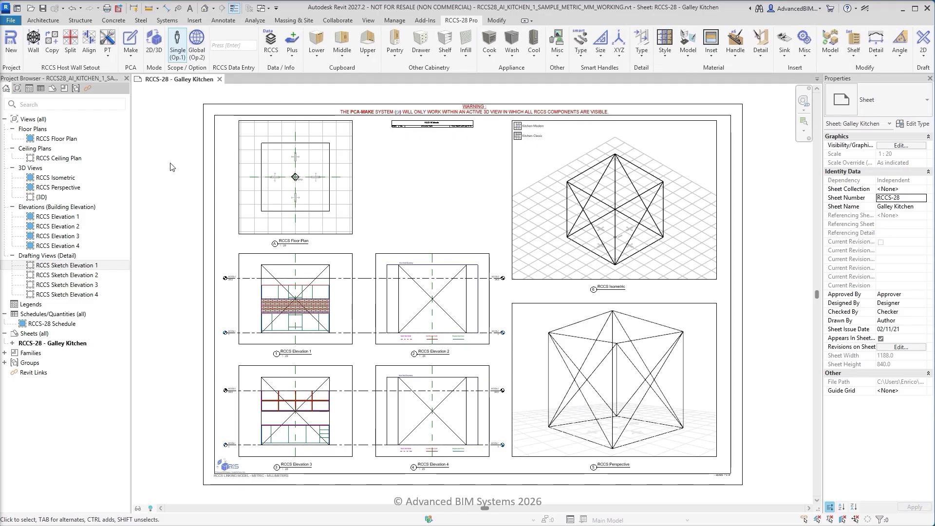
{"action": "left_click", "coordinate": [245, 176]}
{"action": "right_click", "coordinate": [251, 176]}
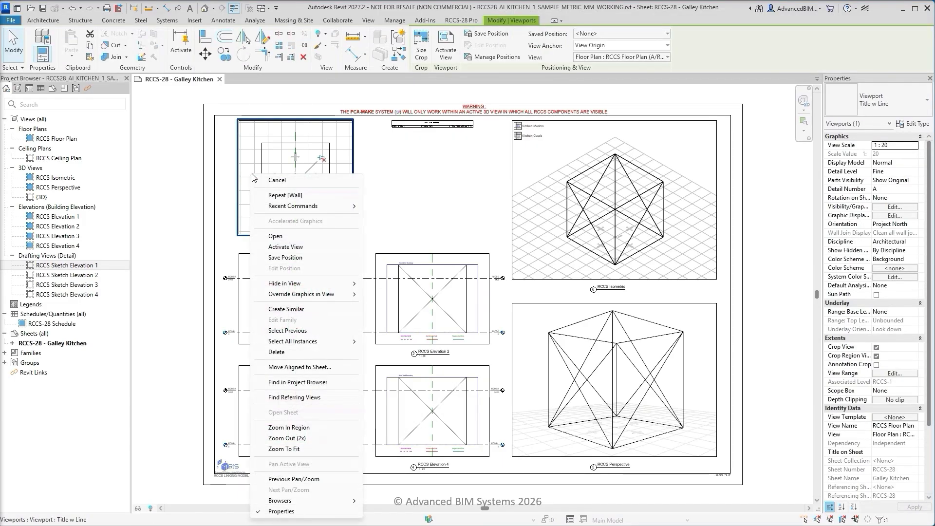
{"action": "left_click", "coordinate": [287, 247]}
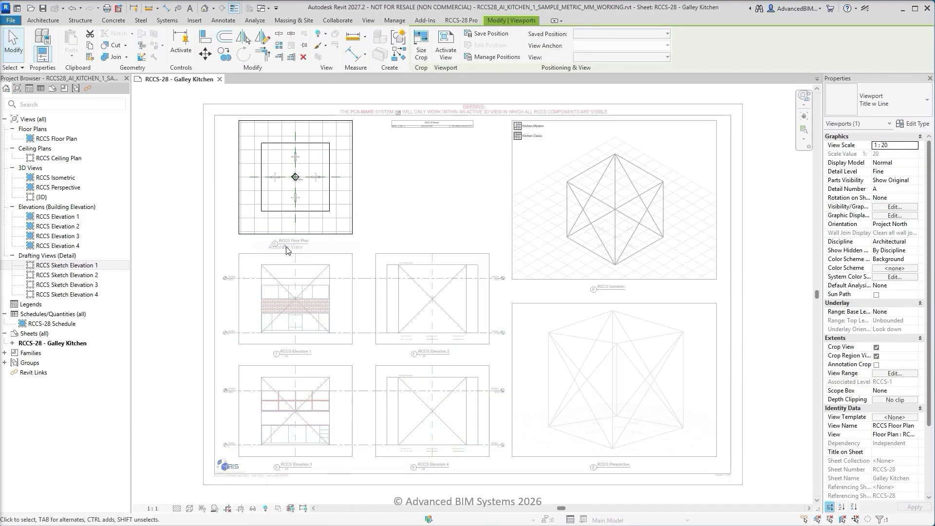
{"action": "left_click", "coordinate": [261, 199]}
{"action": "key", "text": "Delete"}
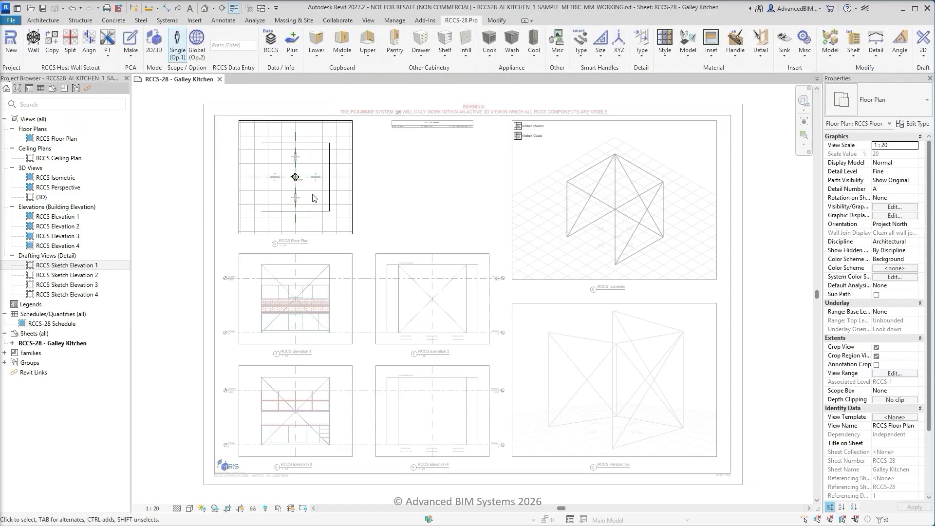
{"action": "left_click", "coordinate": [330, 195]}
{"action": "key", "text": "Delete"}
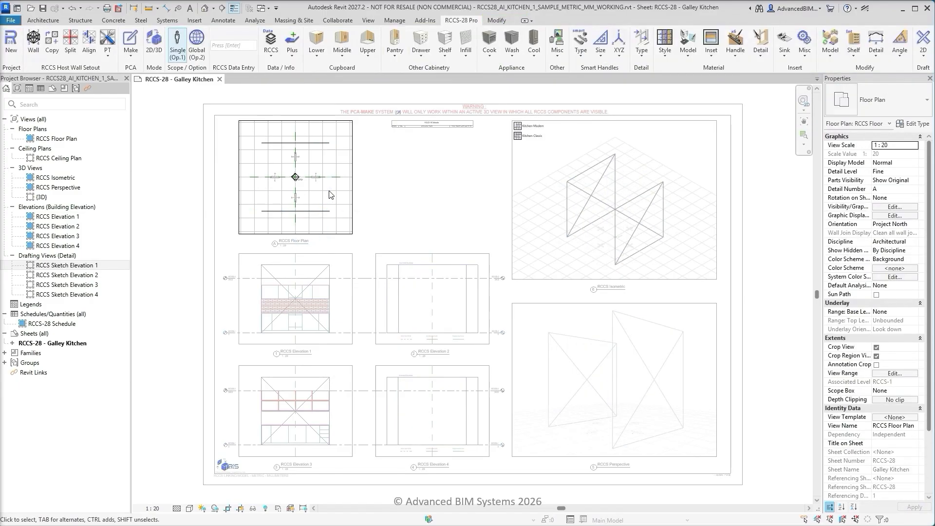
{"action": "double_click", "coordinate": [174, 216]}
Align the top edge of the host wall in the RCCS Elevation 1 viewport to the RCCS-2 level
{"action": "scroll", "coordinate": [271, 280], "scroll_direction": "up", "scroll_amount": 5}
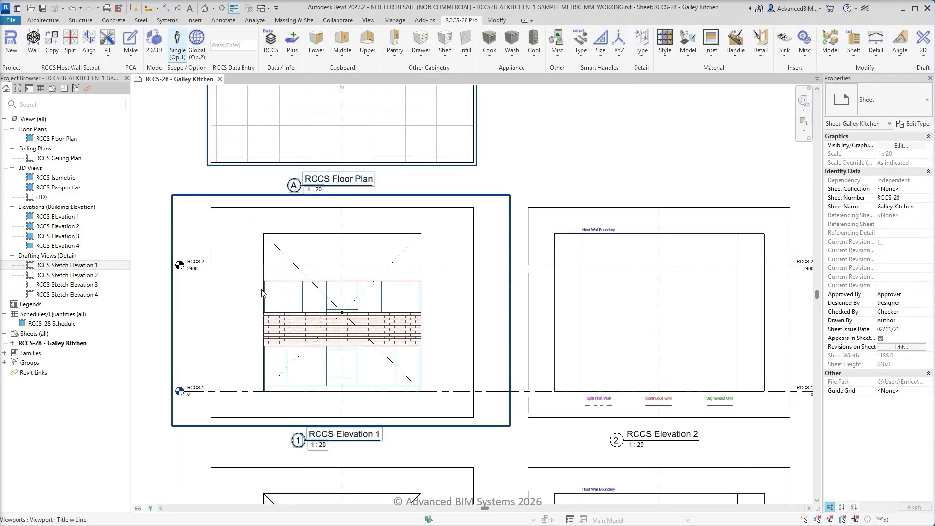
{"action": "middle_click_drag", "start_coordinate": [270, 283], "coordinate": [330, 248]}
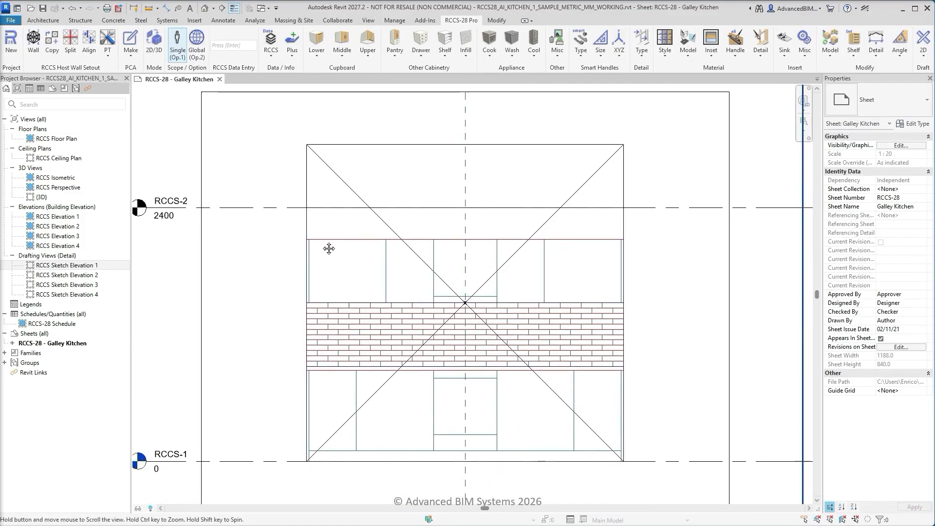
{"action": "scroll", "coordinate": [329, 249], "scroll_direction": "down", "scroll_amount": 1}
{"action": "double_click", "coordinate": [270, 178]}
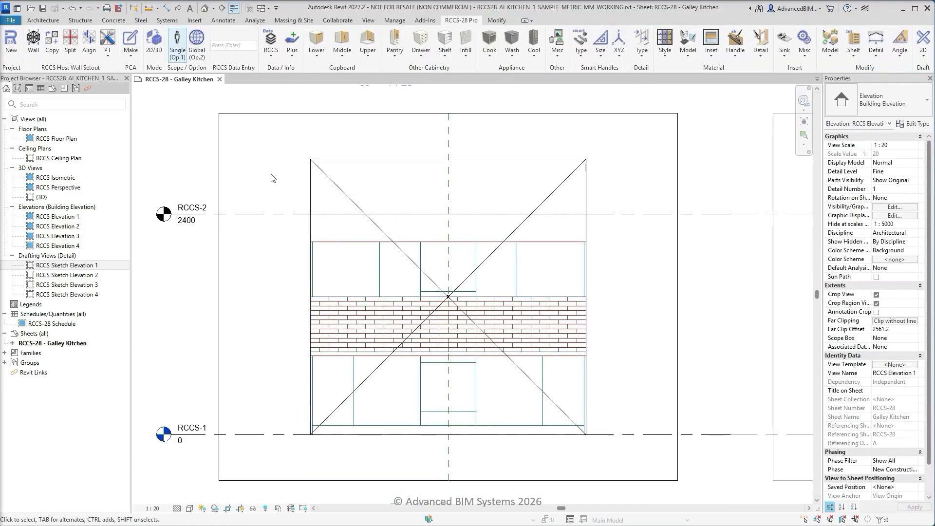
{"action": "left_click", "coordinate": [90, 45]}
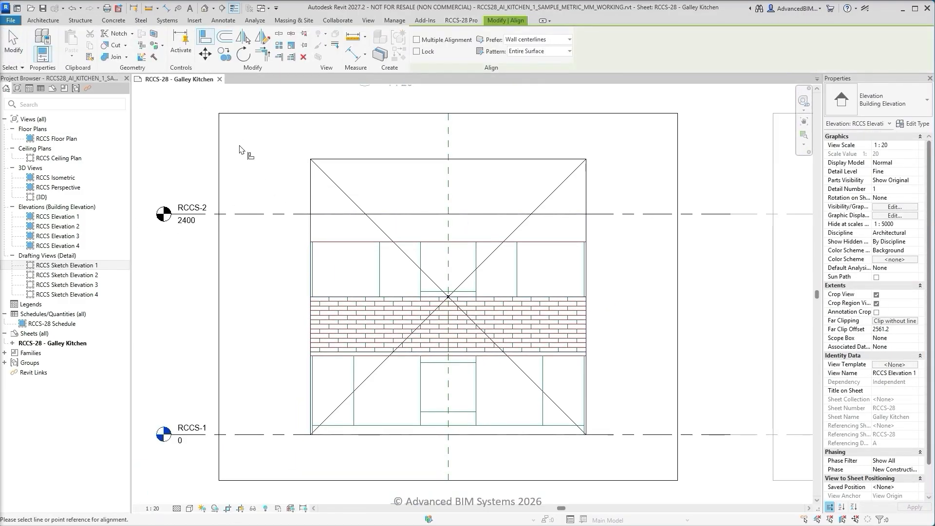
{"action": "left_click", "coordinate": [348, 161]}
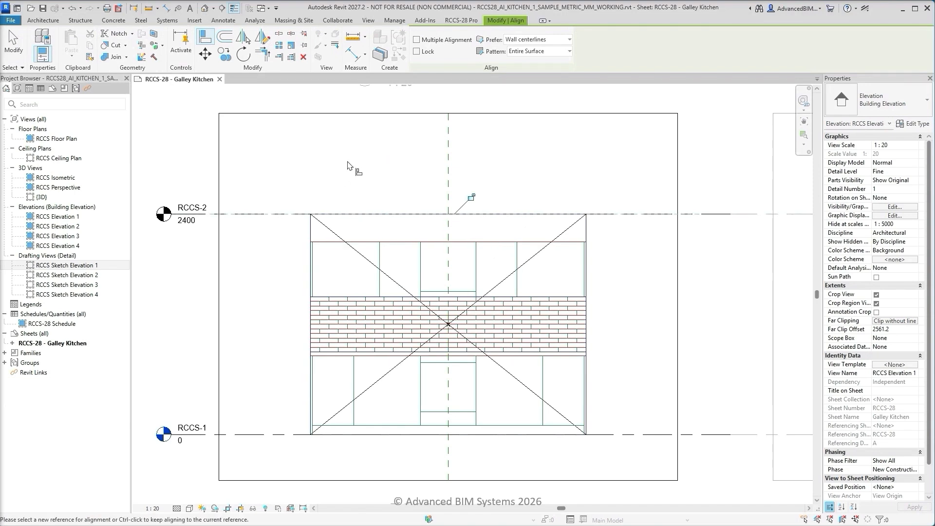
{"action": "key", "text": "Escape"}
{"action": "key", "text": "Escape"}
Align the top edge of the host wall in the RCCS Elevation 3 viewport to the RCCS-2 level and return to the full sheet
{"action": "scroll", "coordinate": [344, 167], "scroll_direction": "down", "scroll_amount": 3}
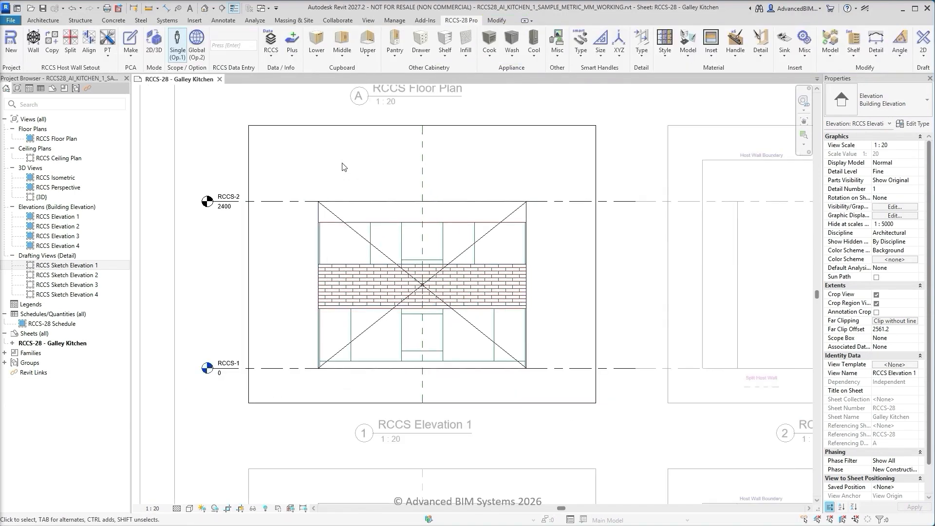
{"action": "middle_click_drag", "start_coordinate": [375, 387], "coordinate": [397, 286]}
{"action": "scroll", "coordinate": [384, 286], "scroll_direction": "up", "scroll_amount": 3}
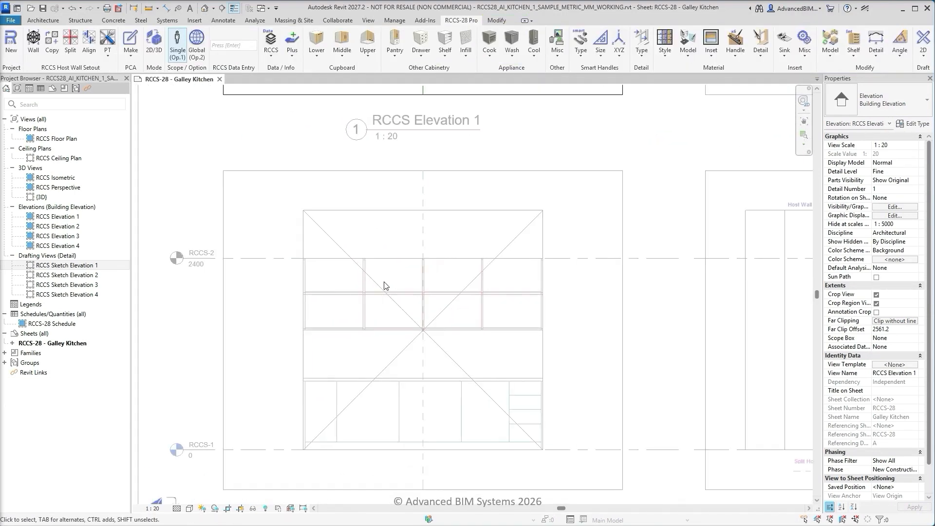
{"action": "double_click", "coordinate": [282, 239]}
{"action": "double_click", "coordinate": [276, 236]}
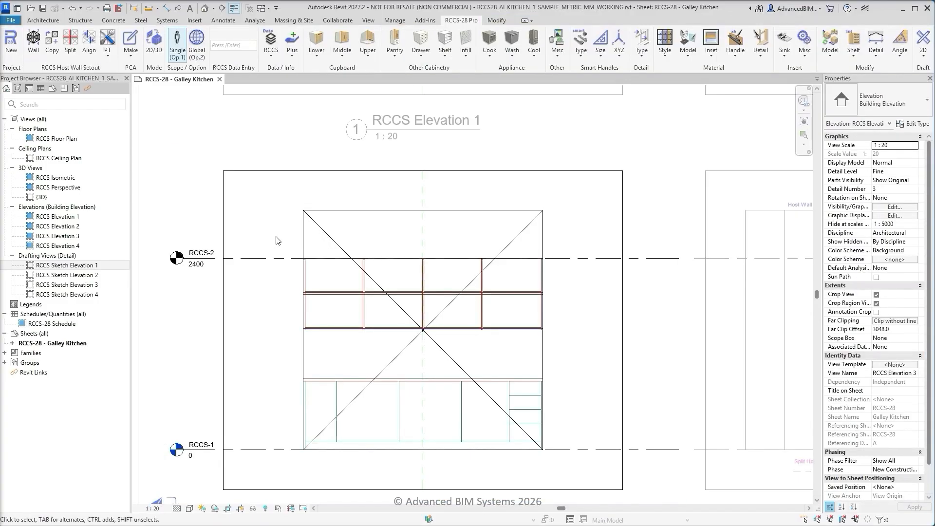
{"action": "left_click", "coordinate": [89, 41]}
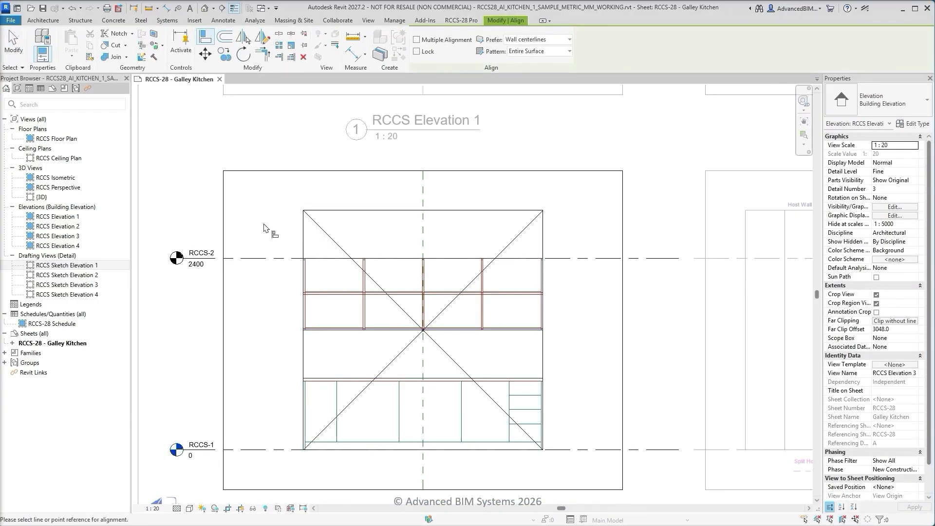
{"action": "left_click", "coordinate": [352, 211]}
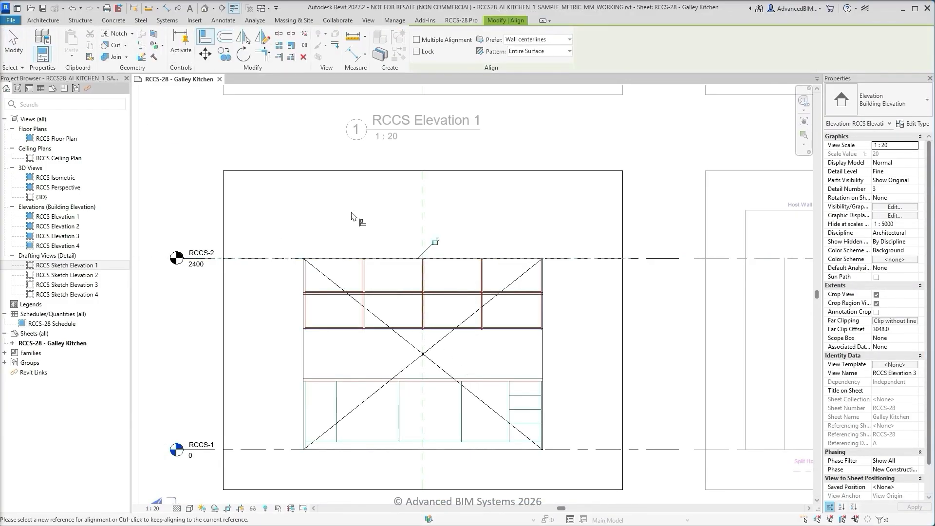
{"action": "key", "text": "Escape"}
{"action": "key", "text": "Escape"}
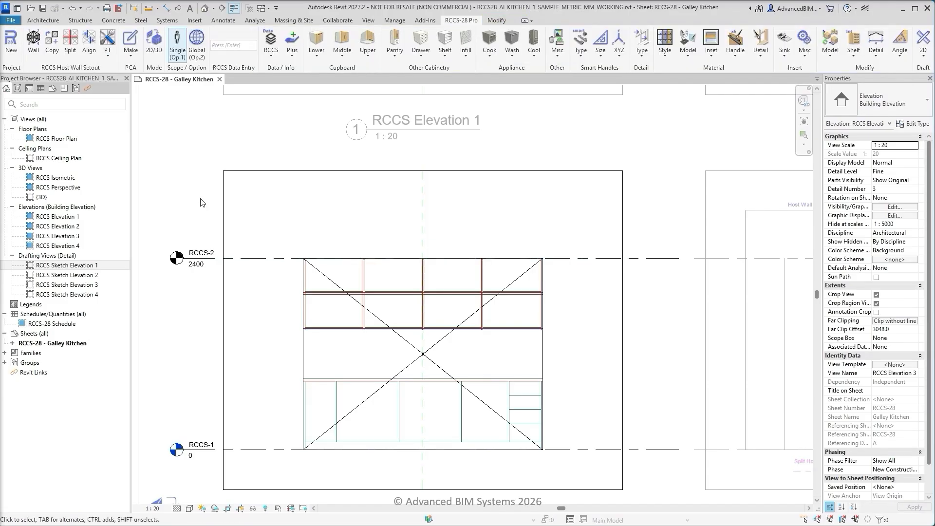
{"action": "key", "text": "z"}
{"action": "key", "text": "f"}
{"action": "double_click", "coordinate": [185, 202]}
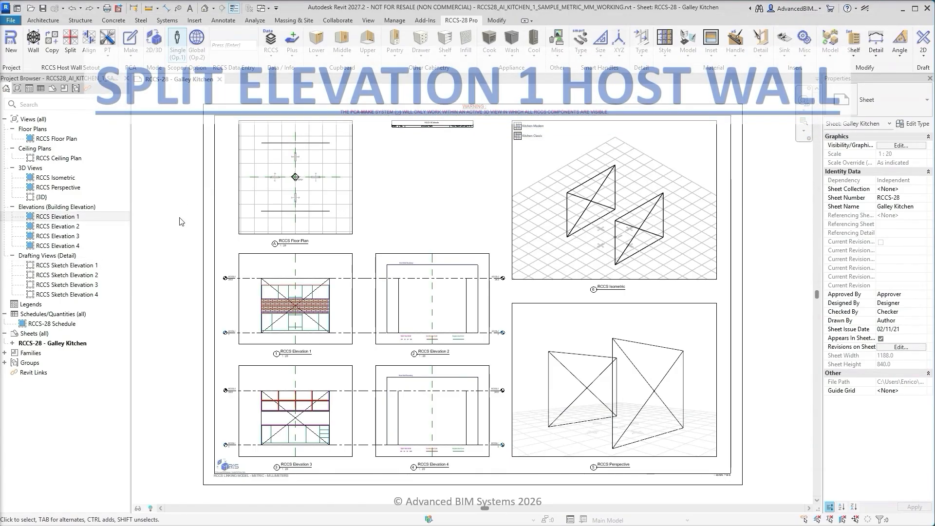
Open the RCCS Elevation 1 view and split its host wall along the top and underside of the upper cabinets
{"action": "double_click", "coordinate": [77, 220]}
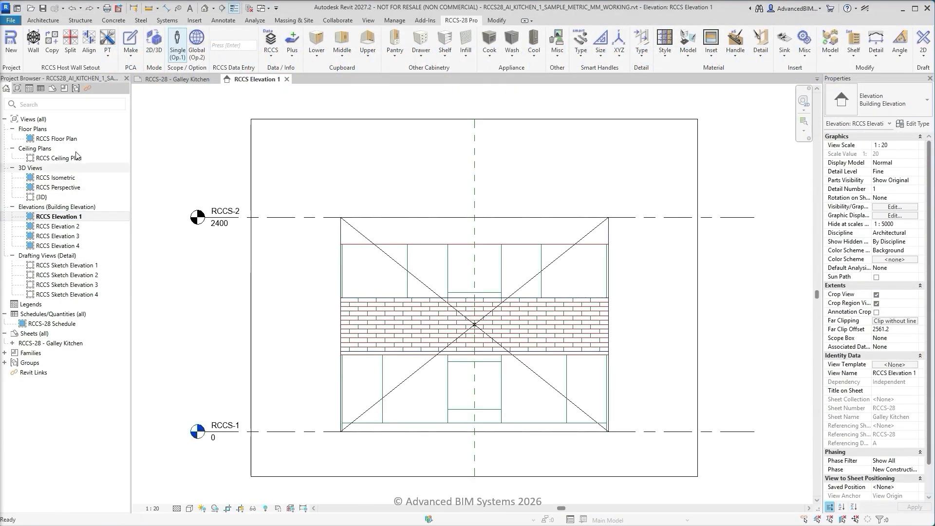
{"action": "left_click", "coordinate": [73, 42]}
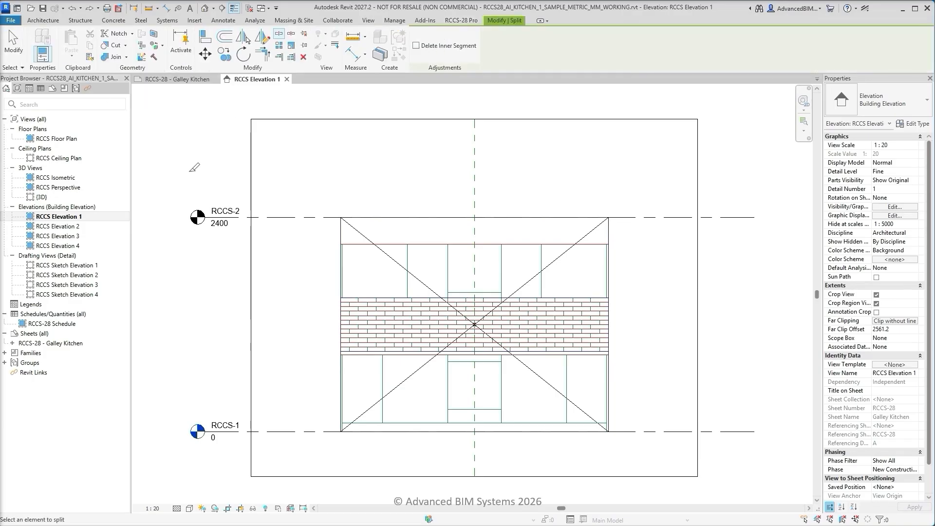
{"action": "scroll", "coordinate": [335, 250], "scroll_direction": "up", "scroll_amount": 5}
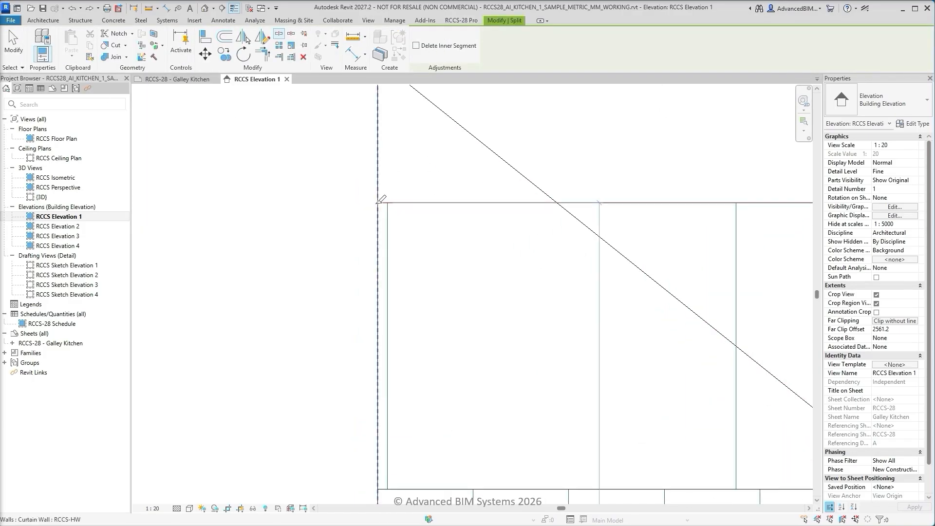
{"action": "left_click", "coordinate": [378, 203]}
{"action": "middle_click_drag", "start_coordinate": [322, 404], "coordinate": [249, 199]}
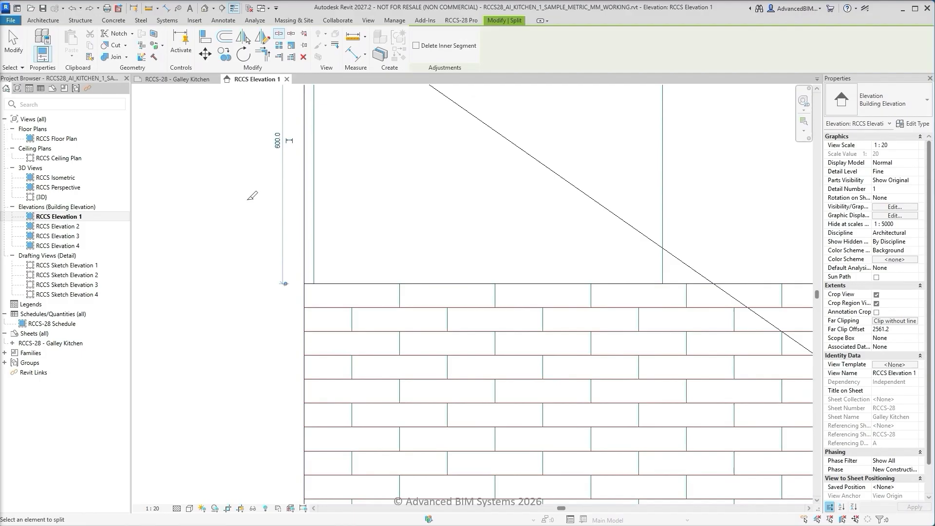
{"action": "scroll", "coordinate": [296, 294], "scroll_direction": "up", "scroll_amount": 3}
{"action": "left_click", "coordinate": [310, 276]}
{"action": "scroll", "coordinate": [309, 274], "scroll_direction": "down", "scroll_amount": 5}
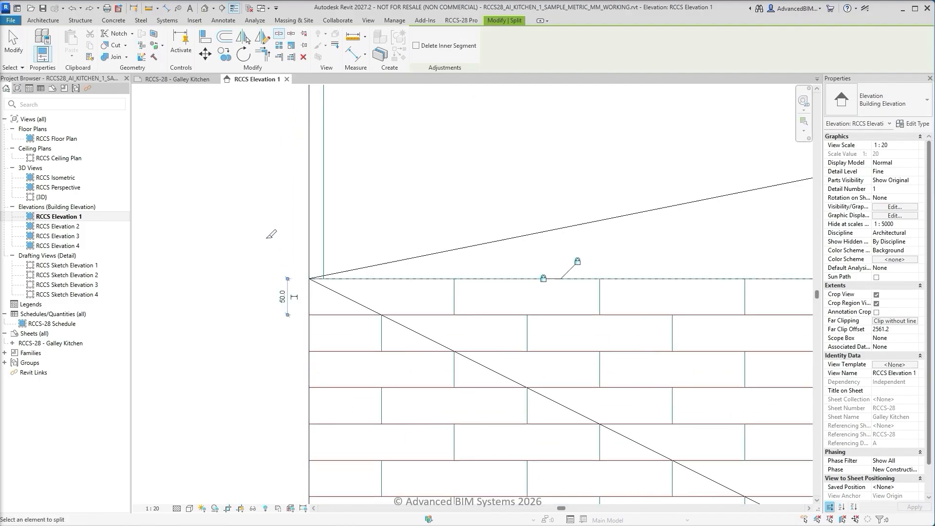
Split the host wall in RCCS Elevation 1 along the lower edge of the brick splashback
{"action": "scroll", "coordinate": [258, 273], "scroll_direction": "up", "scroll_amount": 3}
{"action": "scroll", "coordinate": [258, 290], "scroll_direction": "up", "scroll_amount": 3}
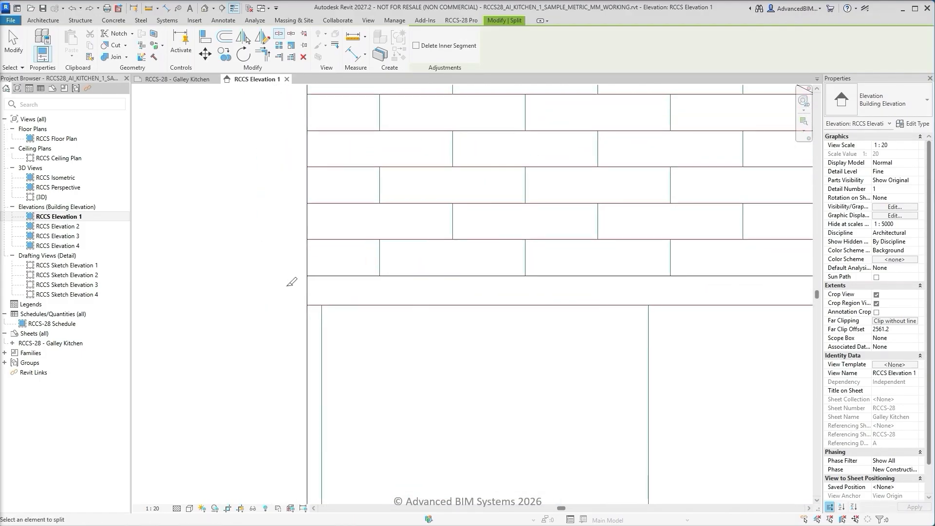
{"action": "left_click", "coordinate": [308, 273]}
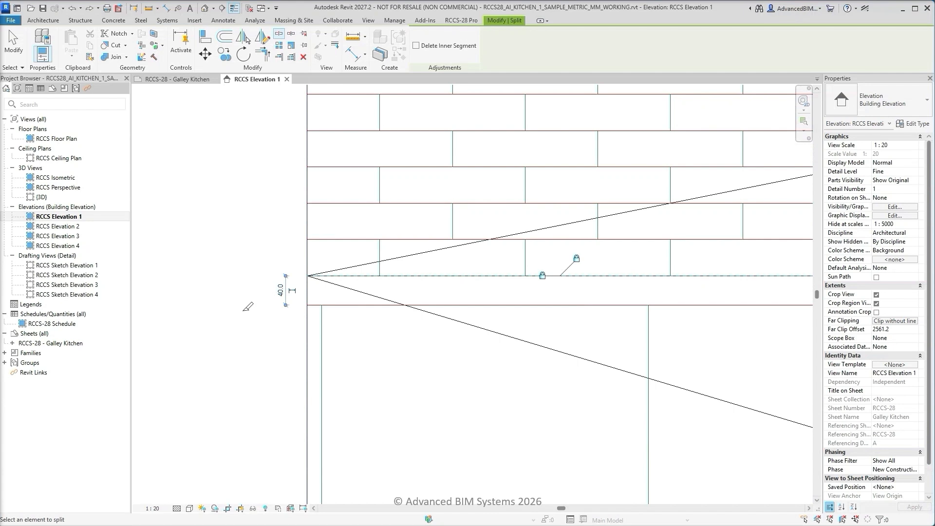
{"action": "key", "text": "Escape"}
{"action": "key", "text": "Escape"}
{"action": "key", "text": "z"}
{"action": "key", "text": "f"}
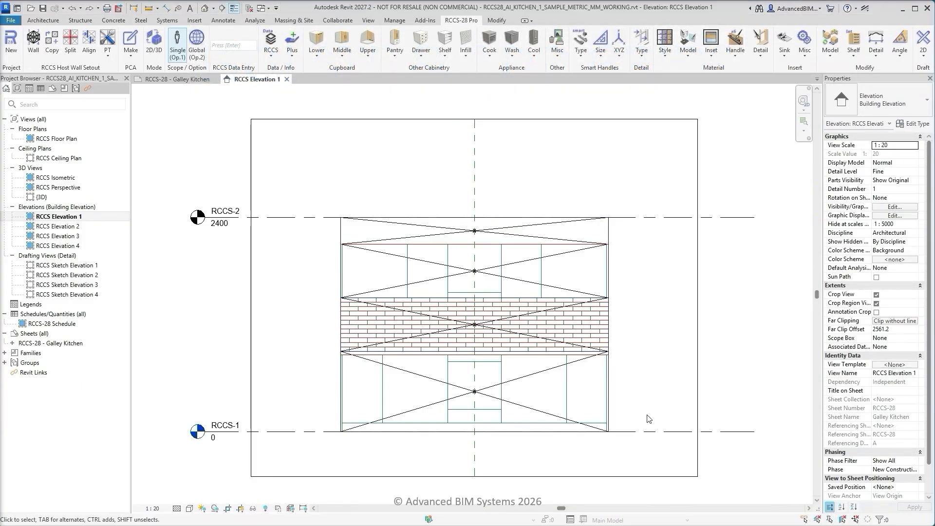
Temporarily isolate the lowest host wall together with the kitchen sketch linework
{"action": "left_click", "coordinate": [595, 394]}
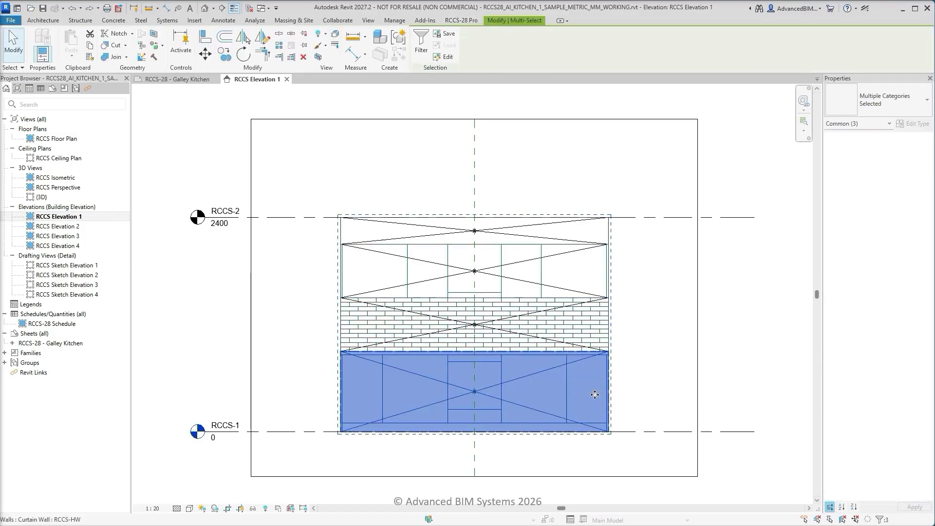
{"action": "left_click", "coordinate": [252, 508]}
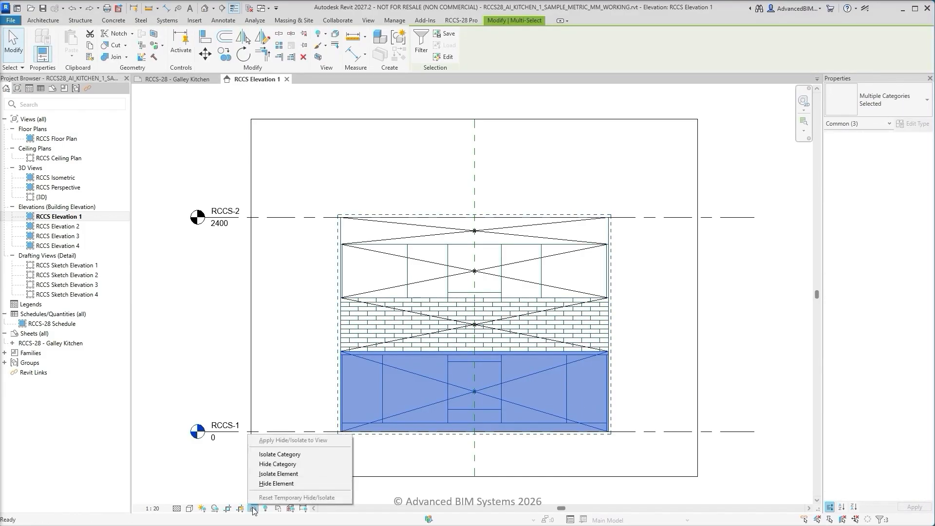
{"action": "left_click", "coordinate": [278, 474]}
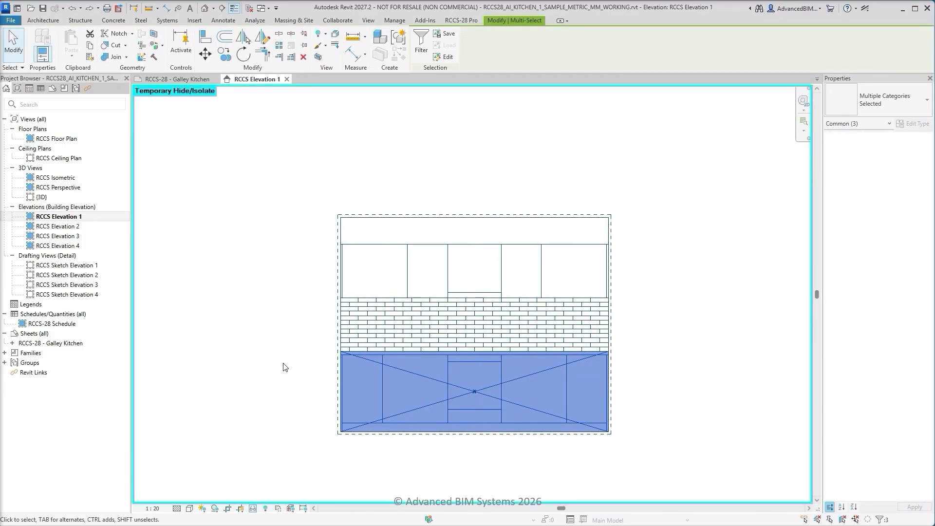
{"action": "key", "text": "Escape"}
Add a full-width curtain grid line to the lower host wall along the underside of the benchtop
{"action": "left_click", "coordinate": [109, 56]}
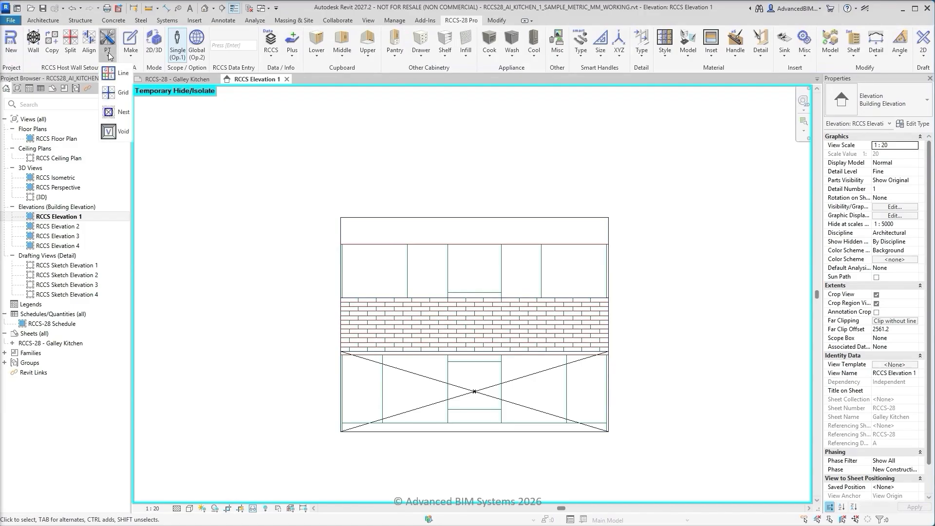
{"action": "left_click", "coordinate": [118, 93]}
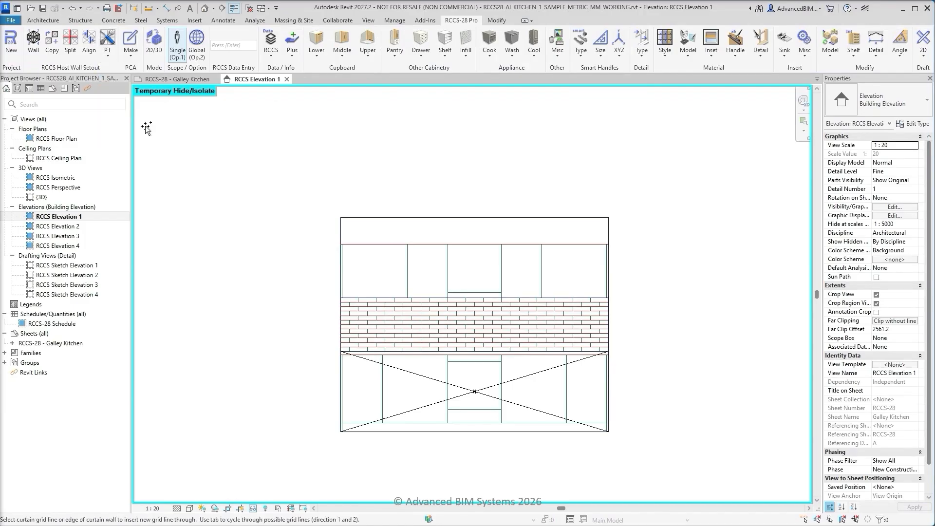
{"action": "scroll", "coordinate": [330, 372], "scroll_direction": "up", "scroll_amount": 6}
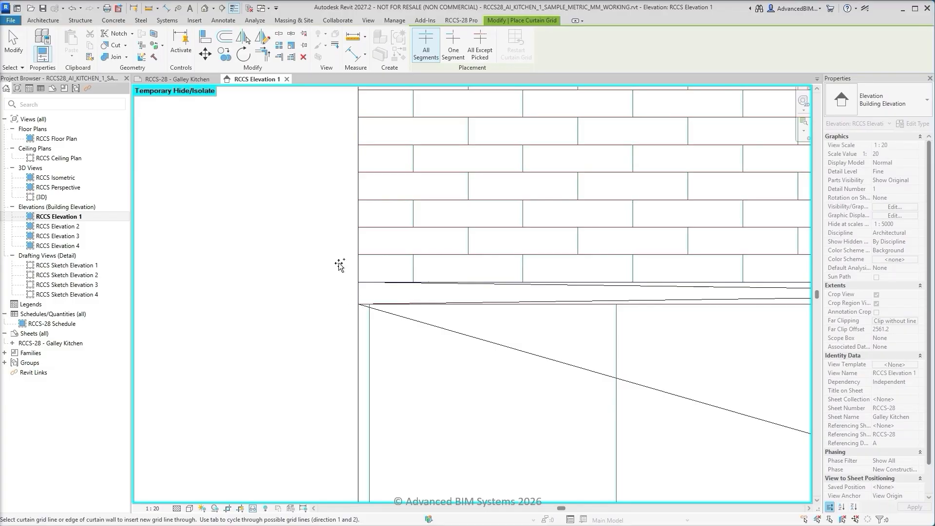
Add single-segment grid lines to the lower host wall for both end panels and along the top of the kickboard
{"action": "left_click", "coordinate": [453, 46]}
{"action": "scroll", "coordinate": [301, 244], "scroll_direction": "down", "scroll_amount": 2}
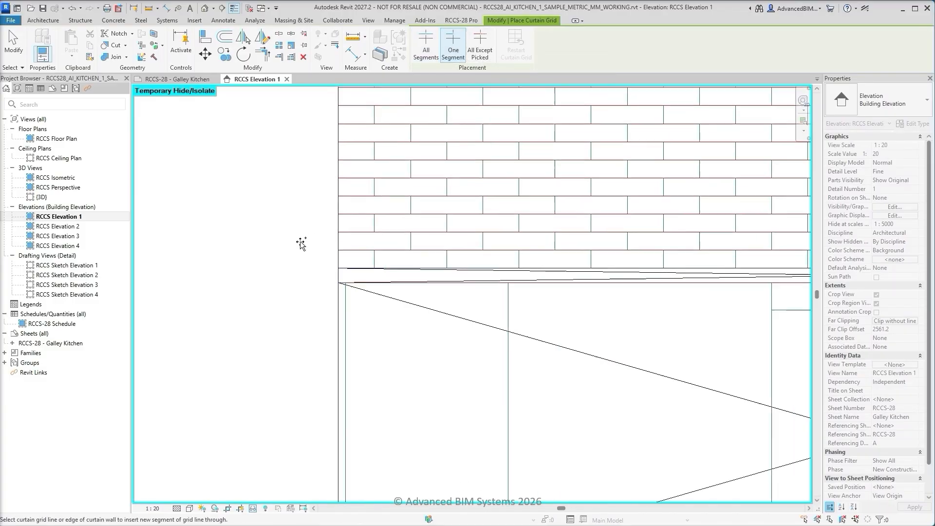
{"action": "scroll", "coordinate": [301, 244], "scroll_direction": "down", "scroll_amount": 3}
{"action": "scroll", "coordinate": [325, 464], "scroll_direction": "up", "scroll_amount": 4}
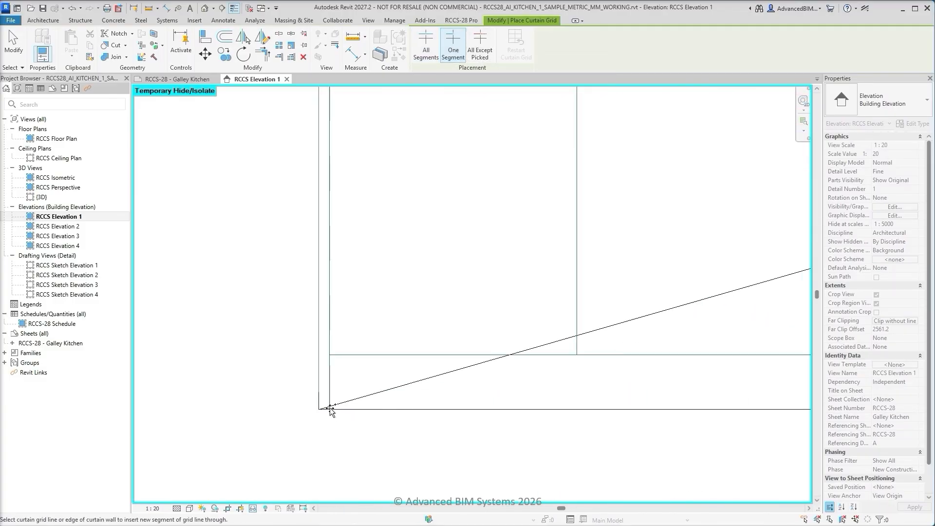
{"action": "scroll", "coordinate": [326, 412], "scroll_direction": "down", "scroll_amount": 3}
{"action": "middle_click_drag", "start_coordinate": [705, 452], "coordinate": [388, 448]}
{"action": "scroll", "coordinate": [548, 433], "scroll_direction": "up", "scroll_amount": 2}
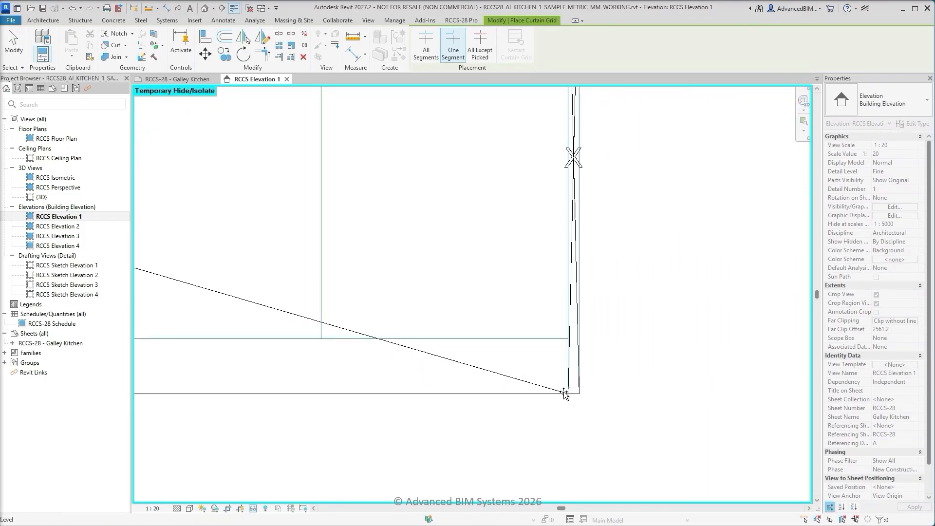
{"action": "scroll", "coordinate": [569, 340], "scroll_direction": "down", "scroll_amount": 5}
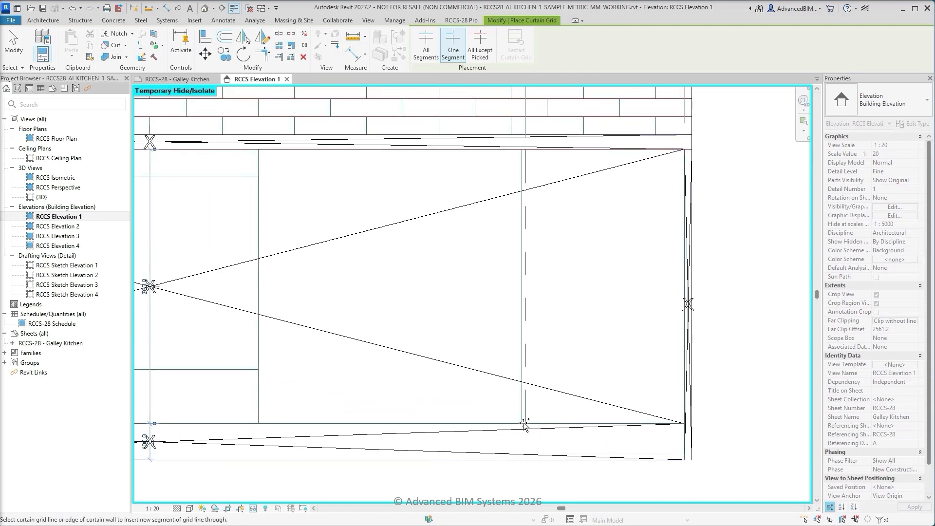
Add single-segment vertical grid lines to the lower host wall at the two cabinet divisions in its right half
{"action": "scroll", "coordinate": [524, 424], "scroll_direction": "up", "scroll_amount": 2}
{"action": "left_click", "coordinate": [523, 424]}
{"action": "scroll", "coordinate": [524, 424], "scroll_direction": "down", "scroll_amount": 2}
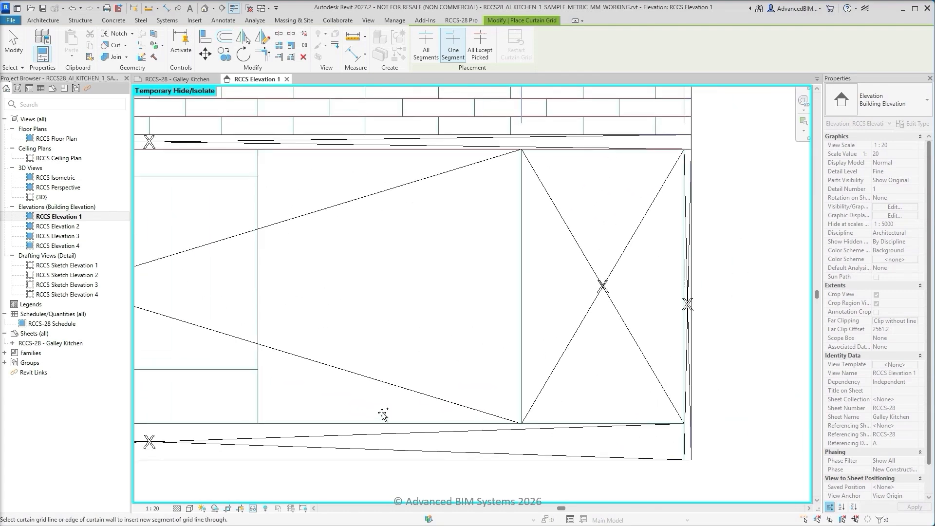
{"action": "middle_click_drag", "start_coordinate": [337, 415], "coordinate": [668, 432]}
{"action": "scroll", "coordinate": [626, 435], "scroll_direction": "up", "scroll_amount": 2}
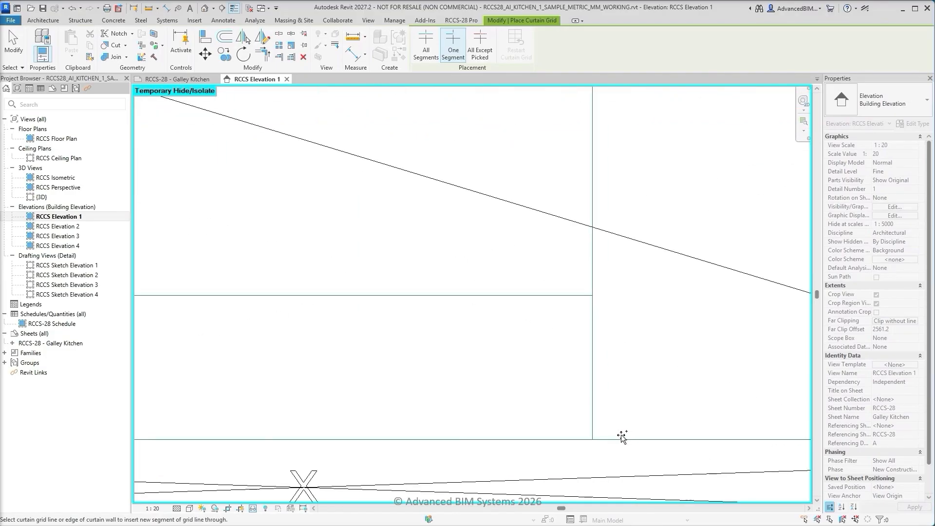
{"action": "left_click", "coordinate": [592, 440]}
{"action": "scroll", "coordinate": [592, 440], "scroll_direction": "down", "scroll_amount": 2}
Add single-segment vertical grid lines to the lower host wall at the two cabinet divisions in its left half
{"action": "middle_click_drag", "start_coordinate": [447, 440], "coordinate": [738, 441]}
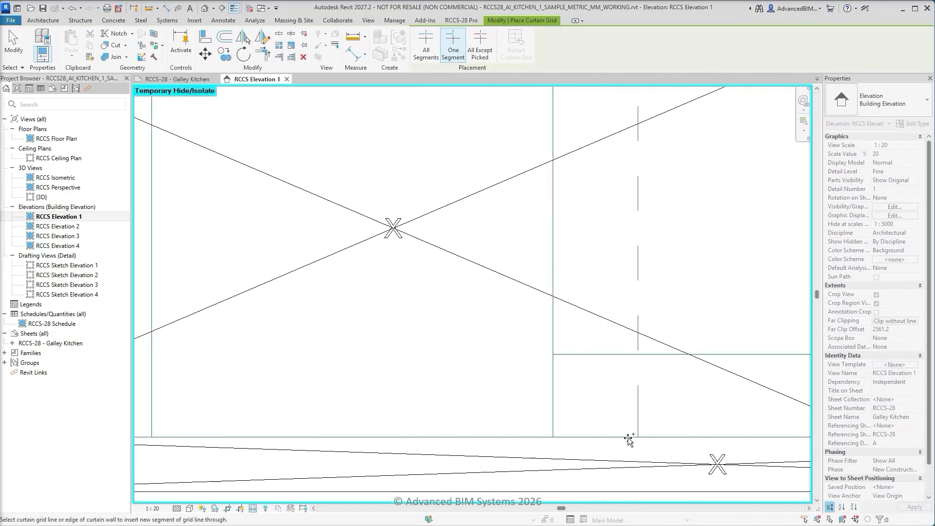
{"action": "scroll", "coordinate": [563, 448], "scroll_direction": "up", "scroll_amount": 3}
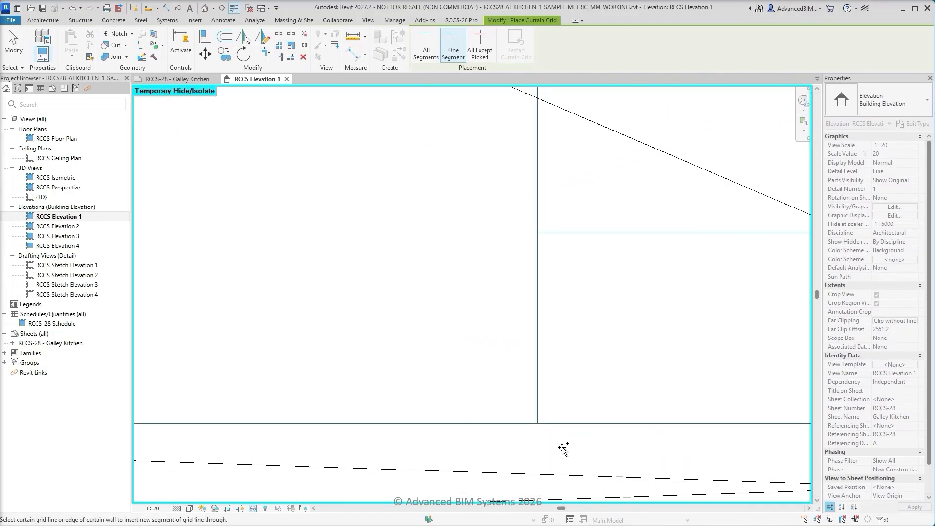
{"action": "left_click", "coordinate": [537, 423]}
{"action": "scroll", "coordinate": [538, 423], "scroll_direction": "down", "scroll_amount": 3}
{"action": "middle_click_drag", "start_coordinate": [399, 437], "coordinate": [728, 454]}
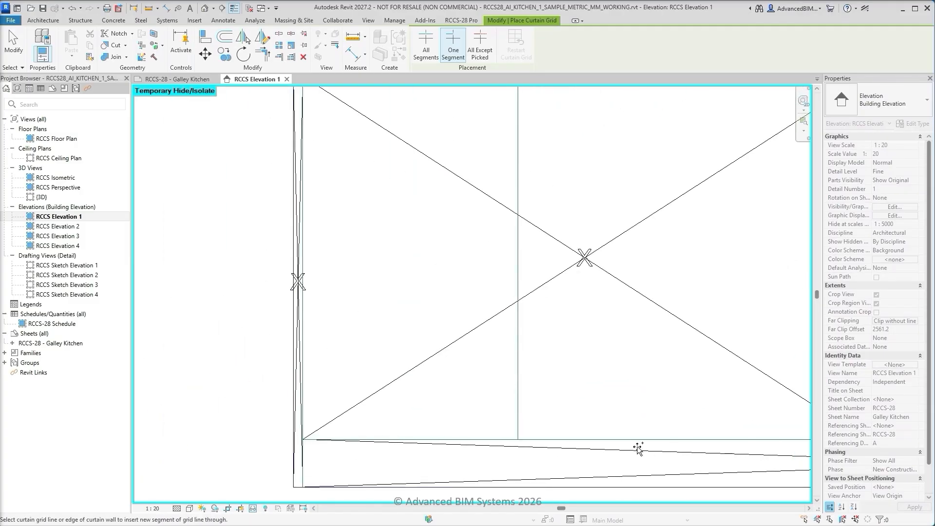
{"action": "scroll", "coordinate": [519, 447], "scroll_direction": "up", "scroll_amount": 3}
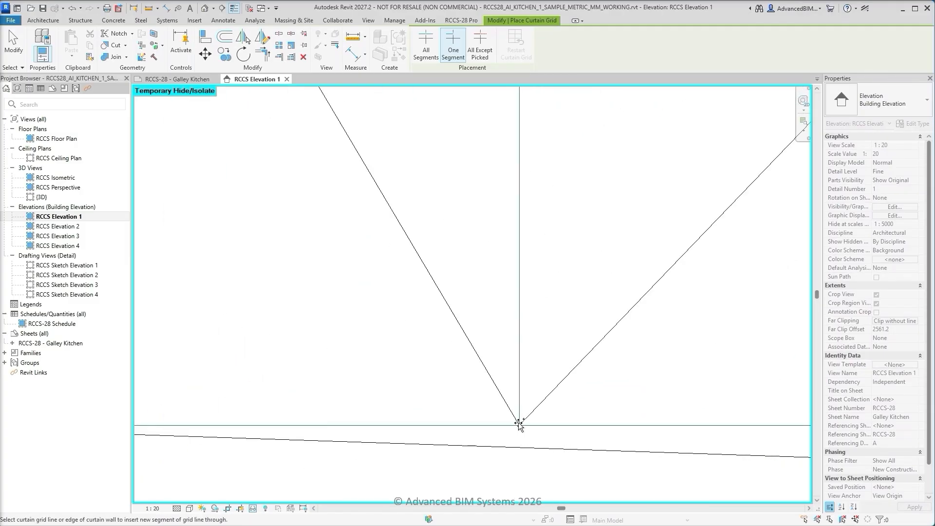
{"action": "scroll", "coordinate": [379, 438], "scroll_direction": "down", "scroll_amount": 3}
Add horizontal grid segments across the central lower bay, 150 mm above the kickboard and 75 mm below the benchtop
{"action": "middle_click_drag", "start_coordinate": [690, 430], "coordinate": [176, 449]}
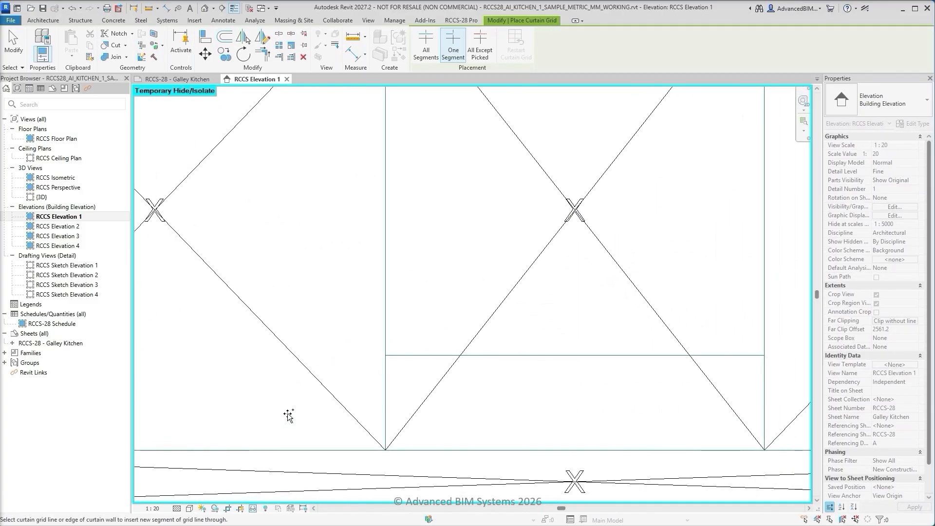
{"action": "scroll", "coordinate": [367, 371], "scroll_direction": "up", "scroll_amount": 1}
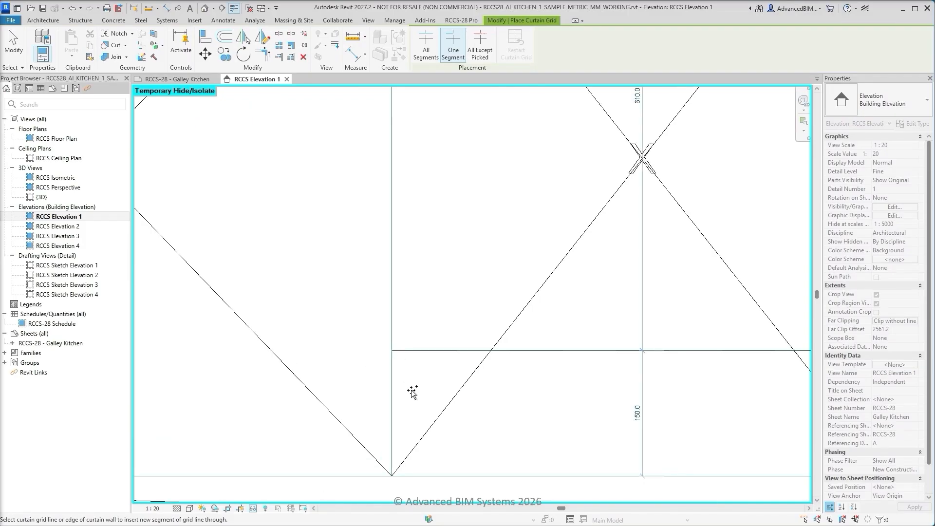
{"action": "scroll", "coordinate": [412, 390], "scroll_direction": "down", "scroll_amount": 2}
{"action": "middle_click_drag", "start_coordinate": [461, 237], "coordinate": [453, 465]}
{"action": "scroll", "coordinate": [415, 373], "scroll_direction": "up", "scroll_amount": 3}
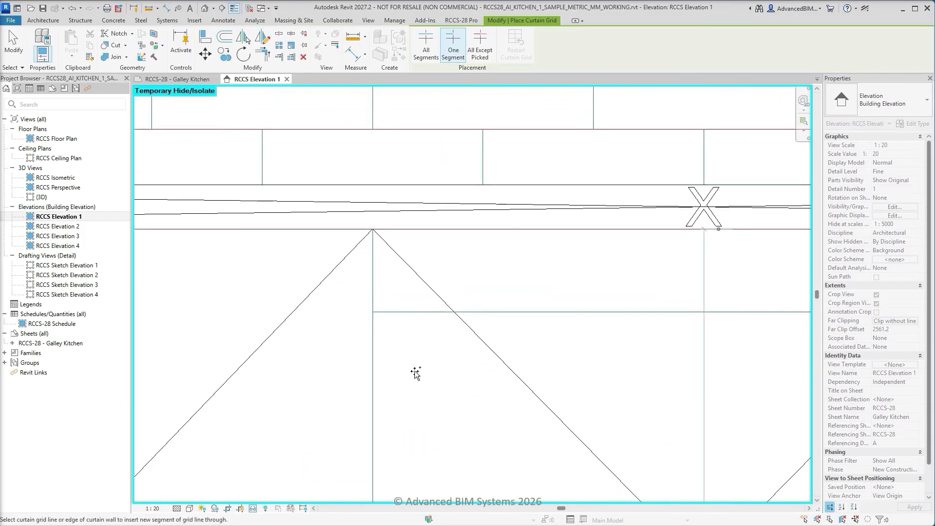
{"action": "left_click", "coordinate": [375, 312]}
{"action": "key", "text": "Escape"}
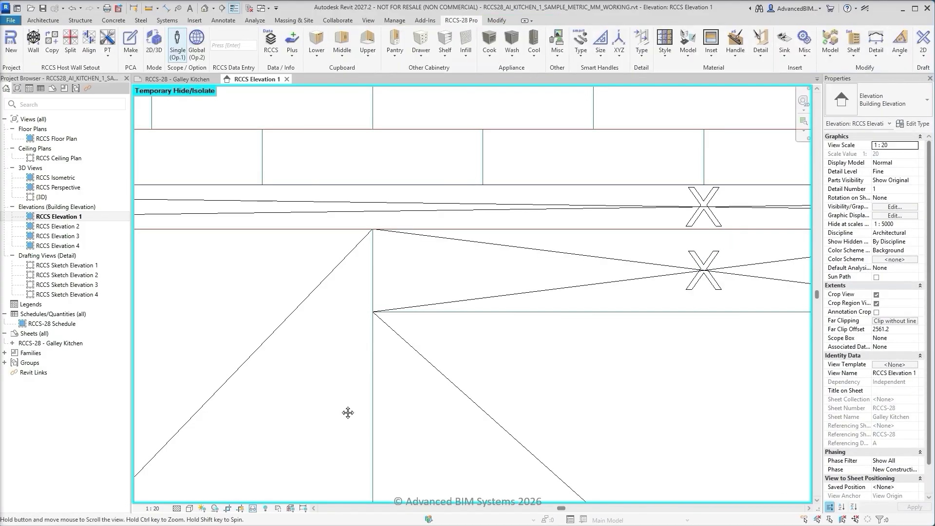
Reset the temporary isolation and isolate the upper cabinet host wall together with the sketch linework
{"action": "middle_click", "coordinate": [348, 413]}
{"action": "middle_click", "coordinate": [348, 413]}
{"action": "left_click", "coordinate": [253, 509]}
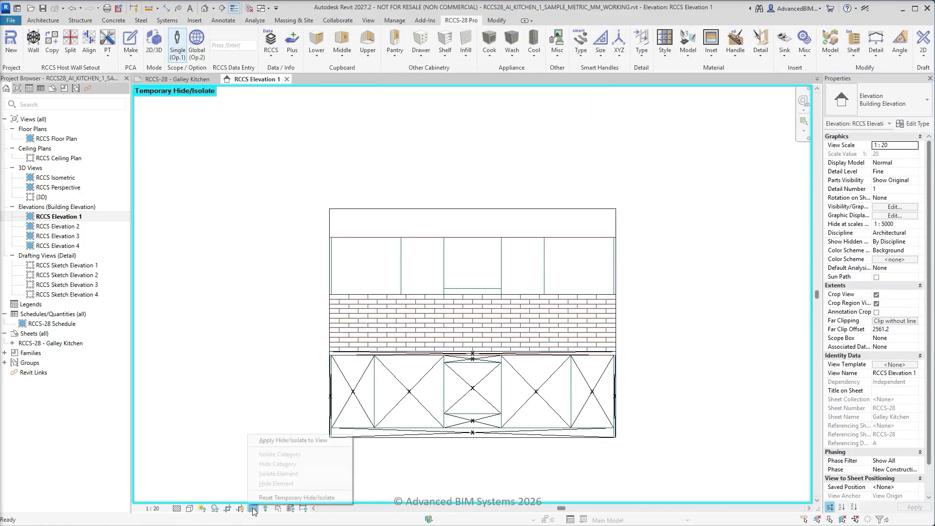
{"action": "left_click", "coordinate": [265, 498]}
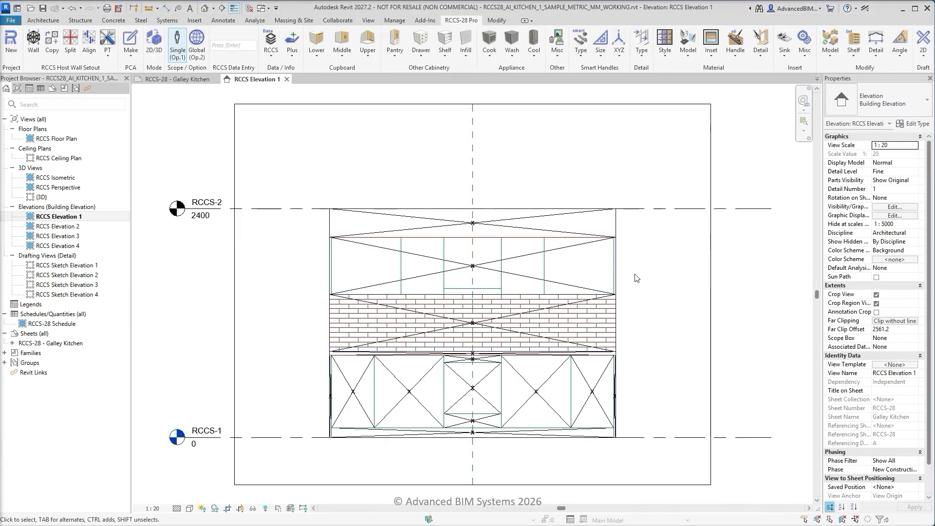
{"action": "left_click", "coordinate": [602, 267]}
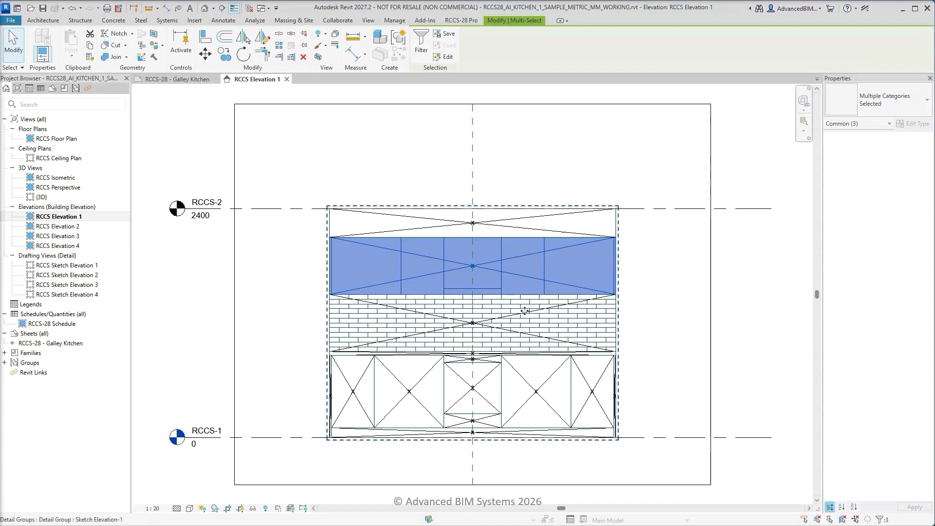
{"action": "left_click", "coordinate": [253, 509]}
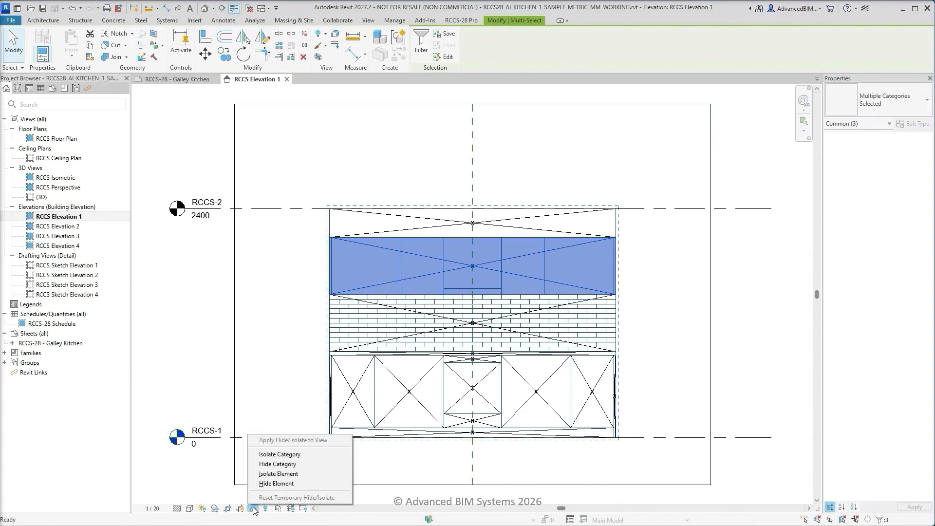
{"action": "left_click", "coordinate": [265, 483]}
{"action": "left_click", "coordinate": [262, 233]}
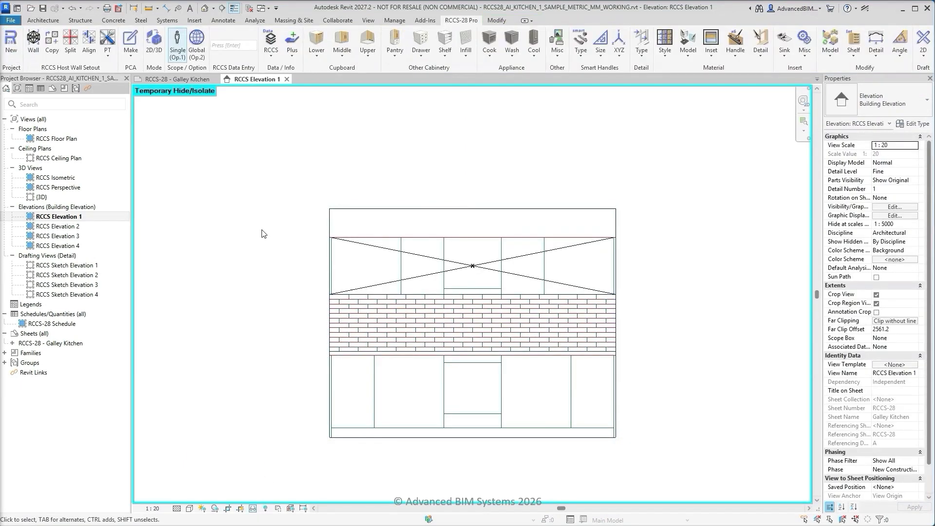
Add full-height grid lines to the upper host wall at the left end panel and the two cabinet divisions in its left half
{"action": "left_click", "coordinate": [110, 54]}
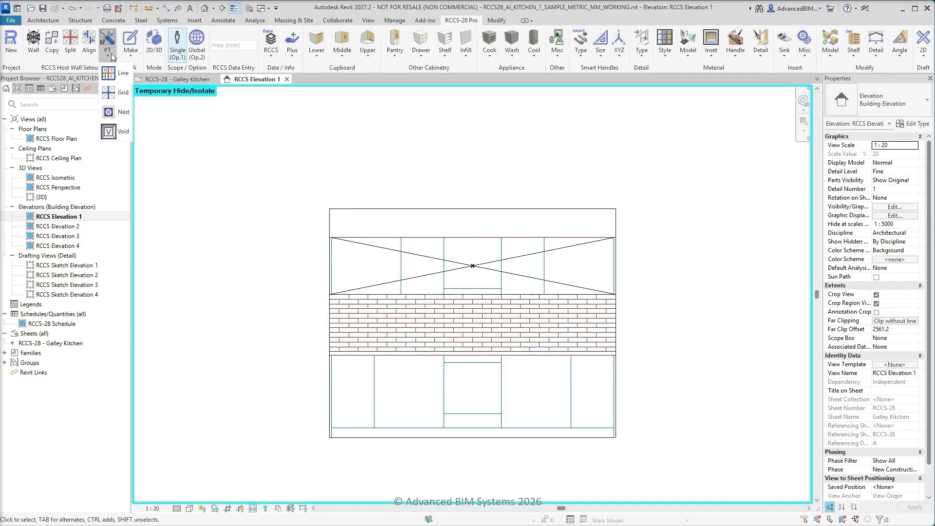
{"action": "left_click", "coordinate": [122, 94]}
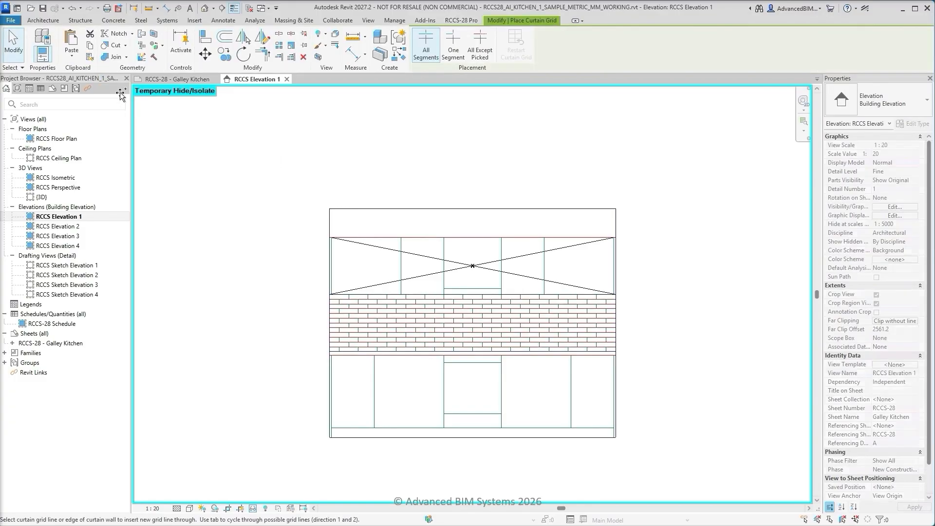
{"action": "scroll", "coordinate": [320, 293], "scroll_direction": "up", "scroll_amount": 8}
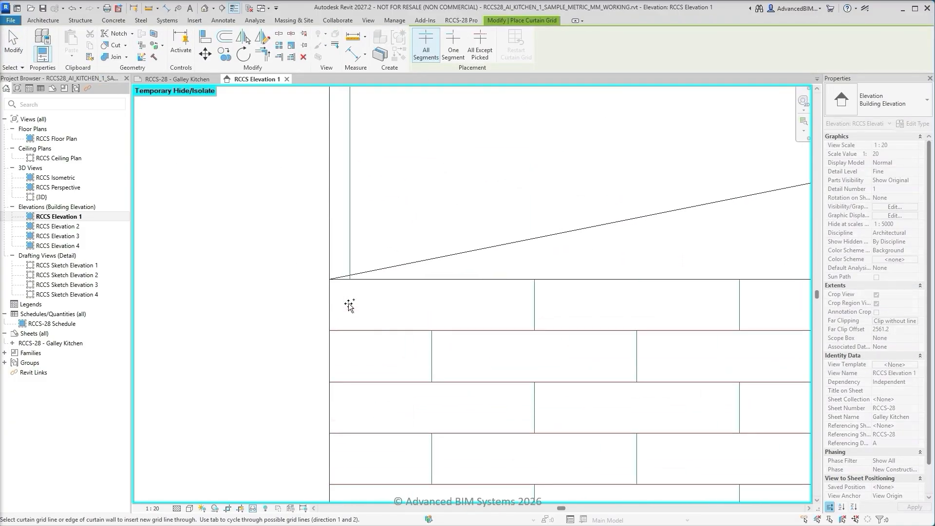
{"action": "scroll", "coordinate": [250, 315], "scroll_direction": "down", "scroll_amount": 2}
{"action": "middle_click_drag", "start_coordinate": [675, 374], "coordinate": [418, 437]}
{"action": "left_click", "coordinate": [480, 357]}
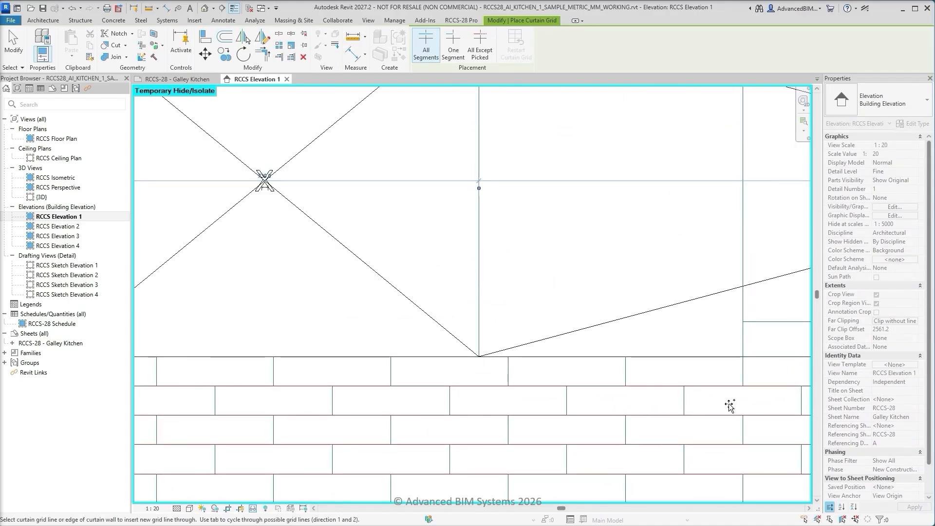
{"action": "middle_click_drag", "start_coordinate": [729, 401], "coordinate": [458, 414]}
{"action": "left_click", "coordinate": [472, 369]}
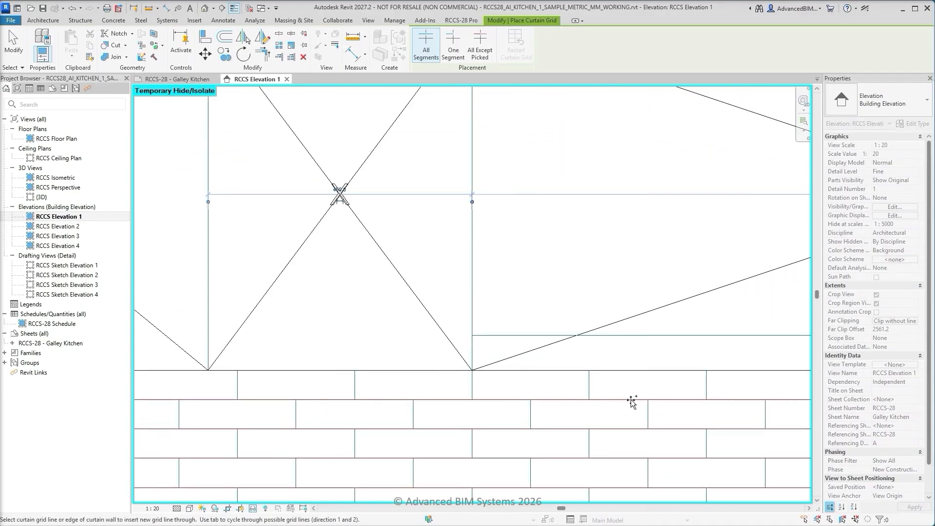
Add full-height grid lines to the upper host wall at the two cabinet divisions in its right half and the right end panel
{"action": "middle_click_drag", "start_coordinate": [681, 410], "coordinate": [293, 414]}
{"action": "left_click", "coordinate": [434, 373]}
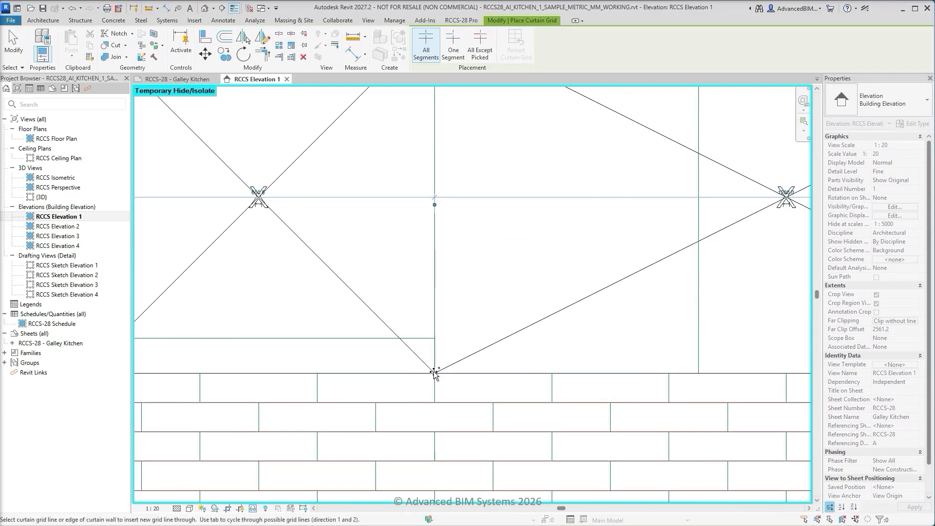
{"action": "middle_click_drag", "start_coordinate": [716, 424], "coordinate": [455, 426]}
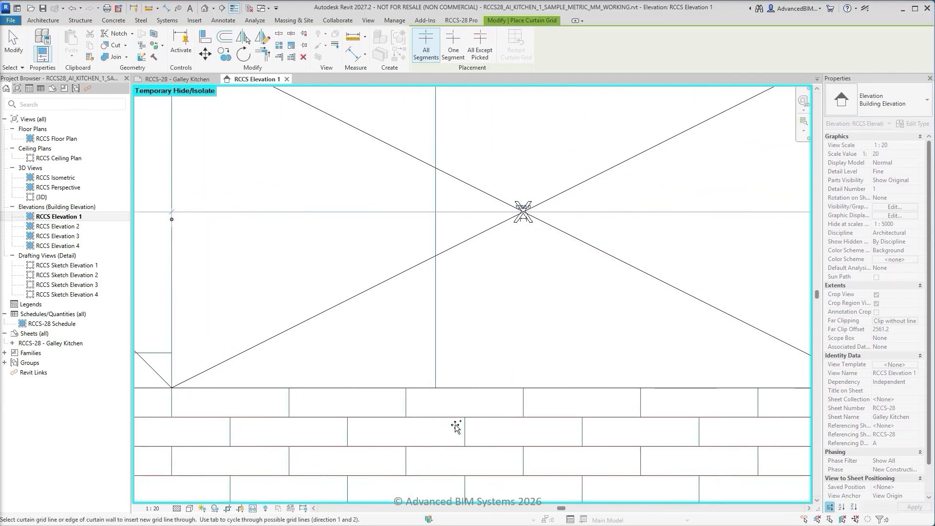
{"action": "left_click", "coordinate": [437, 389]}
{"action": "middle_click_drag", "start_coordinate": [696, 423], "coordinate": [436, 433]}
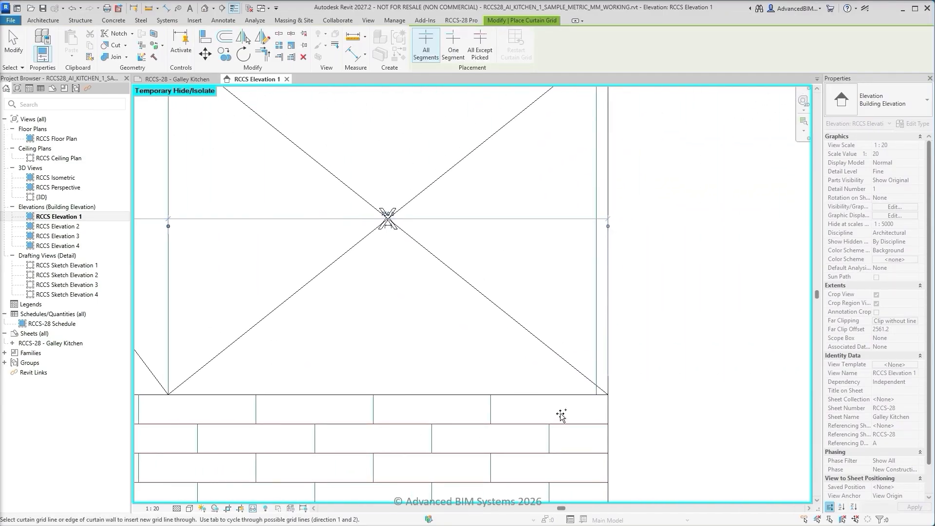
{"action": "left_click", "coordinate": [595, 396]}
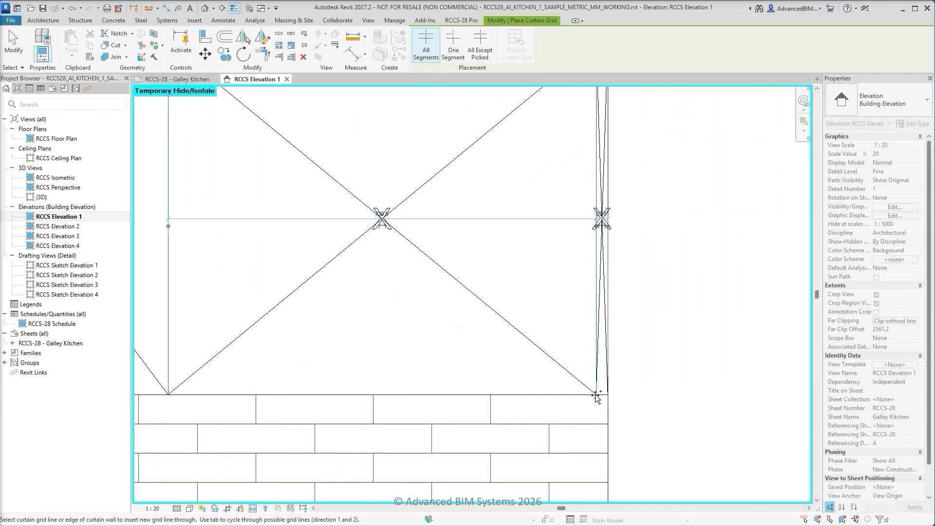
Add a single-segment horizontal grid line across the central upper bay along the sketched line near its bottom
{"action": "left_click", "coordinate": [453, 46]}
{"action": "scroll", "coordinate": [501, 305], "scroll_direction": "down", "scroll_amount": 2}
{"action": "middle_click_drag", "start_coordinate": [502, 305], "coordinate": [654, 355]}
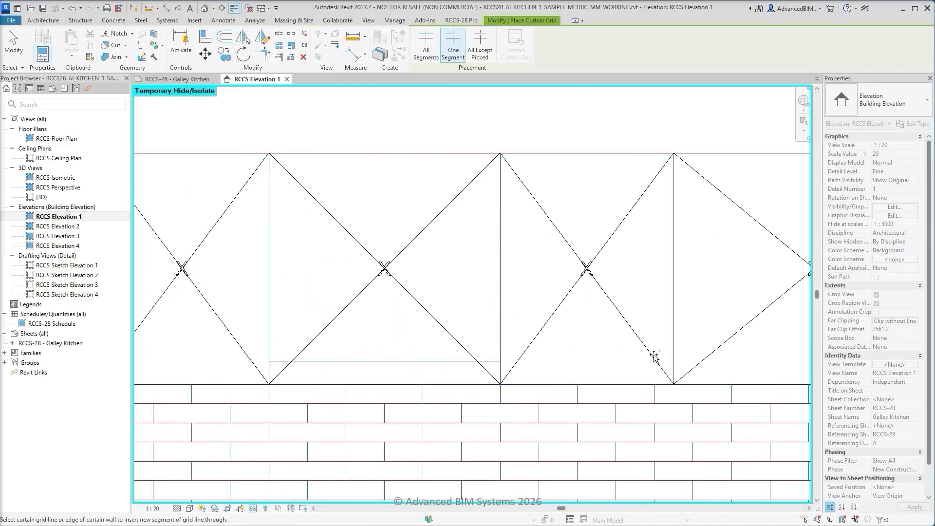
{"action": "scroll", "coordinate": [653, 355], "scroll_direction": "up", "scroll_amount": 3}
{"action": "left_click", "coordinate": [499, 344]}
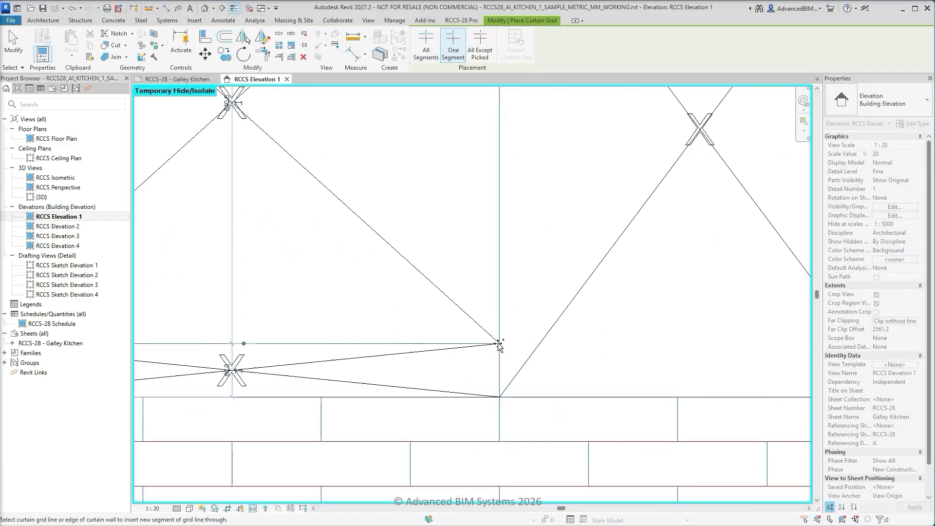
{"action": "key", "text": "Escape"}
{"action": "key", "text": "Escape"}
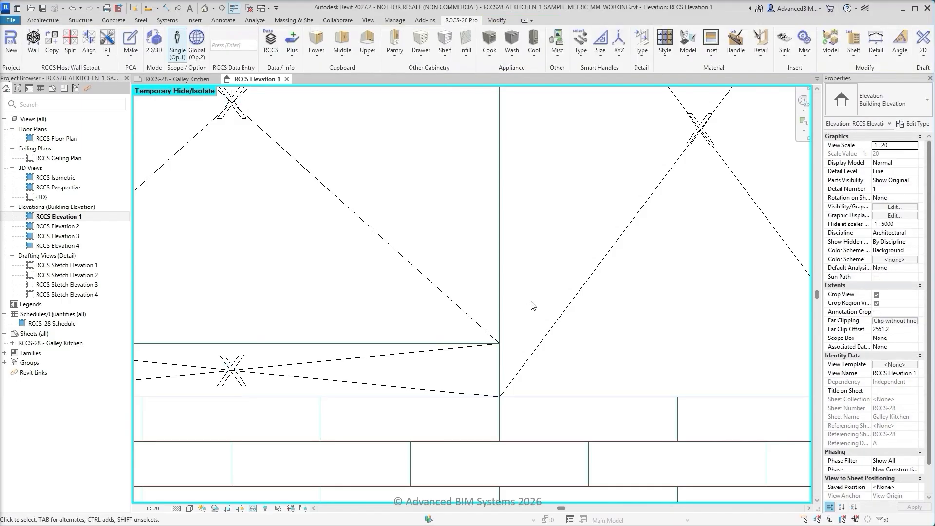
Reset the temporary isolation and isolate the tiled splashback host wall together with the sketch linework
{"action": "key", "text": "z"}
{"action": "key", "text": "f"}
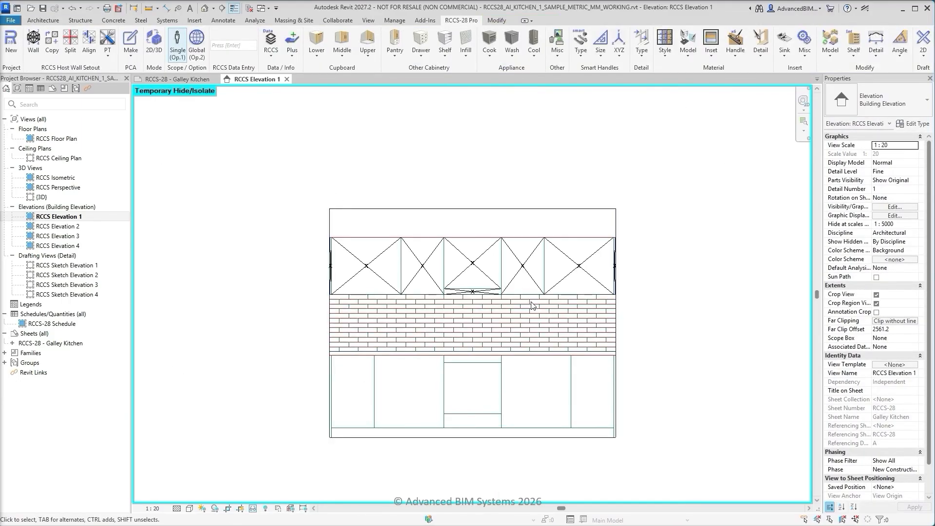
{"action": "left_click", "coordinate": [253, 509]}
{"action": "left_click", "coordinate": [262, 497]}
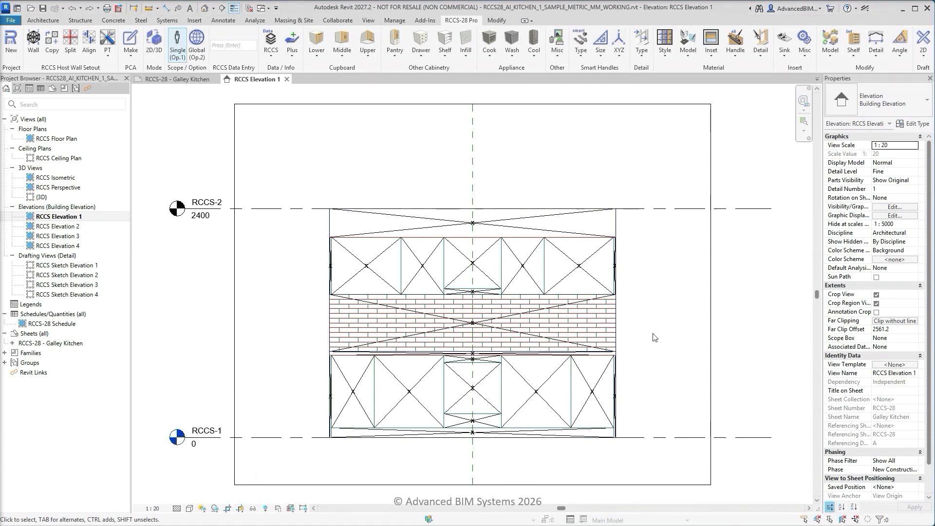
{"action": "left_click", "coordinate": [608, 323]}
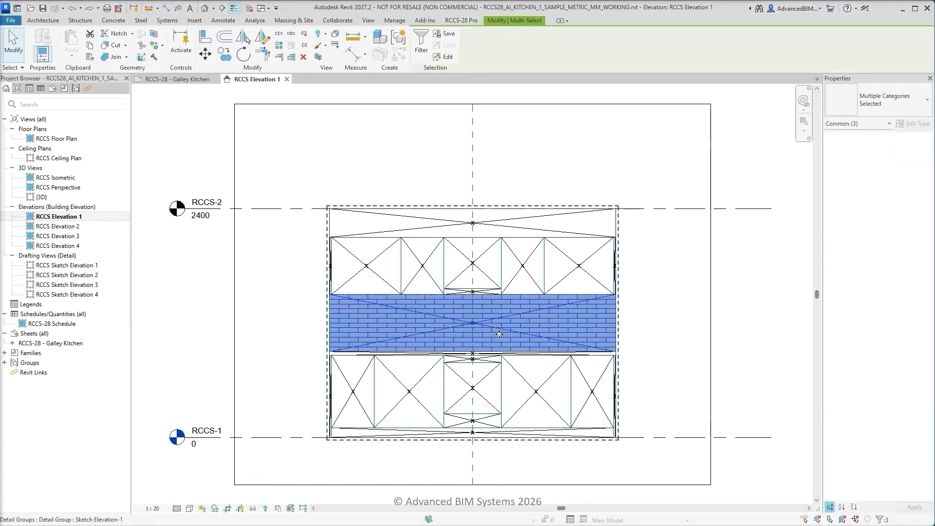
{"action": "left_click", "coordinate": [252, 508]}
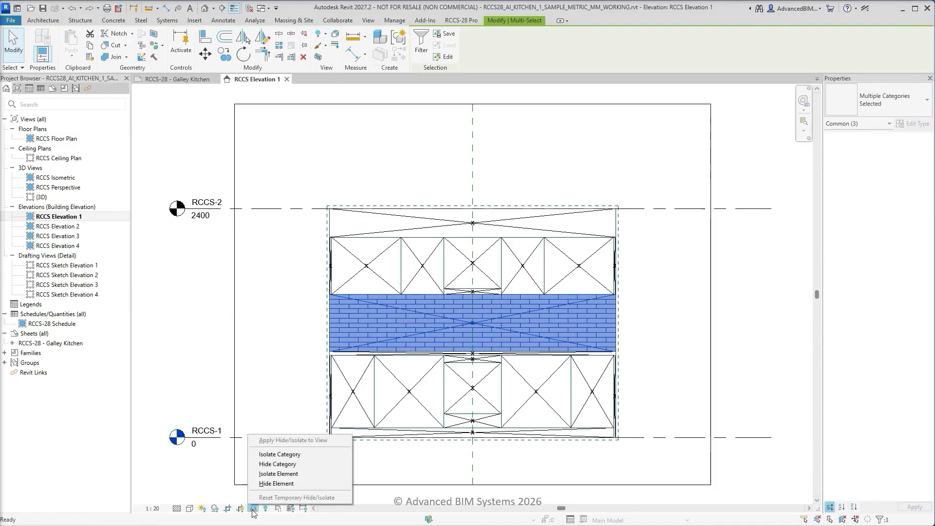
{"action": "left_click", "coordinate": [269, 474]}
{"action": "left_click", "coordinate": [260, 287]}
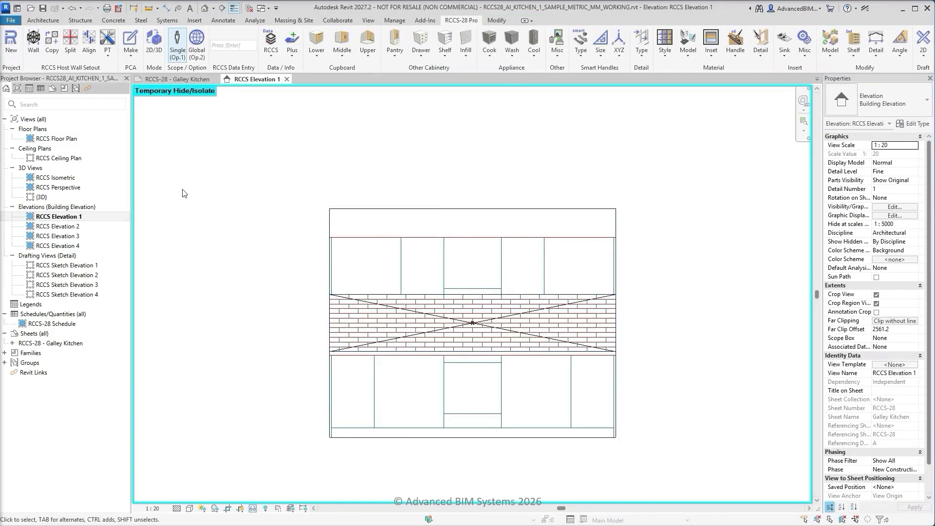
Add full-width horizontal grid lines to the splashback host wall along every sketched tile course line
{"action": "left_click", "coordinate": [110, 51]}
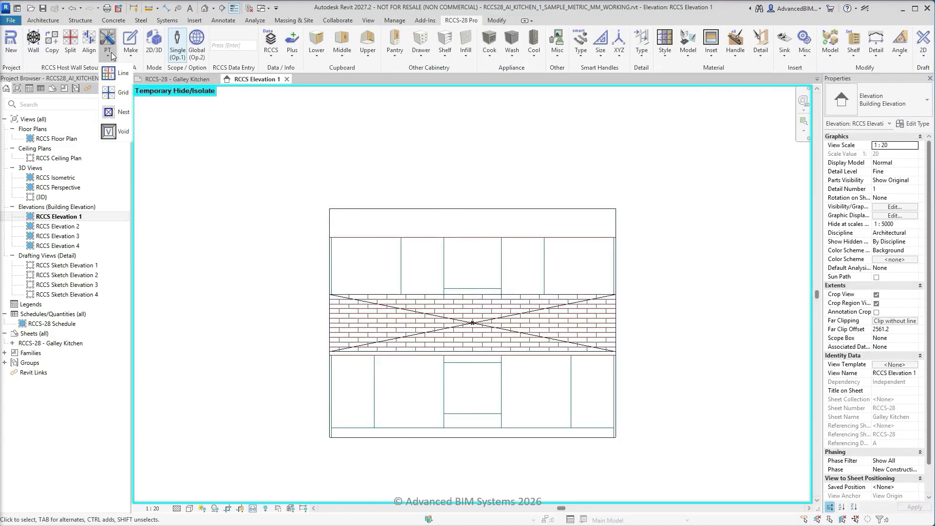
{"action": "left_click", "coordinate": [124, 94]}
{"action": "scroll", "coordinate": [320, 314], "scroll_direction": "up", "scroll_amount": 5}
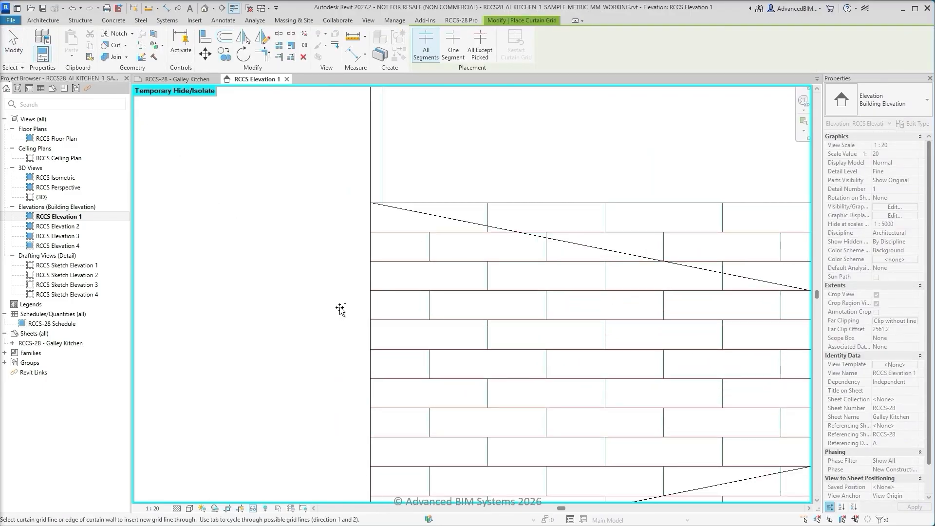
{"action": "scroll", "coordinate": [341, 308], "scroll_direction": "up", "scroll_amount": 2}
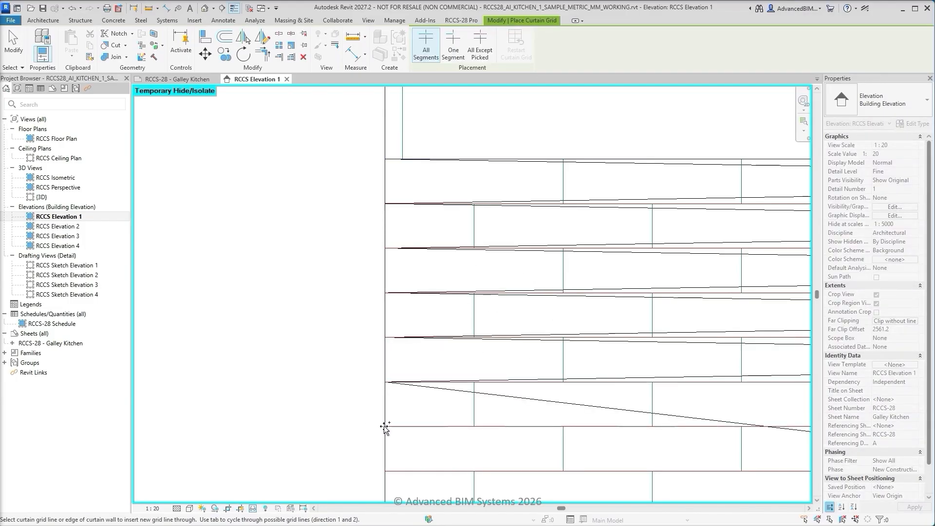
{"action": "middle_click_drag", "start_coordinate": [350, 438], "coordinate": [278, 167]}
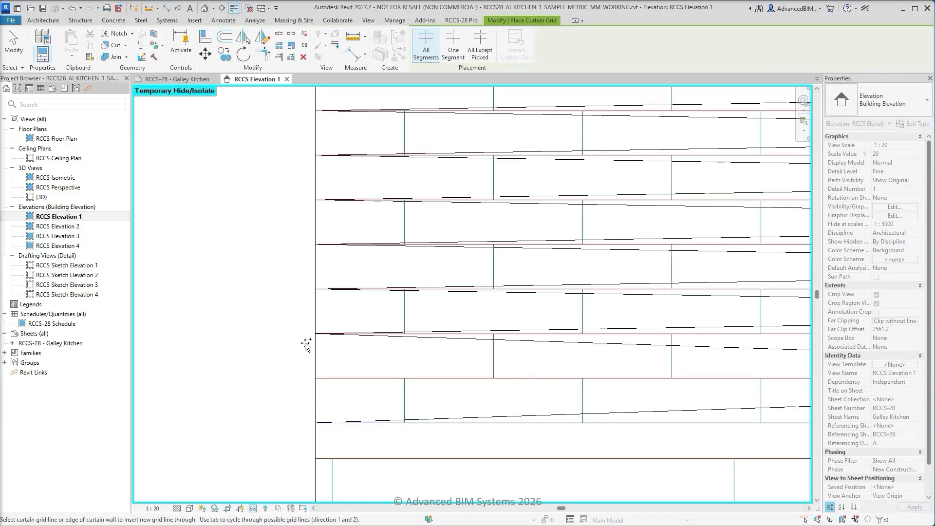
{"action": "left_click", "coordinate": [313, 378]}
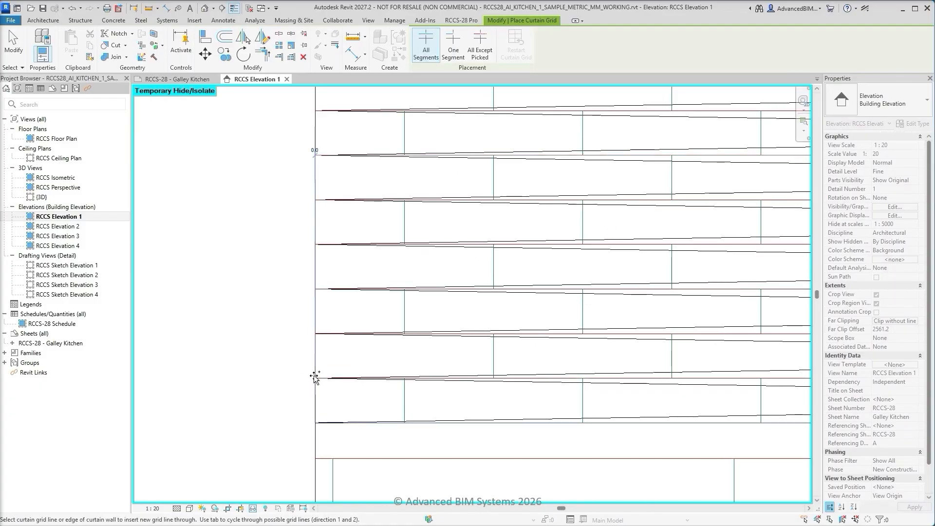
Add single-segment vertical grid lines at the first sketched tile joint of the splashback's second course and of its top course
{"action": "left_click", "coordinate": [453, 53]}
{"action": "middle_click_drag", "start_coordinate": [257, 209], "coordinate": [274, 433]}
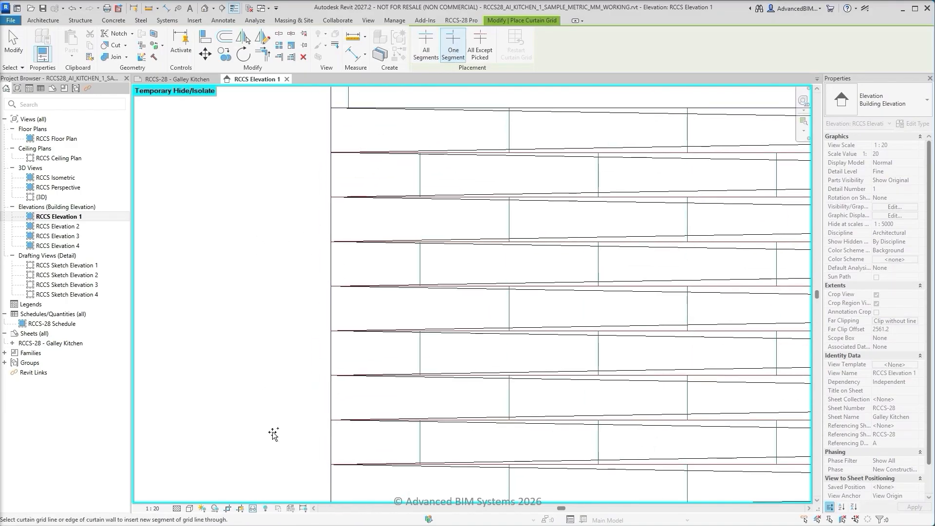
{"action": "scroll", "coordinate": [275, 408], "scroll_direction": "down", "scroll_amount": 1}
{"action": "middle_click_drag", "start_coordinate": [288, 325], "coordinate": [207, 355]}
{"action": "scroll", "coordinate": [207, 355], "scroll_direction": "up", "scroll_amount": 1}
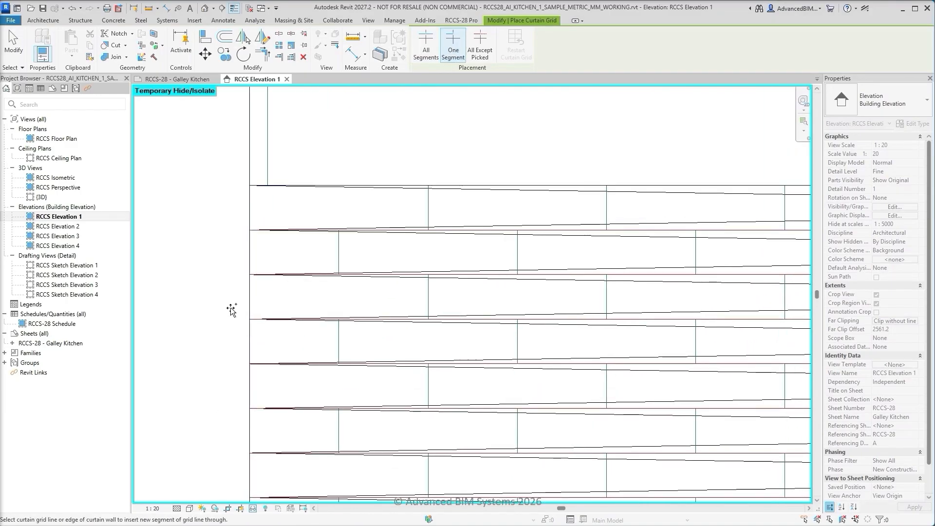
{"action": "left_click", "coordinate": [340, 233]}
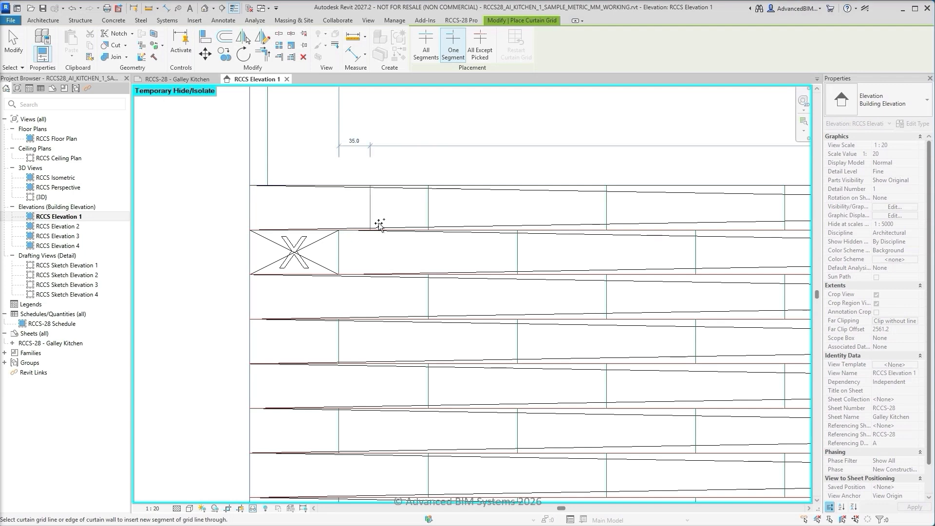
{"action": "left_click", "coordinate": [429, 189]}
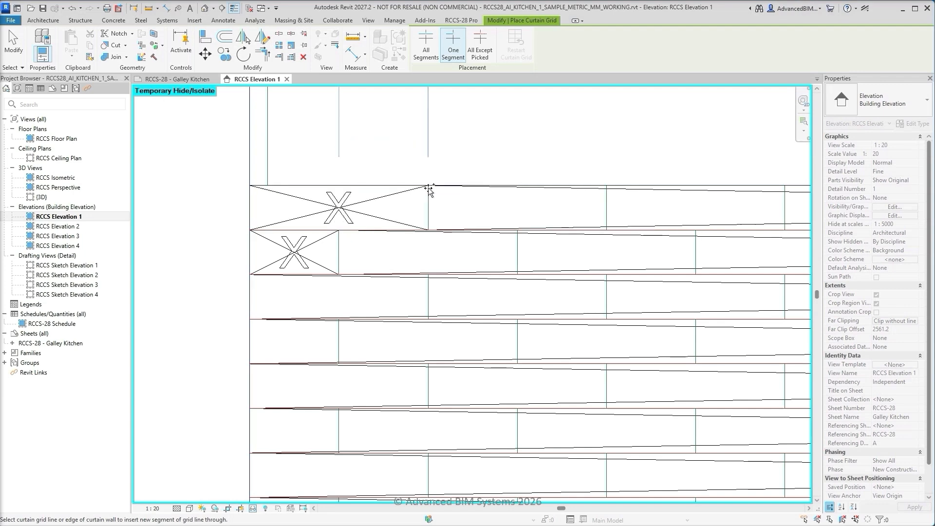
{"action": "key", "text": "Escape"}
{"action": "key", "text": "Escape"}
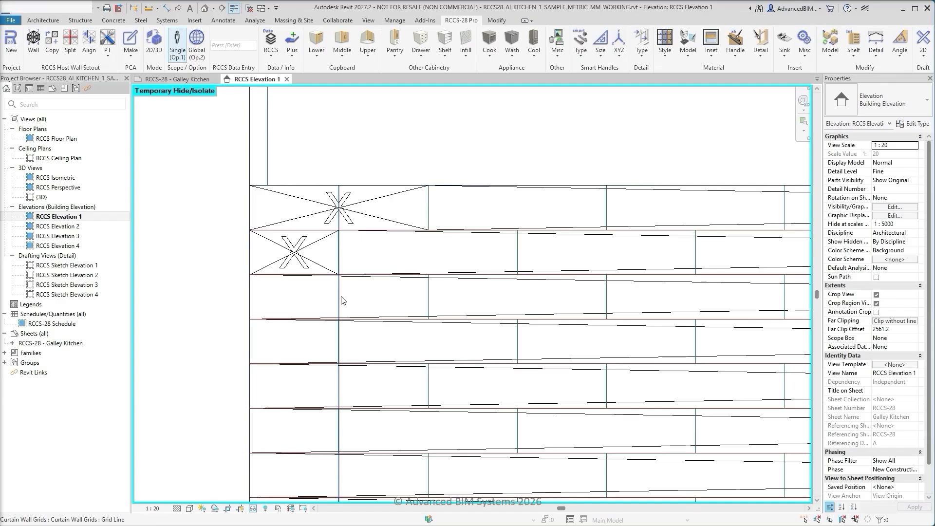
Add segments to the second course's vertical grid line in every other course below, matching the sketched half-tile joints
{"action": "left_click", "coordinate": [339, 244]}
{"action": "left_click", "coordinate": [436, 43]}
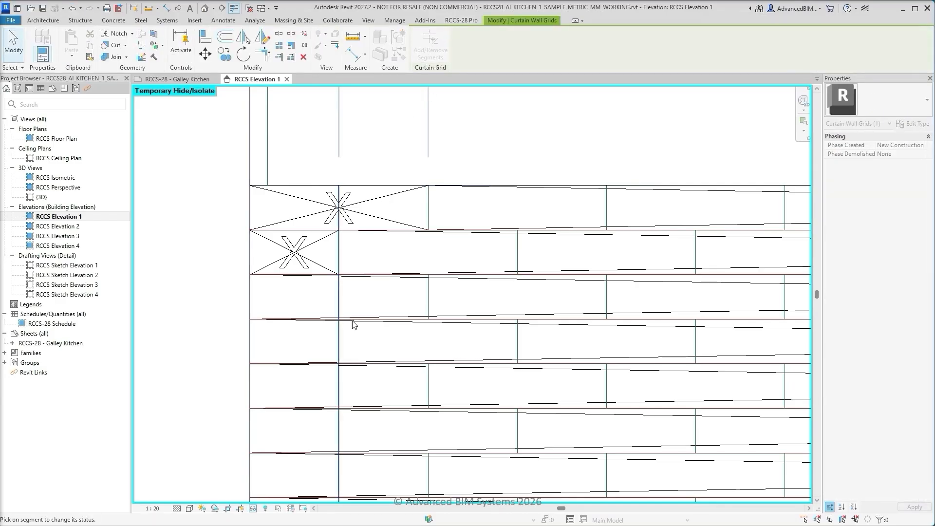
{"action": "left_click", "coordinate": [339, 341]}
{"action": "middle_click_drag", "start_coordinate": [369, 343], "coordinate": [366, 177]}
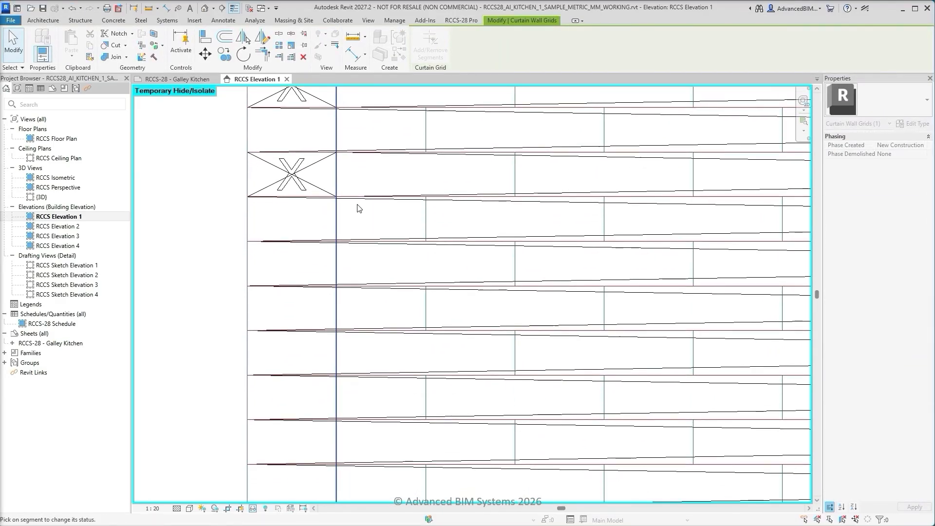
{"action": "left_click", "coordinate": [338, 266]}
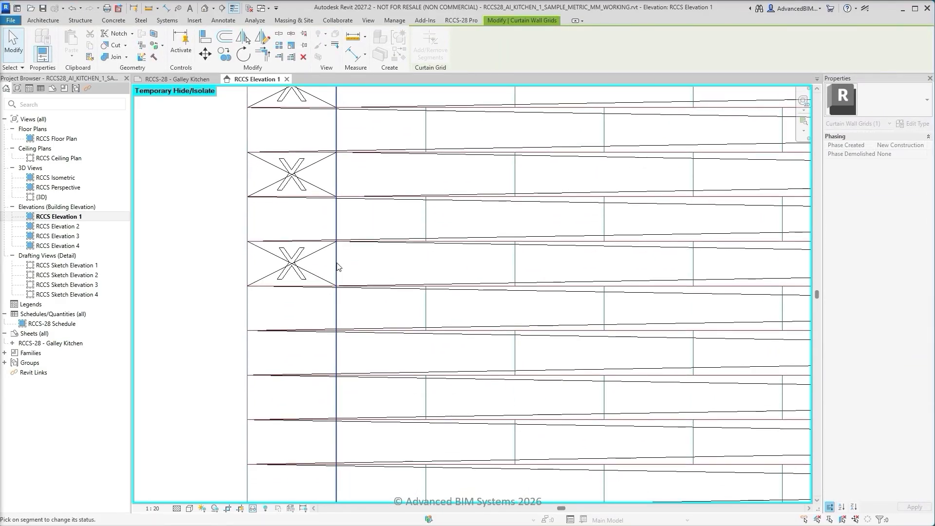
{"action": "left_click", "coordinate": [338, 354]}
{"action": "middle_click_drag", "start_coordinate": [360, 353], "coordinate": [356, 206]}
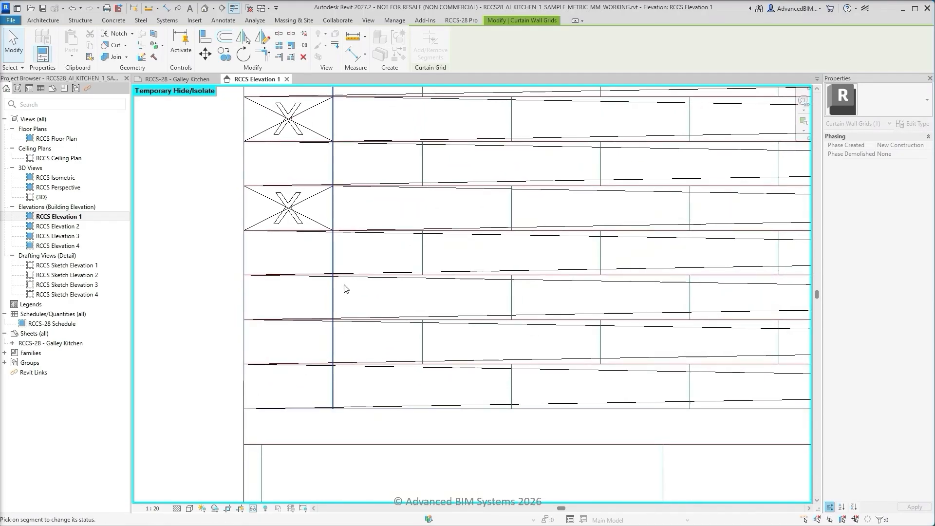
{"action": "left_click", "coordinate": [334, 298]}
{"action": "left_click", "coordinate": [334, 391]}
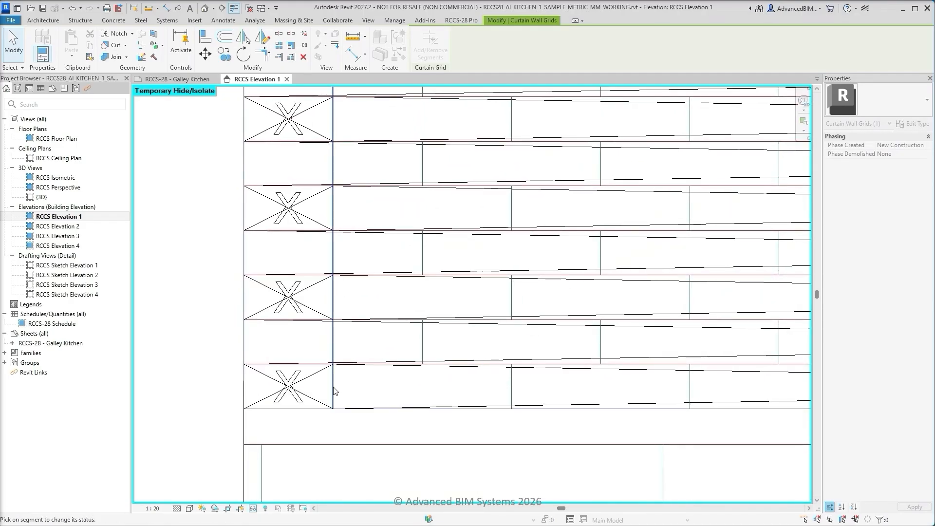
{"action": "key", "text": "Escape"}
Add segments to the top course's vertical grid line in every other course below, matching the sketched full-tile joints
{"action": "scroll", "coordinate": [334, 391], "scroll_direction": "down", "scroll_amount": 2}
{"action": "middle_click_drag", "start_coordinate": [378, 198], "coordinate": [362, 380]}
{"action": "scroll", "coordinate": [367, 306], "scroll_direction": "up", "scroll_amount": 2}
{"action": "left_click", "coordinate": [384, 267]}
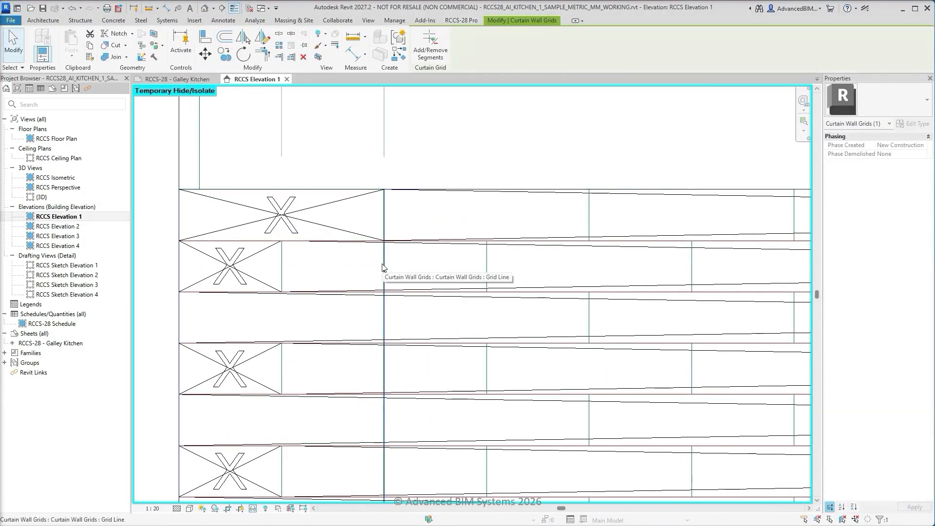
{"action": "left_click", "coordinate": [431, 48]}
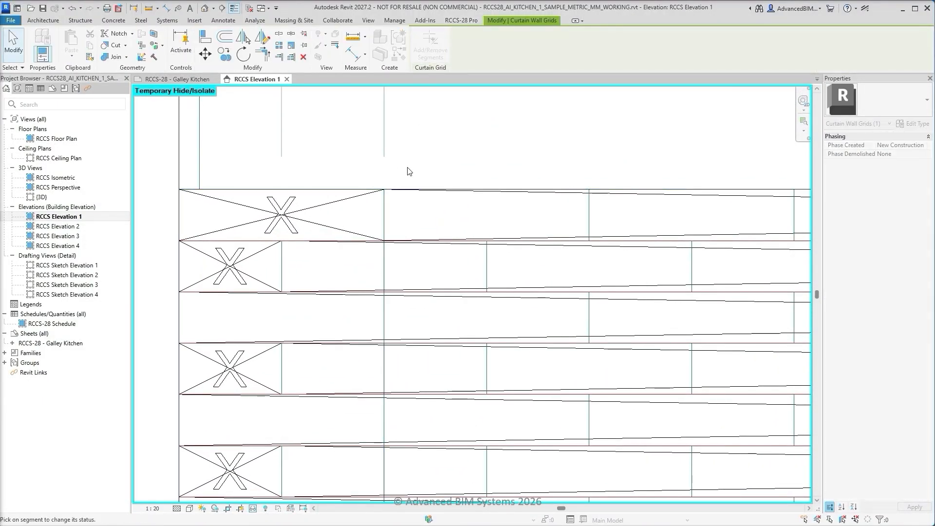
{"action": "left_click", "coordinate": [385, 321]}
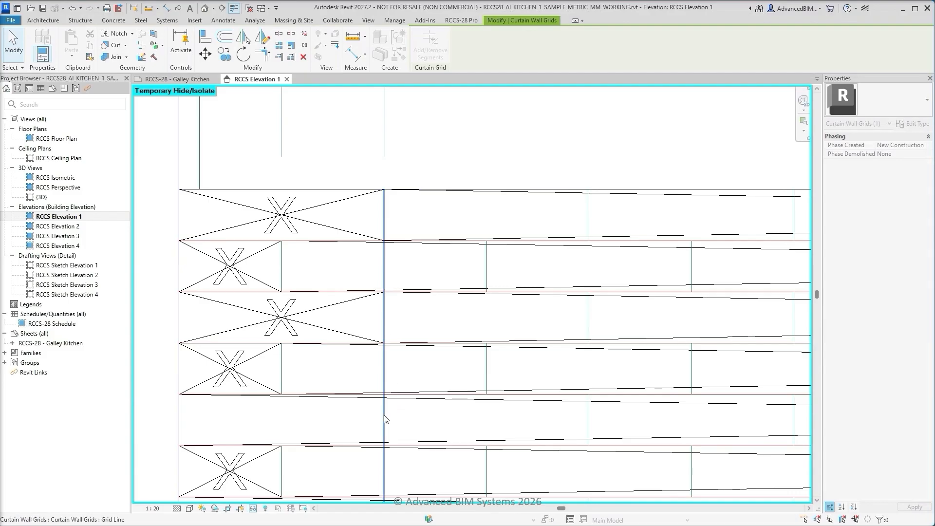
{"action": "middle_click_drag", "start_coordinate": [416, 312], "coordinate": [406, 171]}
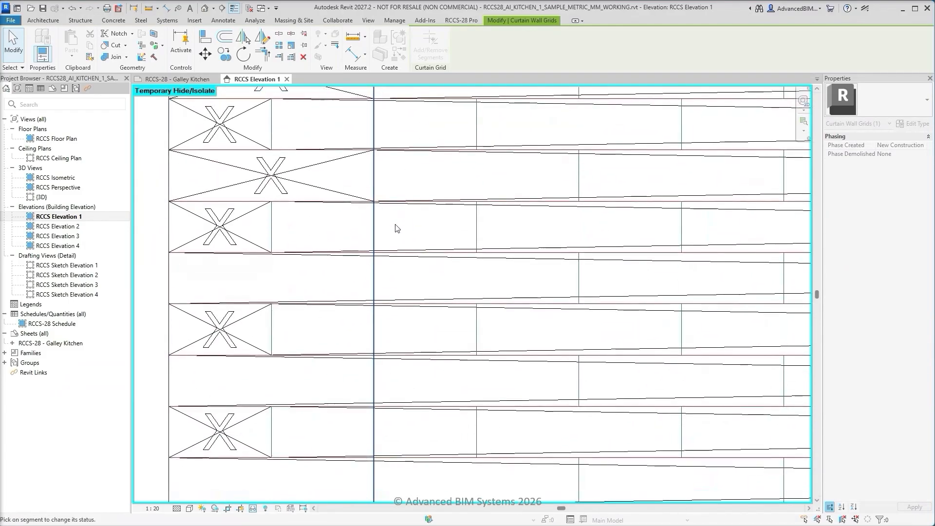
{"action": "left_click", "coordinate": [376, 277]}
{"action": "left_click", "coordinate": [375, 377]}
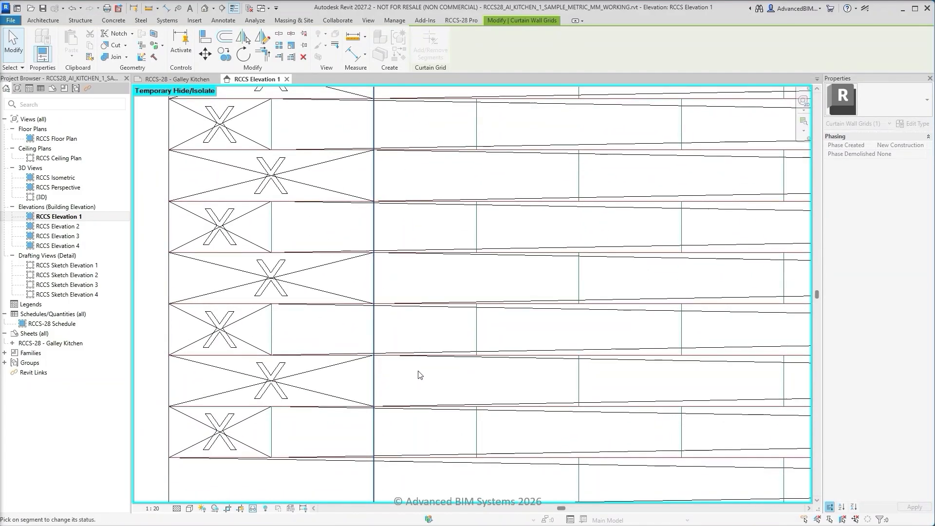
{"action": "middle_click_drag", "start_coordinate": [427, 368], "coordinate": [428, 156]}
{"action": "left_click", "coordinate": [376, 278]}
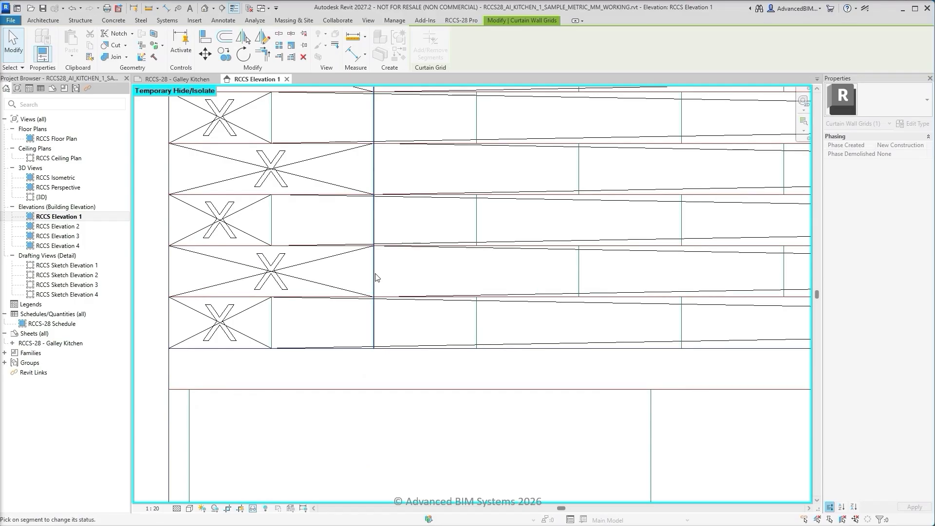
{"action": "key", "text": "Escape"}
{"action": "key", "text": "Escape"}
Copy the two staggered vertical grid lines together repeatedly at 200 mm spacing across the splashback, snapping to each sketched tile joint
{"action": "scroll", "coordinate": [375, 275], "scroll_direction": "down", "scroll_amount": 3}
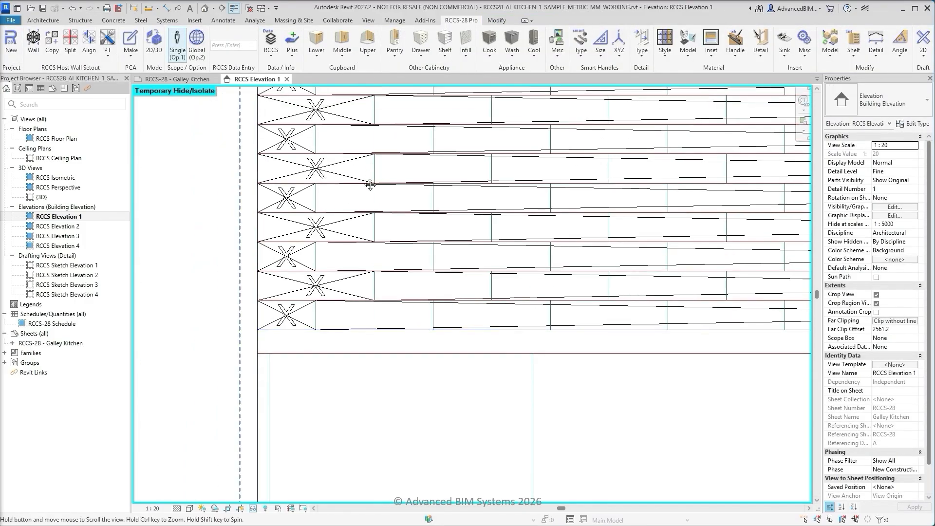
{"action": "middle_click_drag", "start_coordinate": [368, 184], "coordinate": [367, 399]}
{"action": "scroll", "coordinate": [325, 264], "scroll_direction": "up", "scroll_amount": 3}
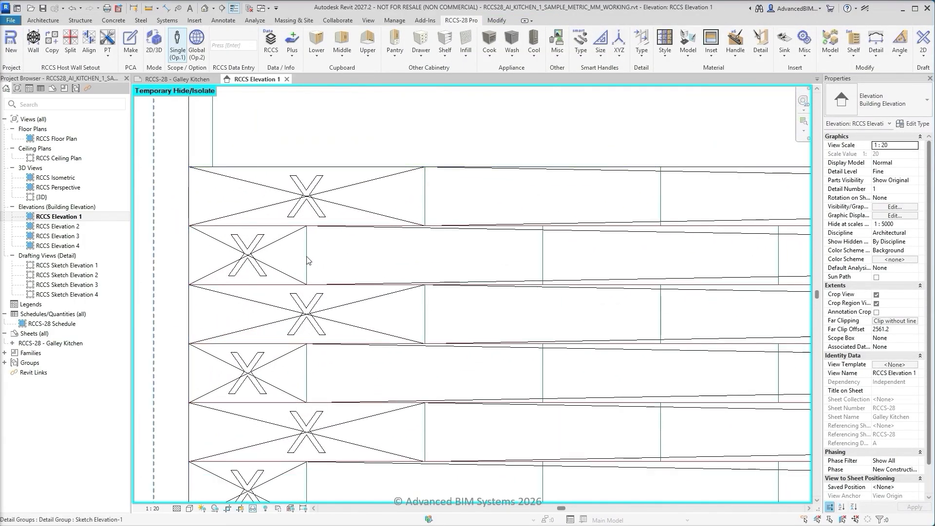
{"action": "left_click", "coordinate": [308, 301]}
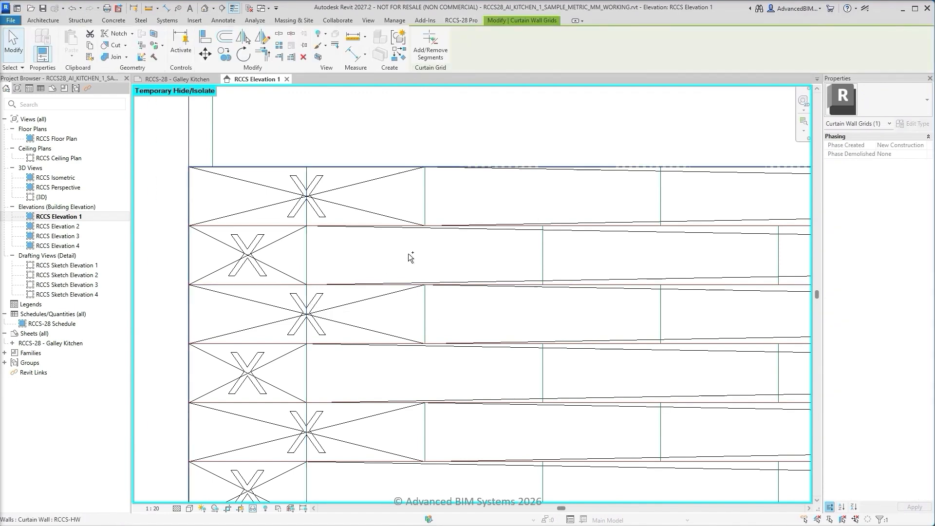
{"action": "left_click", "coordinate": [425, 256], "text": "ctrl"}
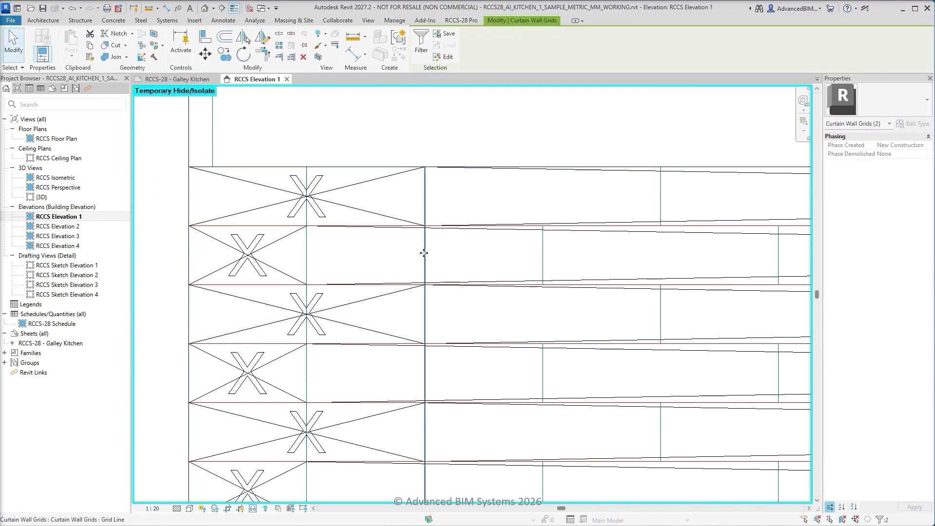
{"action": "left_click", "coordinate": [227, 55]}
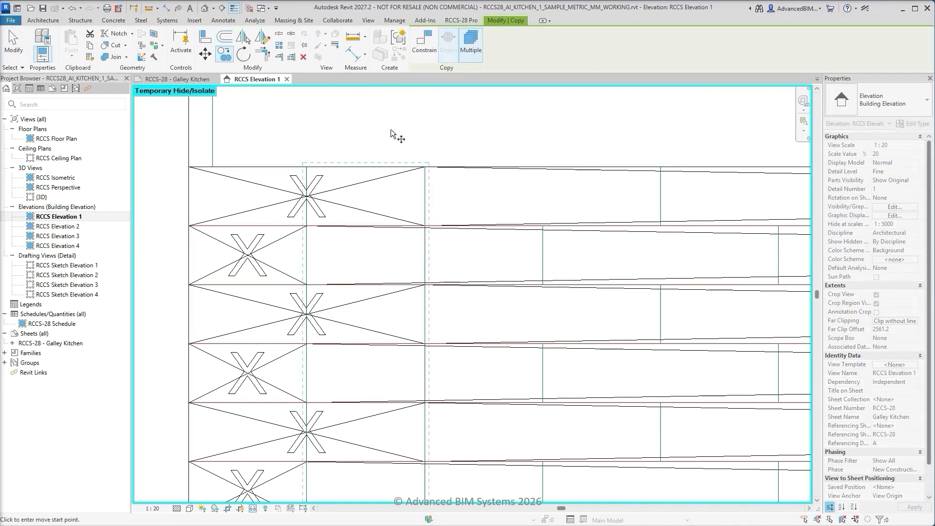
{"action": "left_click", "coordinate": [426, 167]}
{"action": "scroll", "coordinate": [427, 167], "scroll_direction": "down", "scroll_amount": 2}
{"action": "middle_click_drag", "start_coordinate": [552, 150], "coordinate": [319, 164]}
{"action": "left_click", "coordinate": [305, 183]}
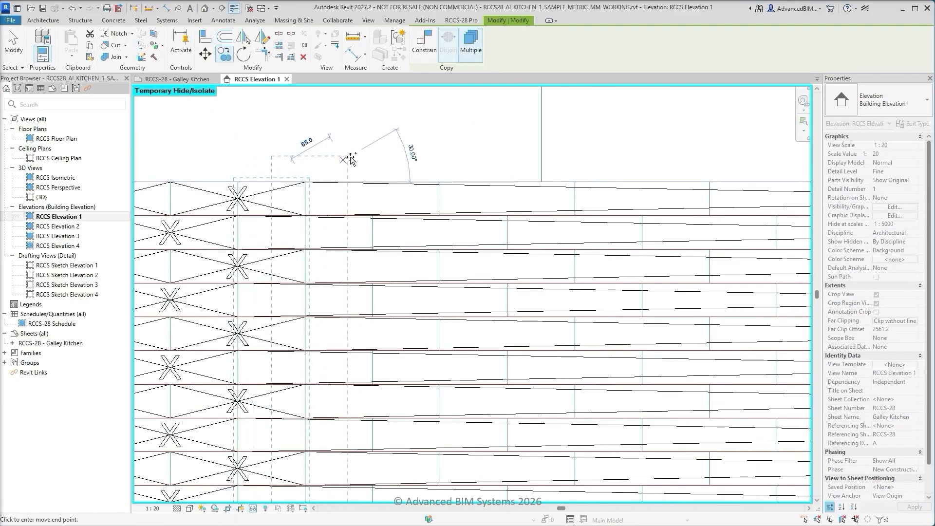
{"action": "left_click", "coordinate": [441, 182]}
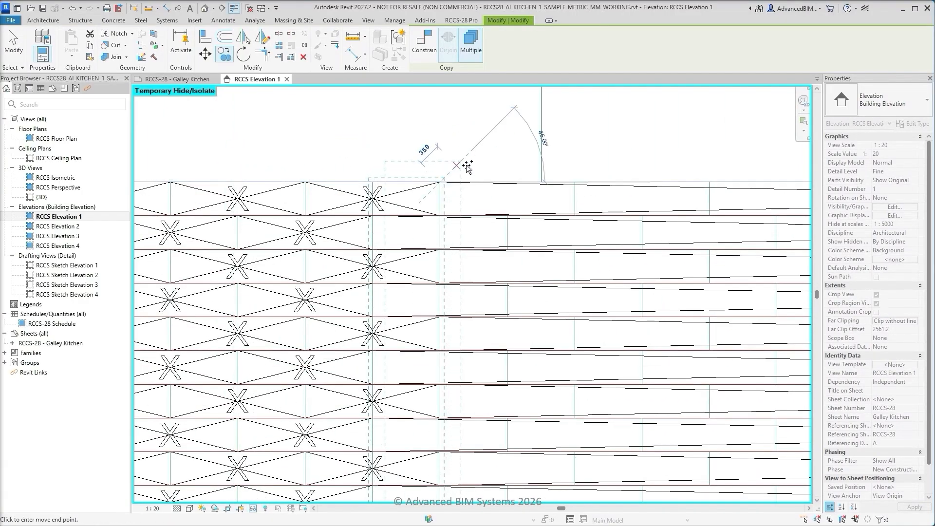
{"action": "left_click", "coordinate": [575, 182]}
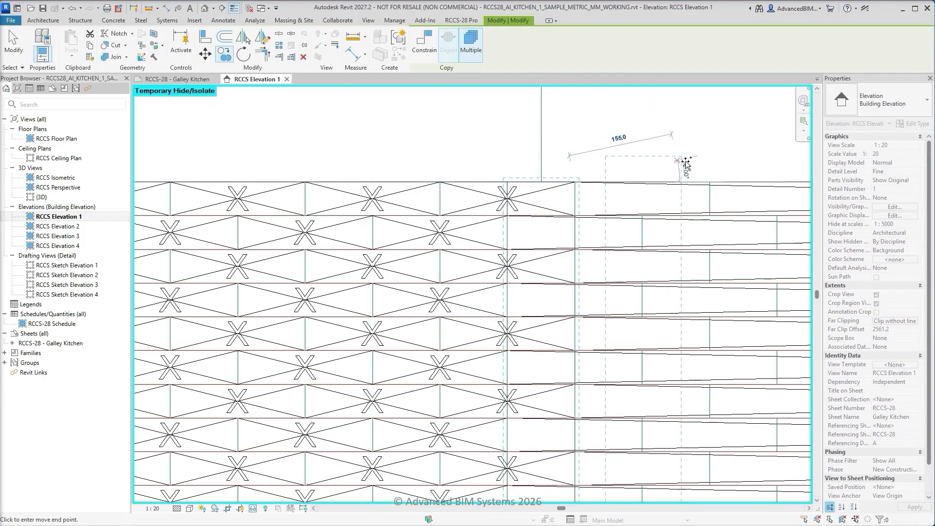
{"action": "left_click", "coordinate": [710, 179]}
{"action": "middle_click_drag", "start_coordinate": [727, 172], "coordinate": [395, 178]}
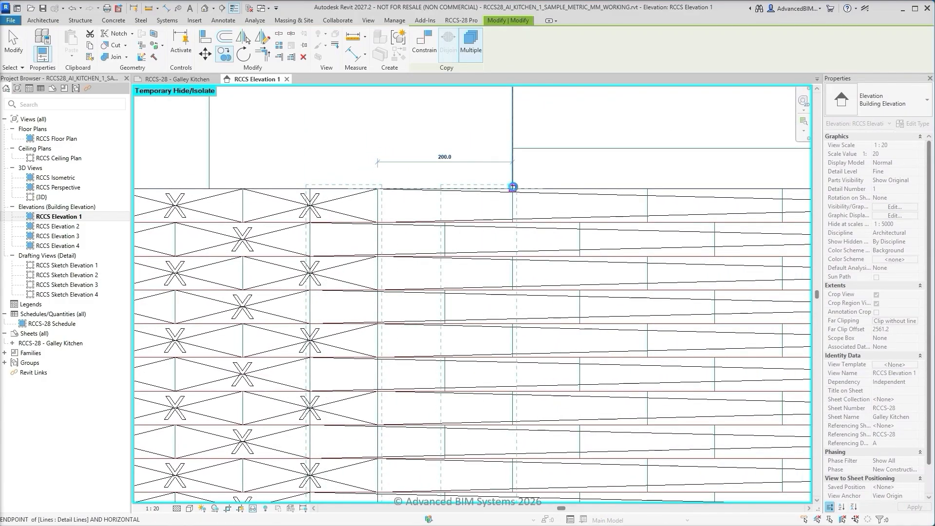
{"action": "left_click", "coordinate": [513, 187]}
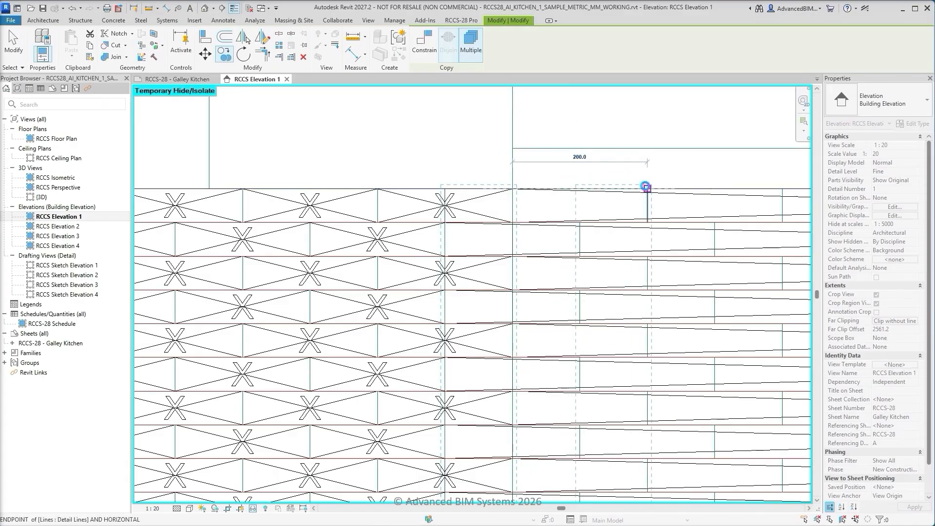
{"action": "left_click", "coordinate": [646, 187]}
{"action": "middle_click_drag", "start_coordinate": [664, 183], "coordinate": [247, 192]}
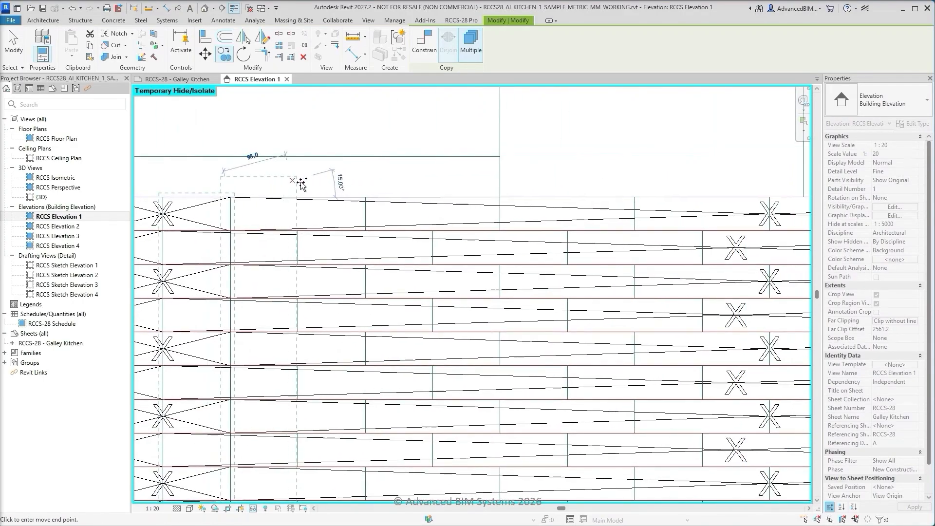
{"action": "left_click", "coordinate": [365, 192]}
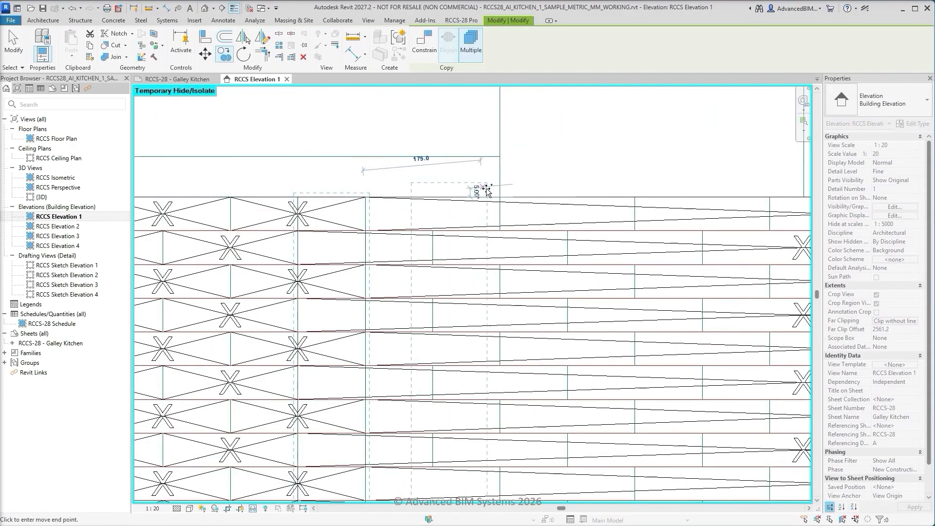
{"action": "left_click", "coordinate": [500, 195]}
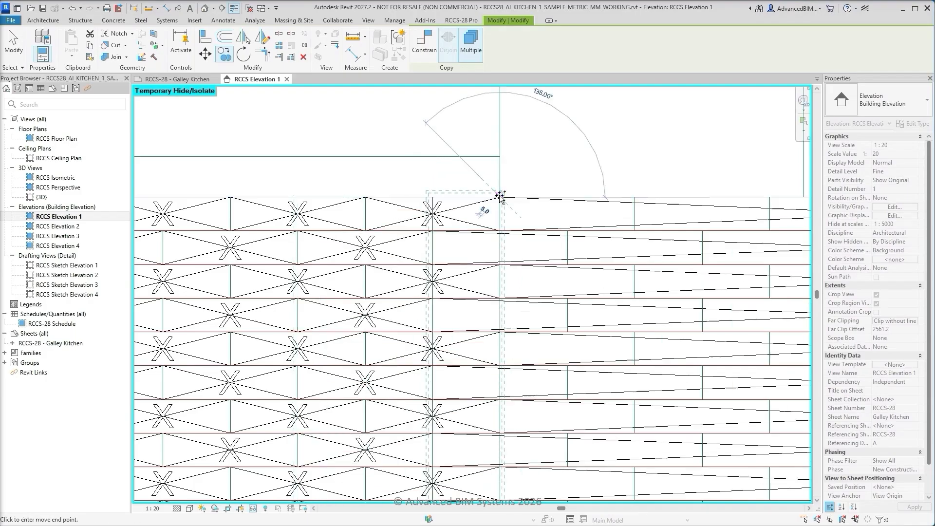
{"action": "left_click", "coordinate": [636, 195]}
{"action": "middle_click_drag", "start_coordinate": [714, 192], "coordinate": [370, 199]}
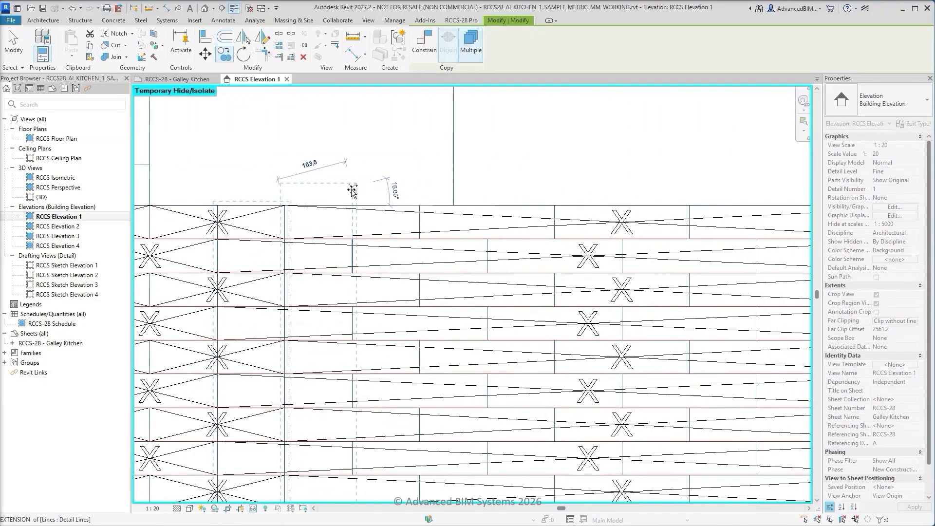
{"action": "left_click", "coordinate": [419, 200]}
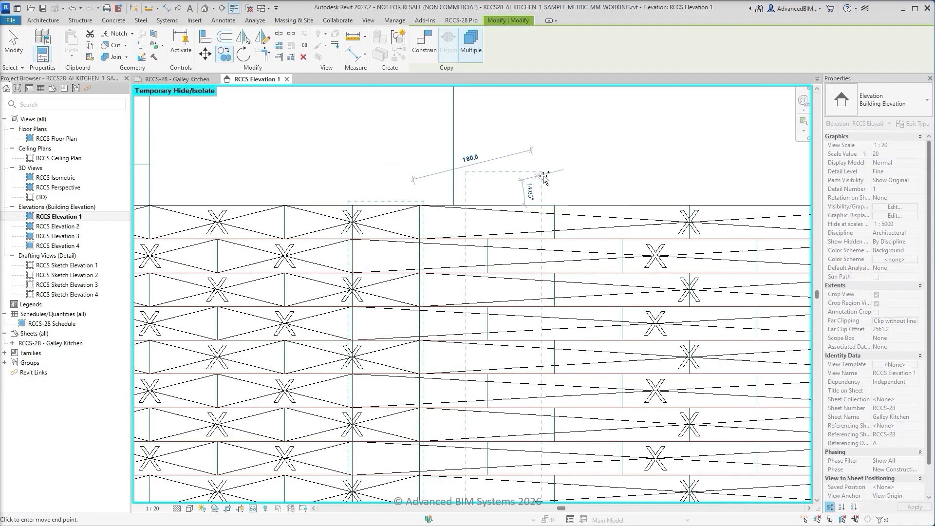
{"action": "left_click", "coordinate": [556, 201]}
{"action": "middle_click_drag", "start_coordinate": [656, 195], "coordinate": [359, 194]}
{"action": "left_click", "coordinate": [404, 207]}
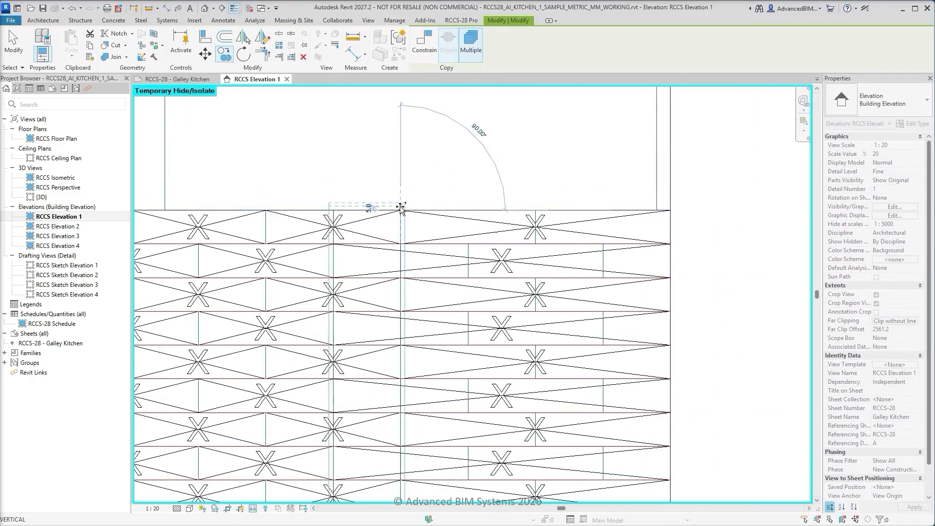
{"action": "left_click", "coordinate": [535, 210]}
{"action": "key", "text": "Escape"}
{"action": "key", "text": "Escape"}
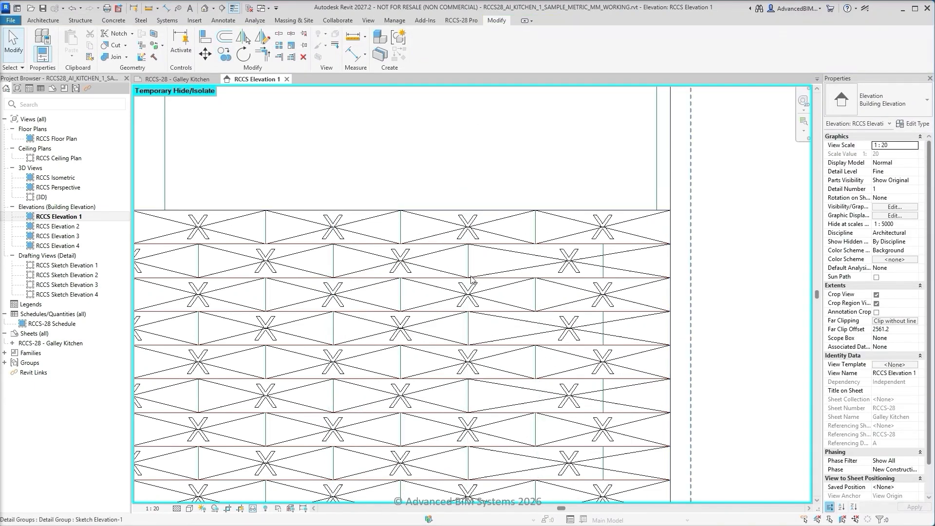
Copy the last half-tile vertical grid line 200 mm to the right to form the end tiles of the splashback's alternate courses
{"action": "left_click", "coordinate": [470, 293]}
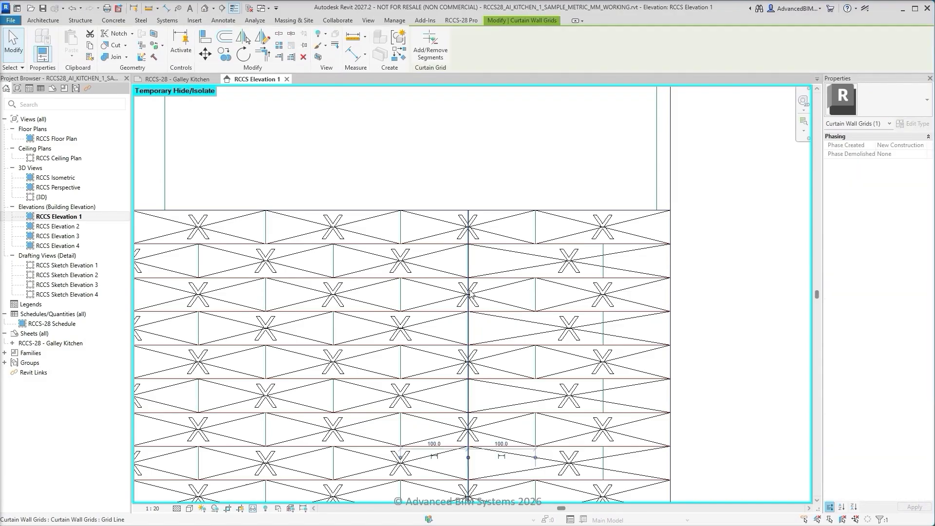
{"action": "left_click", "coordinate": [224, 55]}
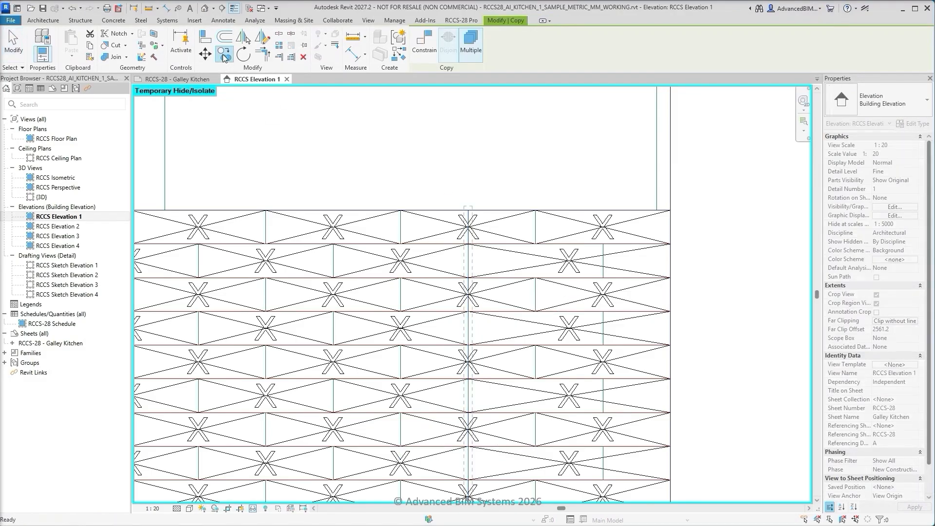
{"action": "left_click", "coordinate": [468, 244]}
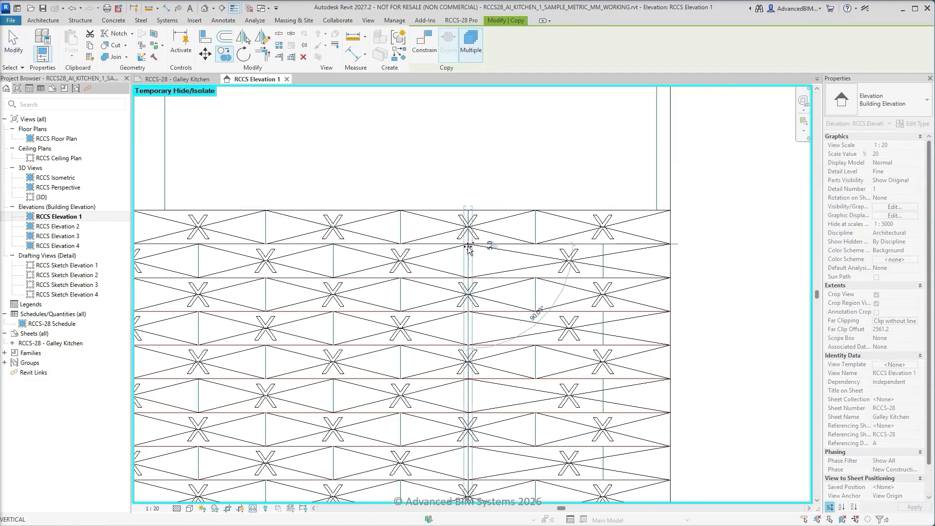
{"action": "left_click", "coordinate": [602, 244]}
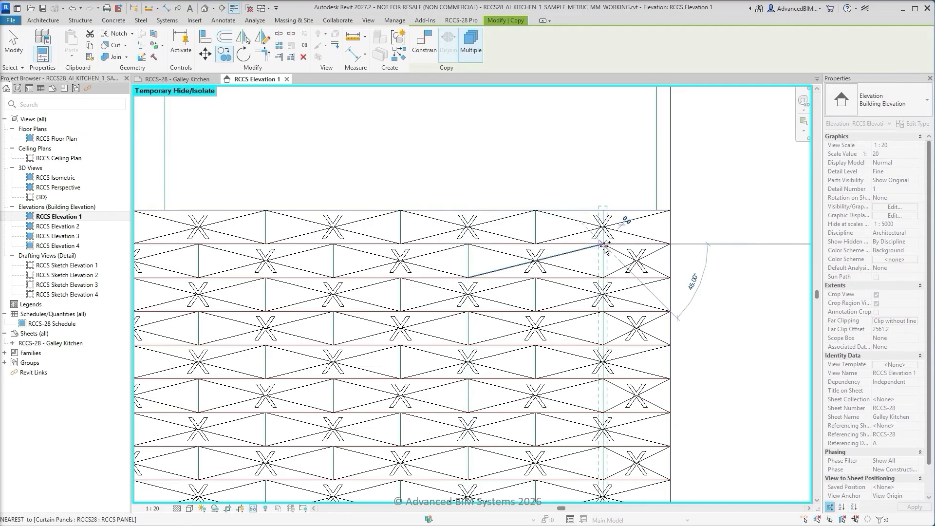
{"action": "key", "text": "Escape"}
{"action": "key", "text": "Escape"}
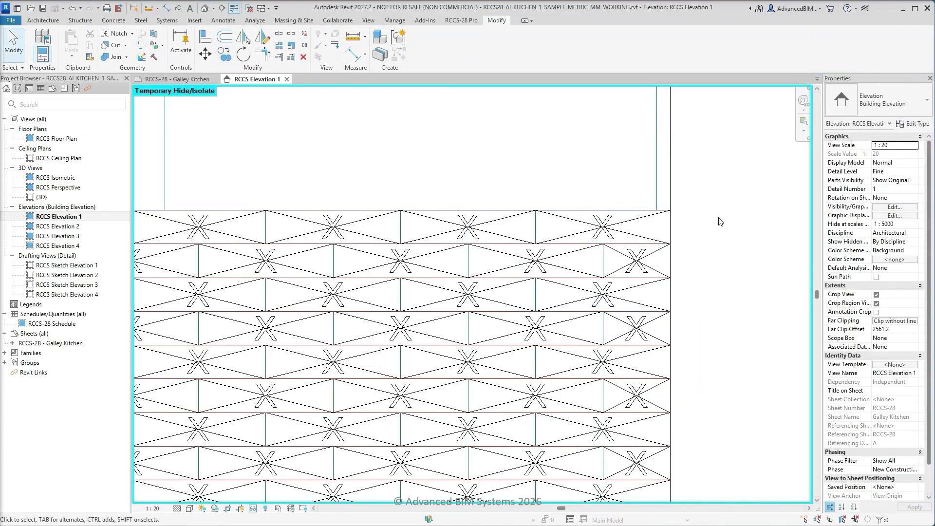
Reset the temporary isolation of the elevation, then isolate the upper cabinet host wall with its panels and grids
{"action": "key", "text": "z"}
{"action": "key", "text": "f"}
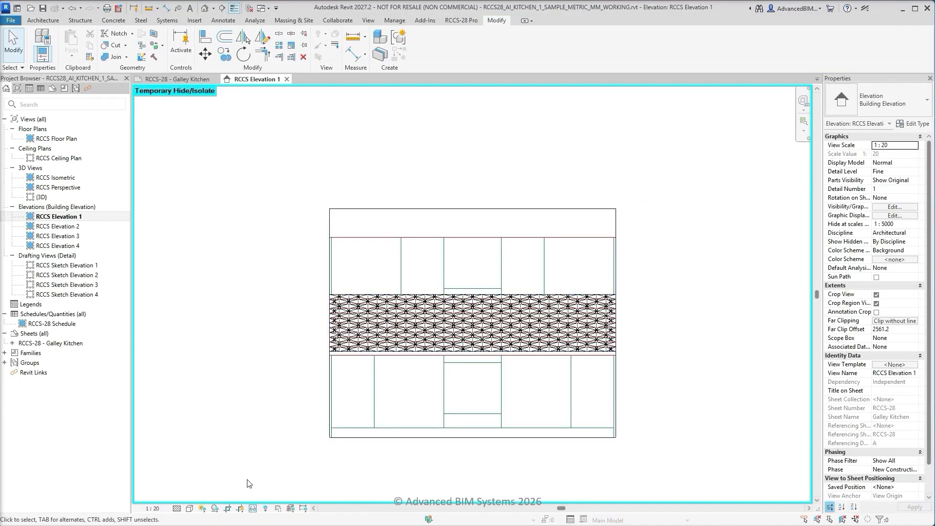
{"action": "left_click", "coordinate": [255, 512]}
{"action": "left_click", "coordinate": [261, 497]}
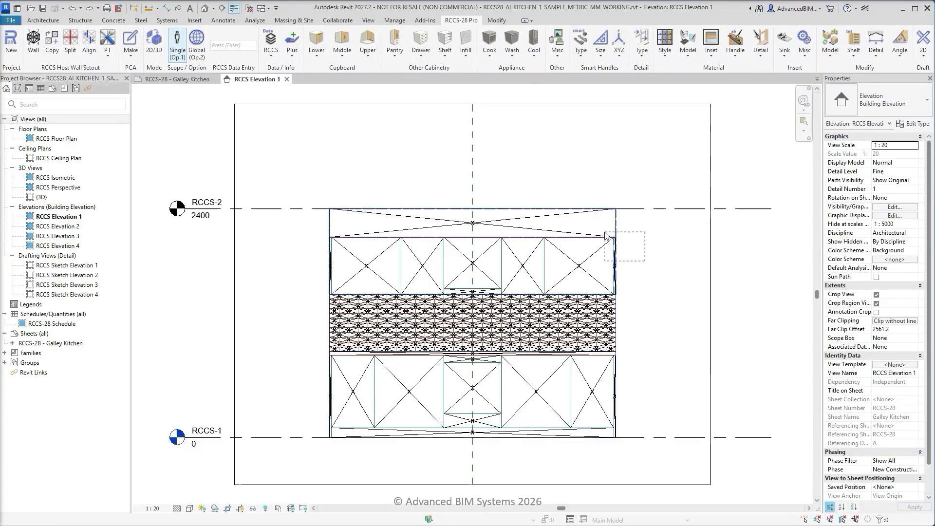
{"action": "left_click_drag", "start_coordinate": [641, 261], "coordinate": [604, 234]}
{"action": "left_click", "coordinate": [254, 508]}
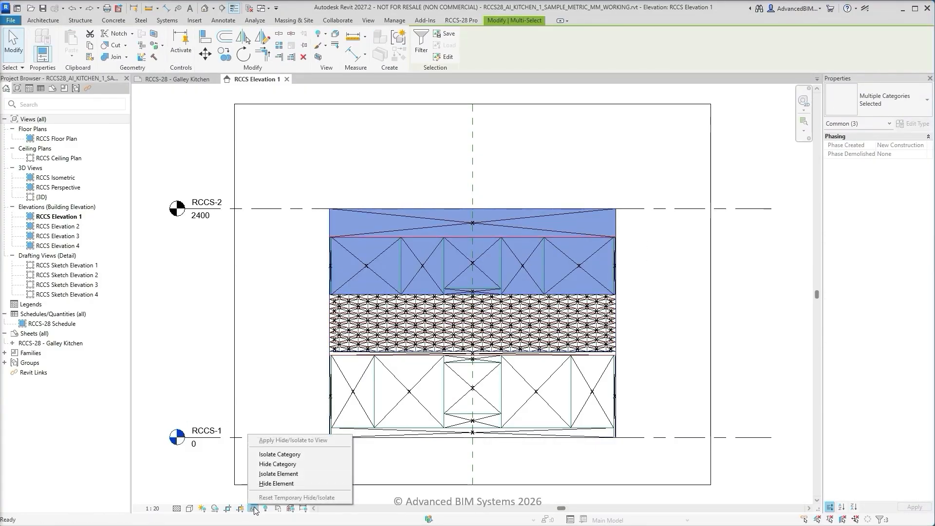
{"action": "left_click", "coordinate": [275, 477]}
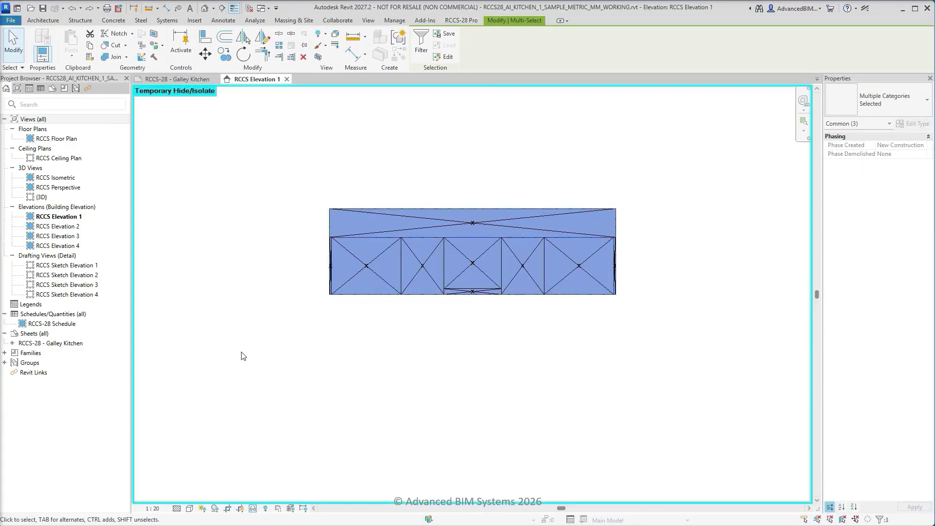
{"action": "left_click", "coordinate": [234, 183]}
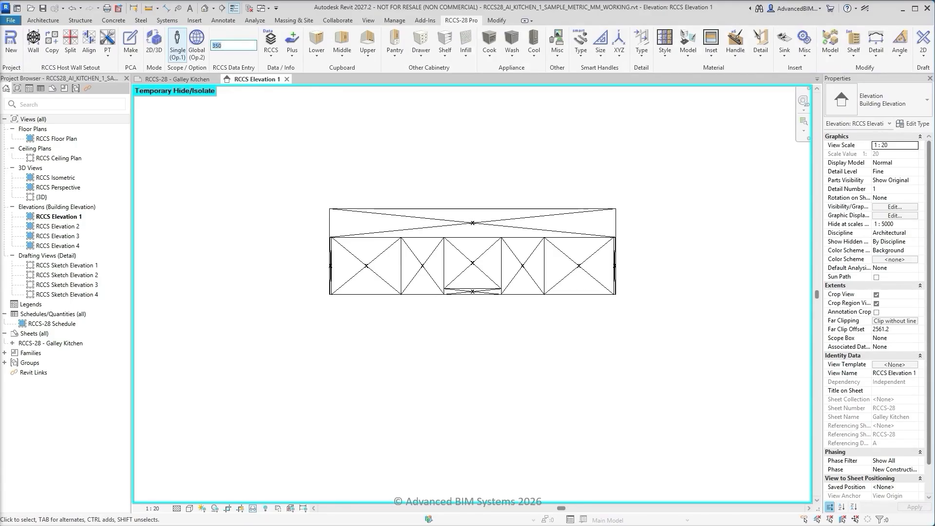
Set the RCCS data entry value to 350 and assign a Bulkhead infill to the full-width panel above the upper cabinets
{"action": "left_click", "coordinate": [462, 58]}
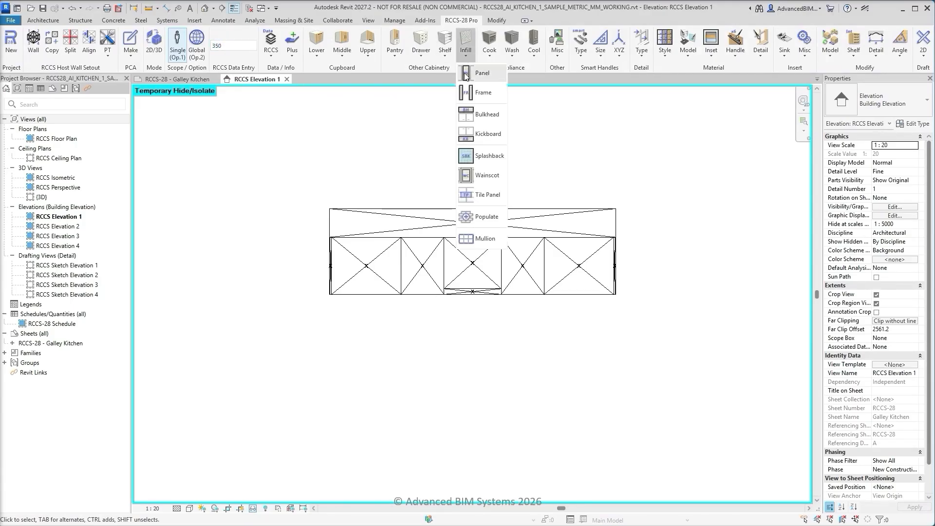
{"action": "left_click", "coordinate": [482, 115]}
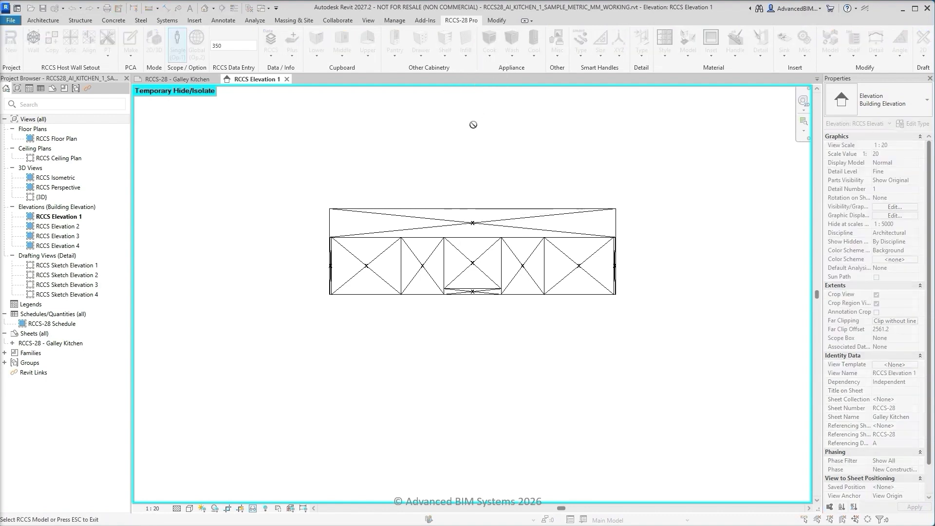
{"action": "left_click", "coordinate": [473, 214]}
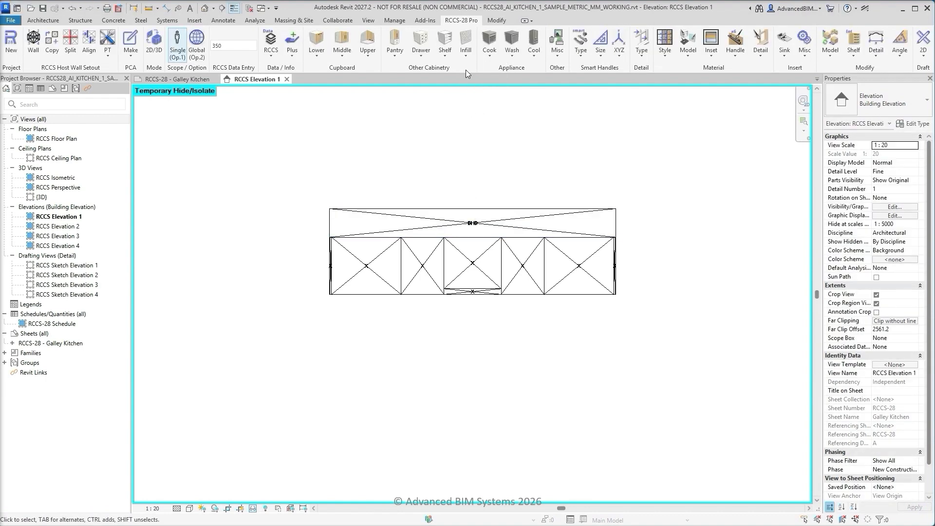
Assign Panel infills to the narrow end panels on both sides of the upper cabinet row
{"action": "left_click", "coordinate": [466, 52]}
{"action": "left_click", "coordinate": [480, 73]}
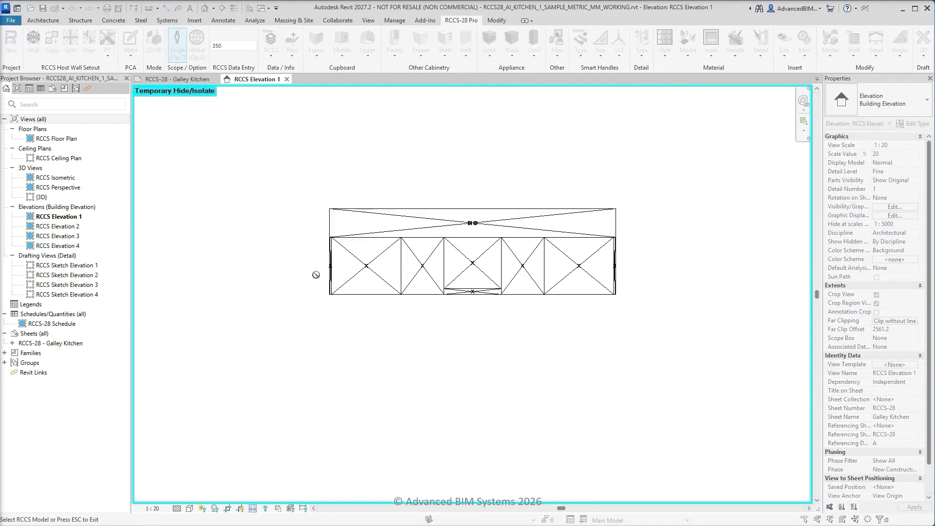
{"action": "scroll", "coordinate": [316, 275], "scroll_direction": "up", "scroll_amount": 4}
{"action": "scroll", "coordinate": [263, 302], "scroll_direction": "down", "scroll_amount": 3}
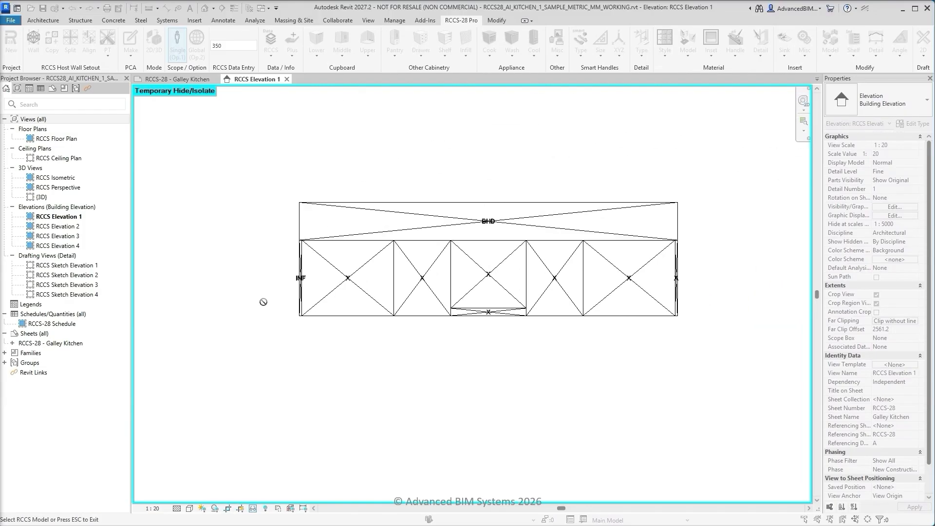
{"action": "scroll", "coordinate": [697, 292], "scroll_direction": "up", "scroll_amount": 3}
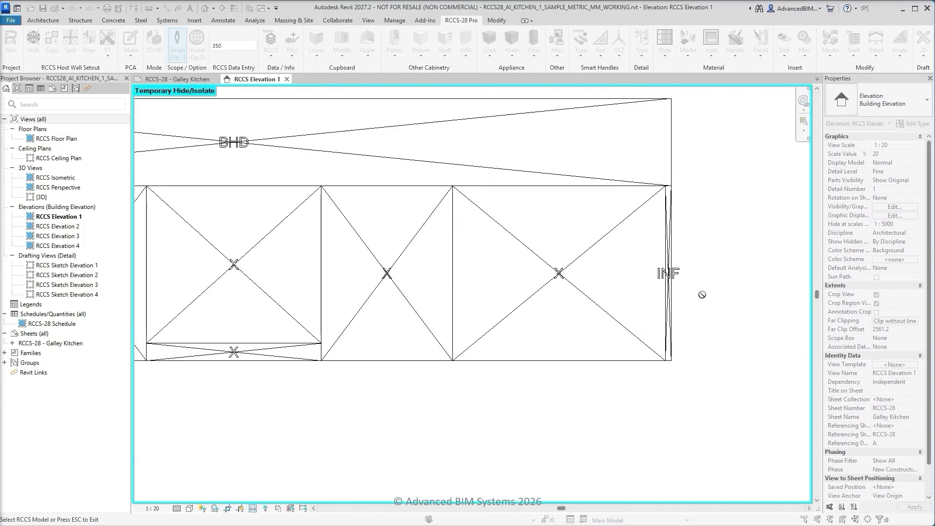
{"action": "scroll", "coordinate": [702, 295], "scroll_direction": "down", "scroll_amount": 3}
{"action": "scroll", "coordinate": [514, 348], "scroll_direction": "up", "scroll_amount": 1}
{"action": "key", "text": "Escape"}
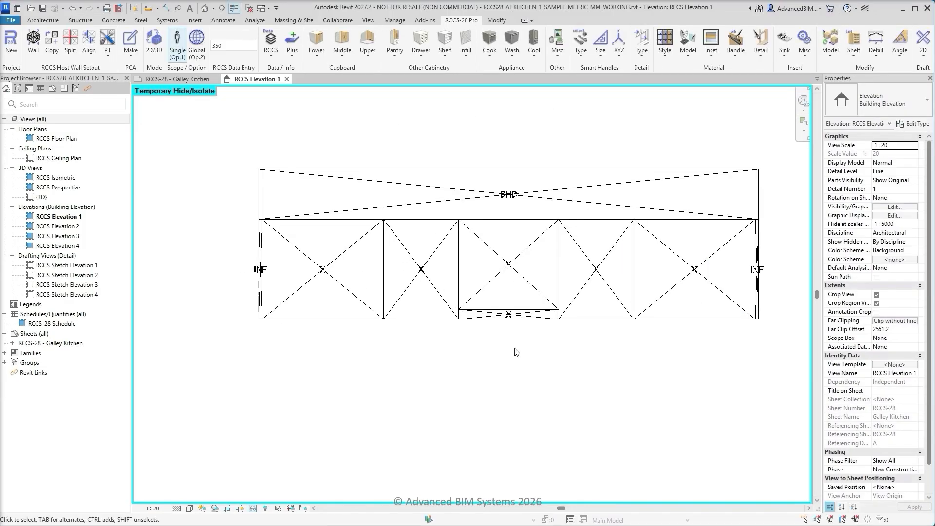
Assign the upper cupboard type Doors x 2 to the centre panel and both wide outer panels of the upper cabinet row
{"action": "left_click", "coordinate": [369, 54]}
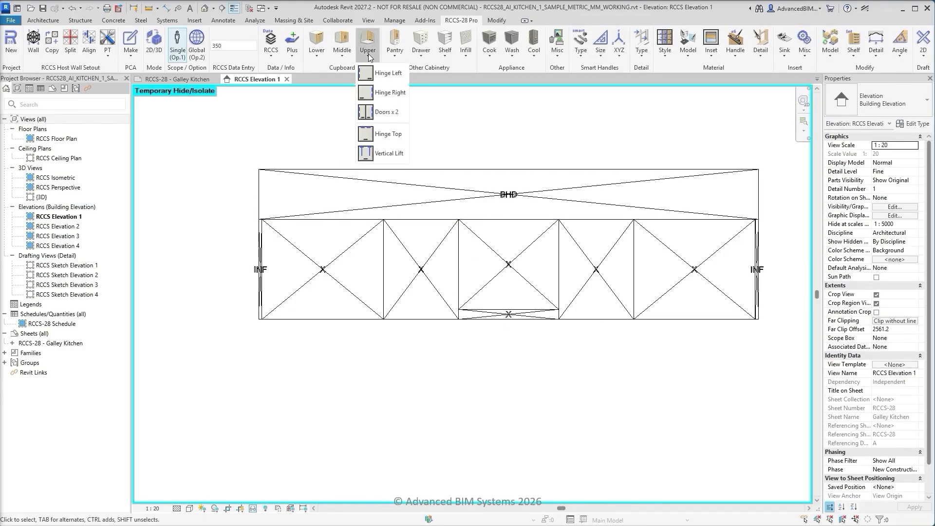
{"action": "left_click", "coordinate": [381, 111]}
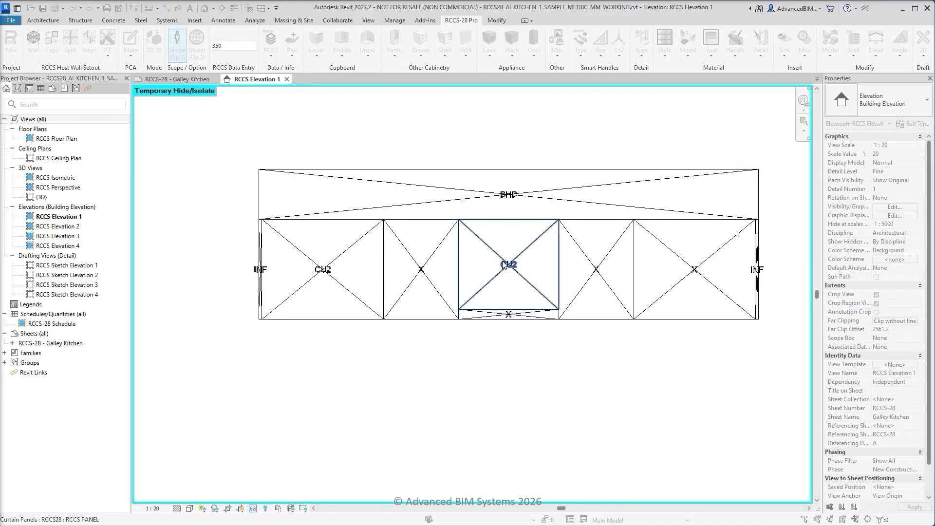
{"action": "left_click", "coordinate": [674, 251]}
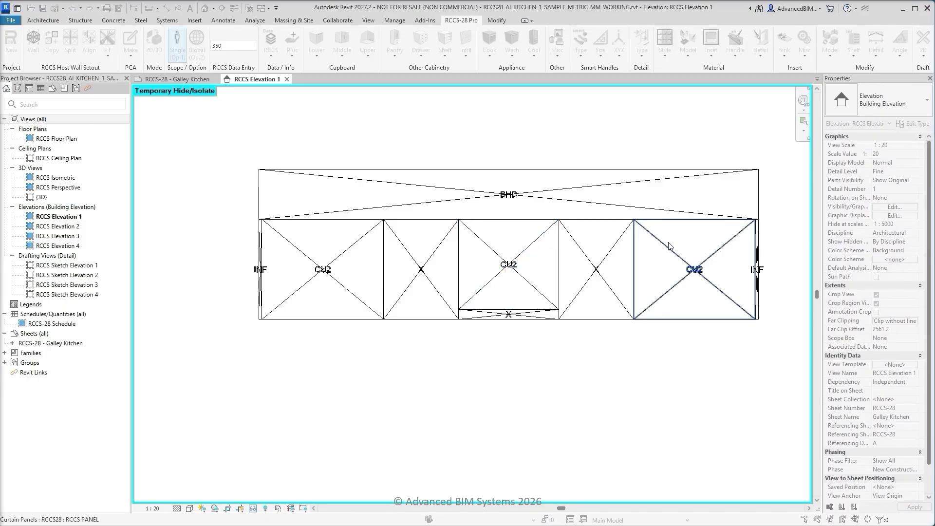
{"action": "key", "text": "Escape"}
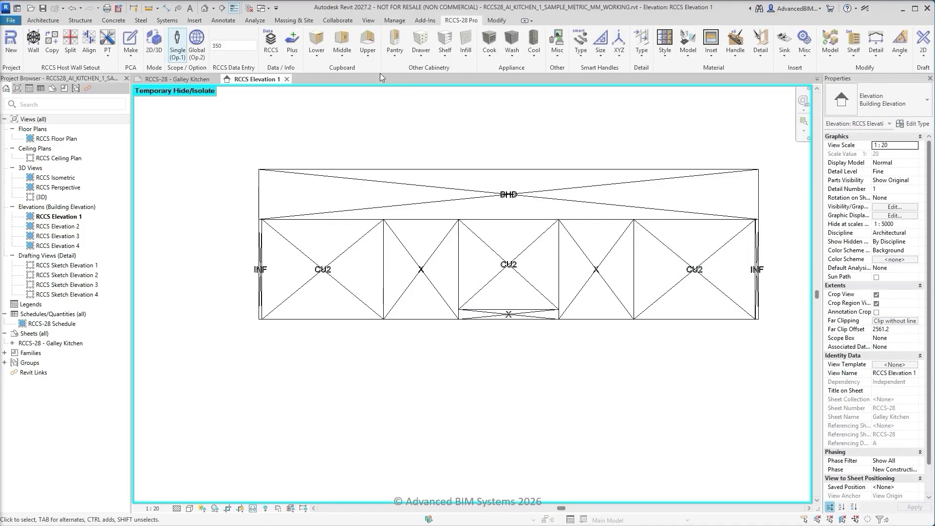
Assign an upper Hinge Left cupboard to the narrower panel left of centre and Hinge Right to the one right of centre
{"action": "left_click", "coordinate": [369, 56]}
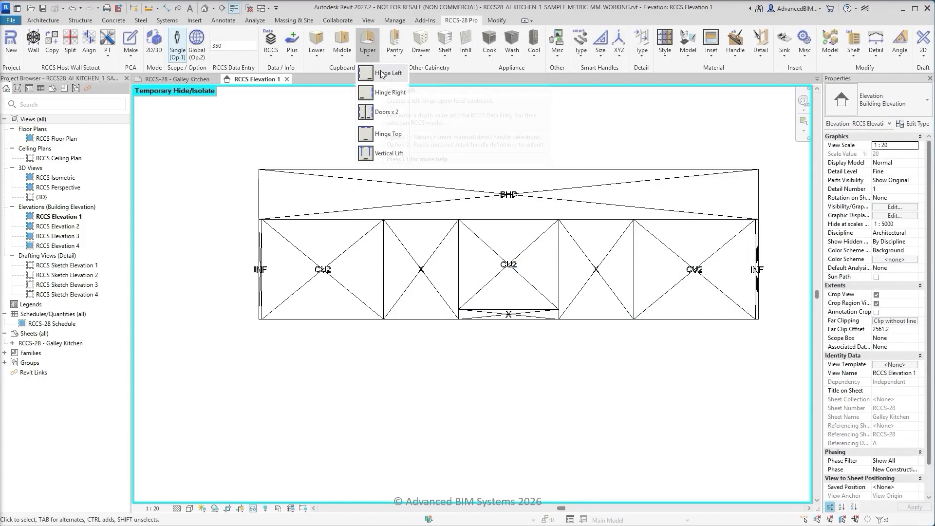
{"action": "left_click", "coordinate": [382, 73]}
{"action": "left_click", "coordinate": [407, 250]}
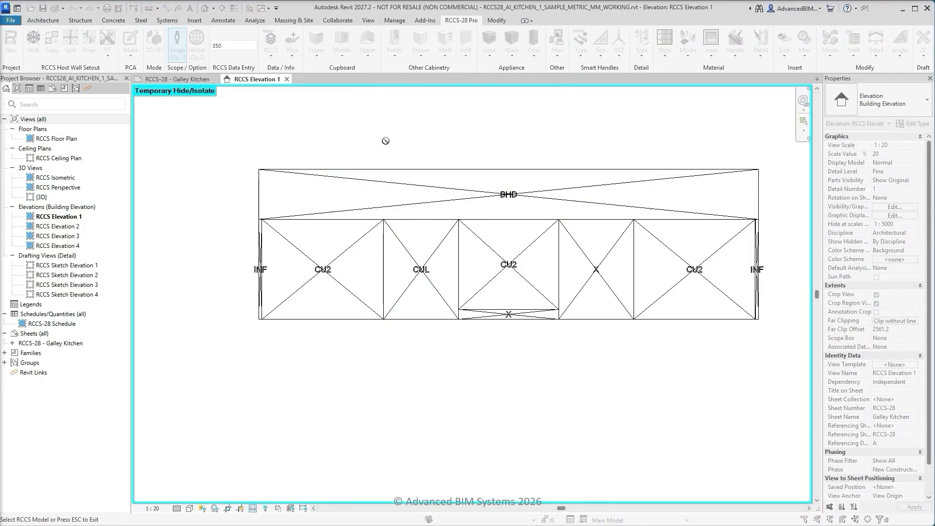
{"action": "left_click", "coordinate": [369, 52]}
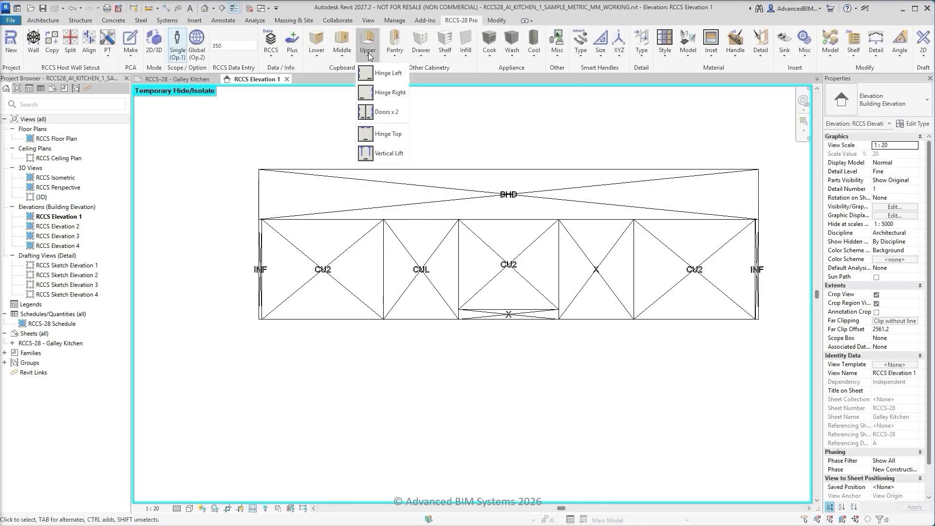
{"action": "left_click", "coordinate": [382, 78]}
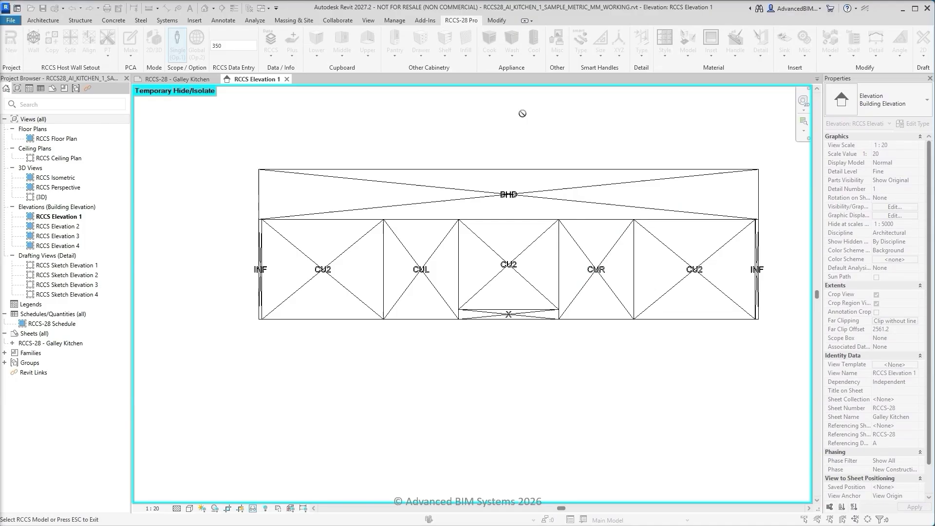
{"action": "key", "text": "Escape"}
Assign a Rangehood to the shallow panel below the central upper cabinet
{"action": "left_click", "coordinate": [489, 59]}
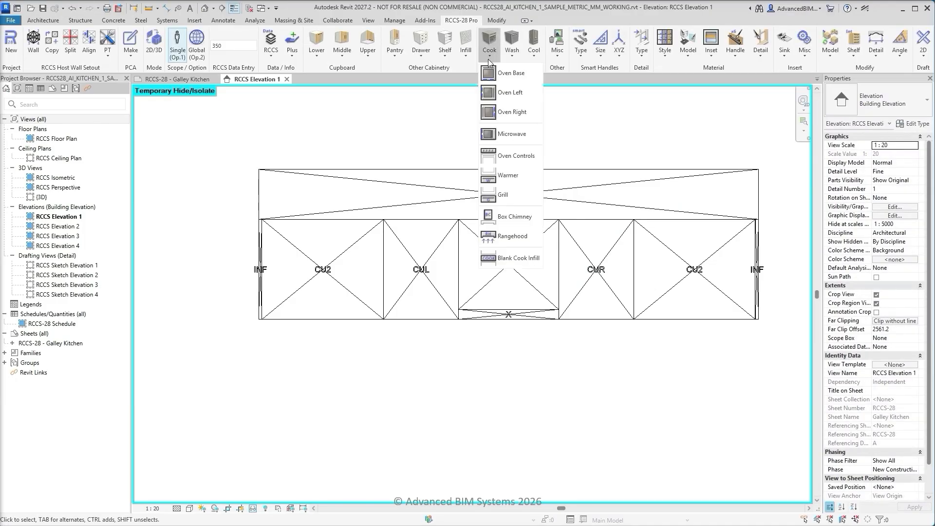
{"action": "left_click", "coordinate": [502, 237]}
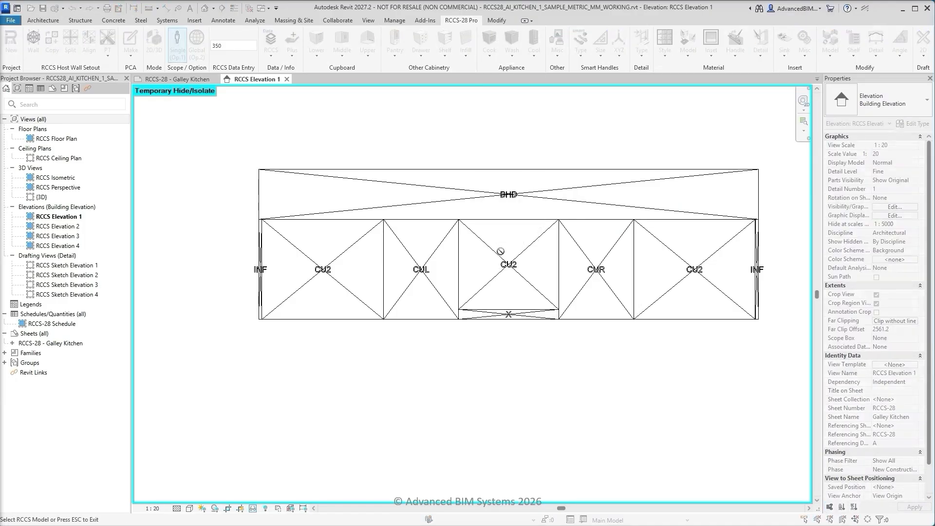
{"action": "left_click", "coordinate": [509, 317]}
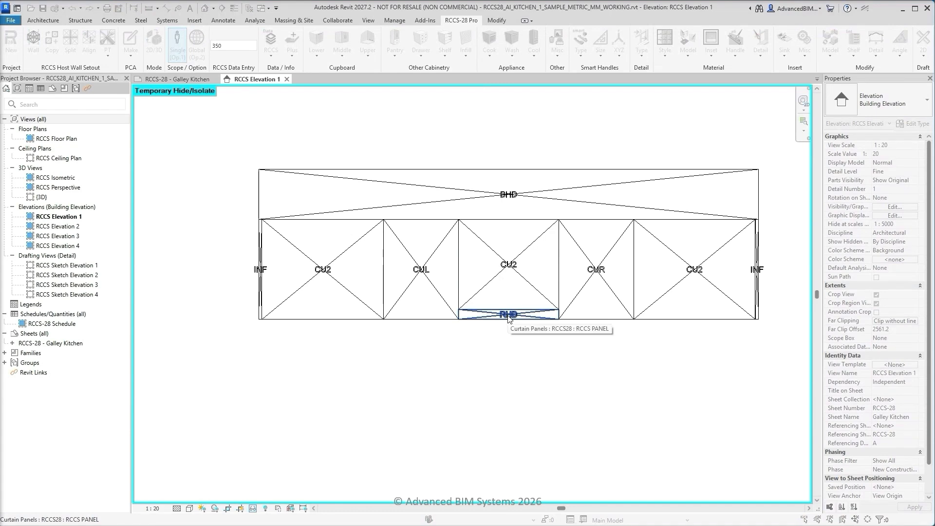
{"action": "key", "text": "Escape"}
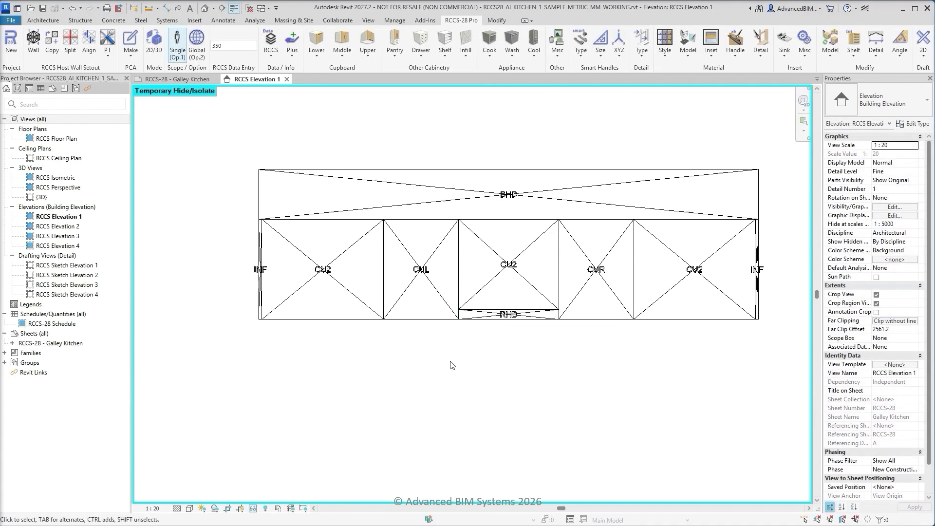
Reset the temporary isolation of the elevation, then isolate the lower cabinet host wall
{"action": "middle_click", "coordinate": [232, 336]}
{"action": "middle_click", "coordinate": [231, 335]}
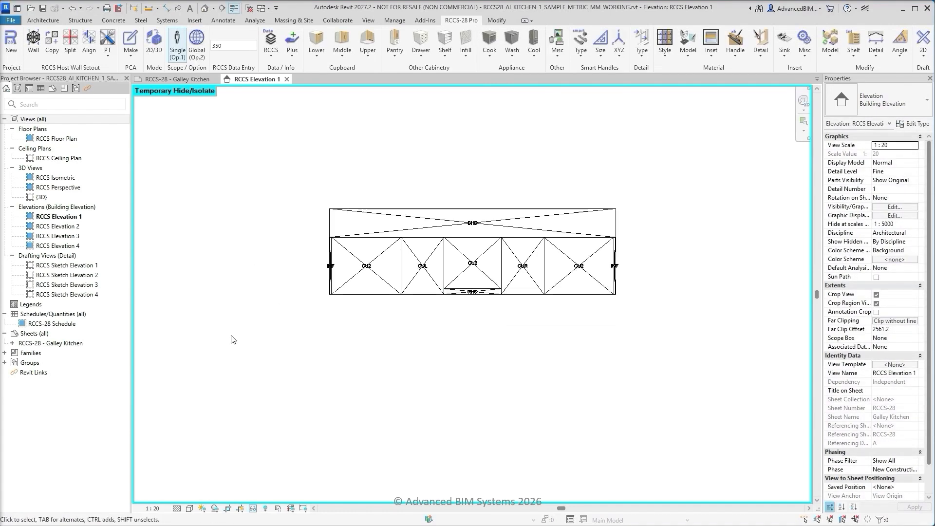
{"action": "left_click", "coordinate": [254, 509]}
{"action": "left_click", "coordinate": [292, 499]}
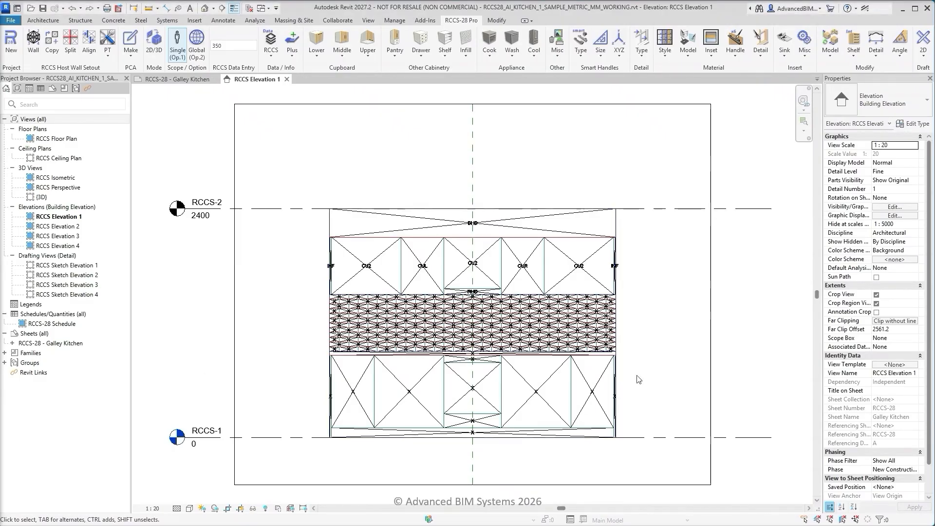
{"action": "left_click", "coordinate": [618, 381]}
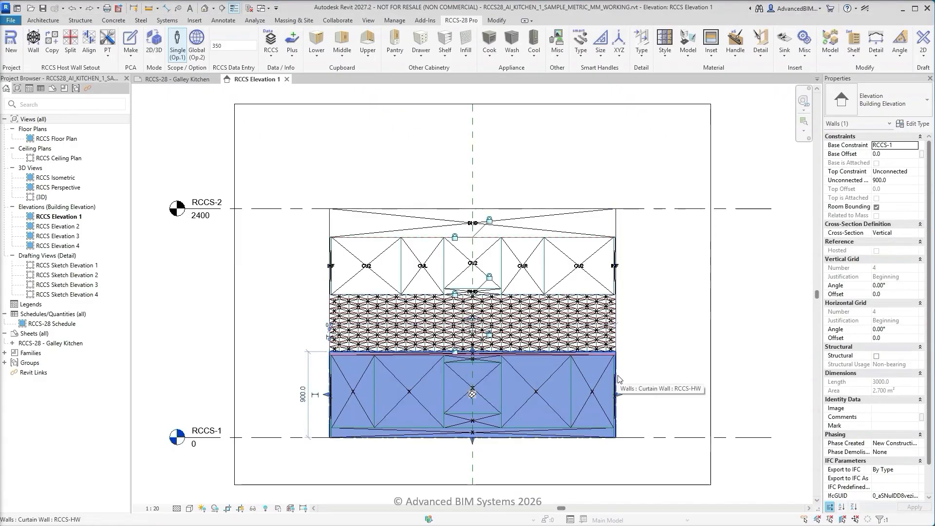
{"action": "left_click", "coordinate": [254, 509]}
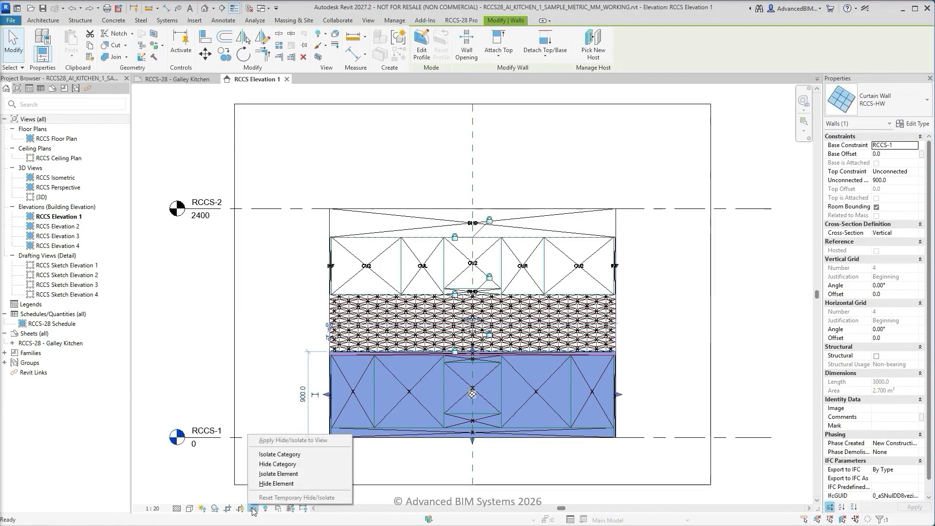
{"action": "left_click", "coordinate": [267, 475]}
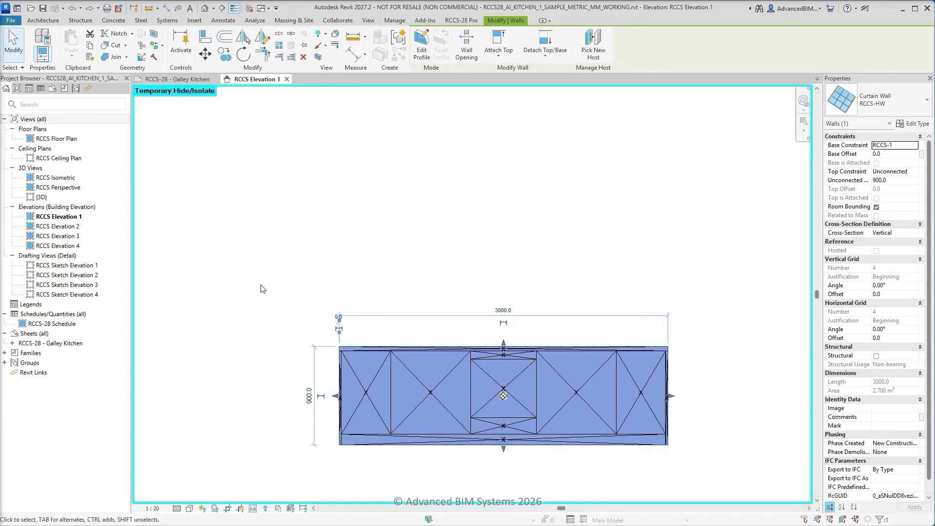
{"action": "key", "text": "Escape"}
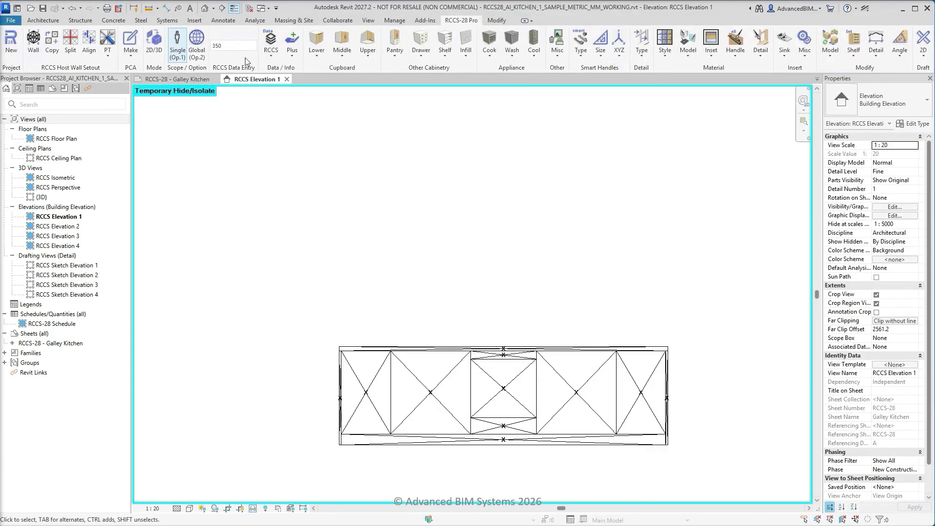
Set the RCCS data entry value to 600 and assign a benchtop (BNT) to the full-width strip along the lower wall's top
{"action": "left_click", "coordinate": [243, 45]}
{"action": "left_click", "coordinate": [445, 49]}
{"action": "left_click", "coordinate": [466, 73]}
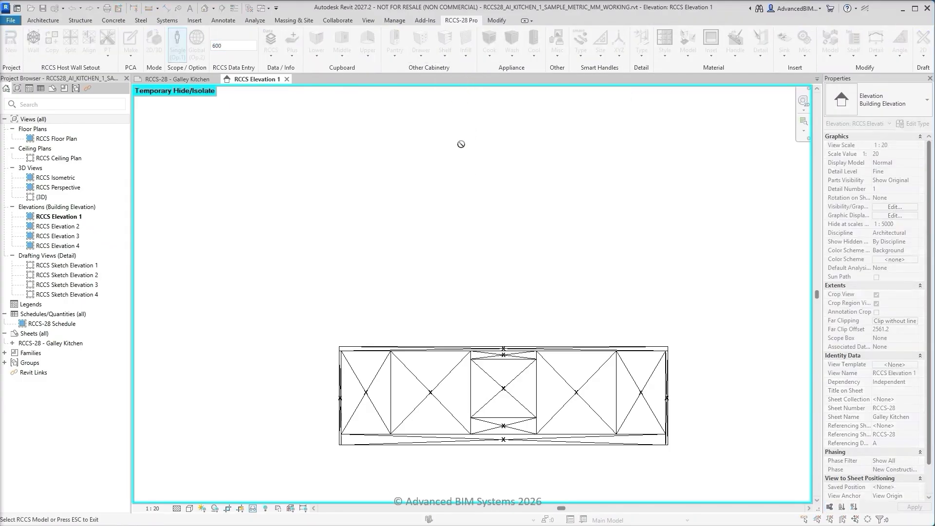
{"action": "scroll", "coordinate": [522, 365], "scroll_direction": "up", "scroll_amount": 3}
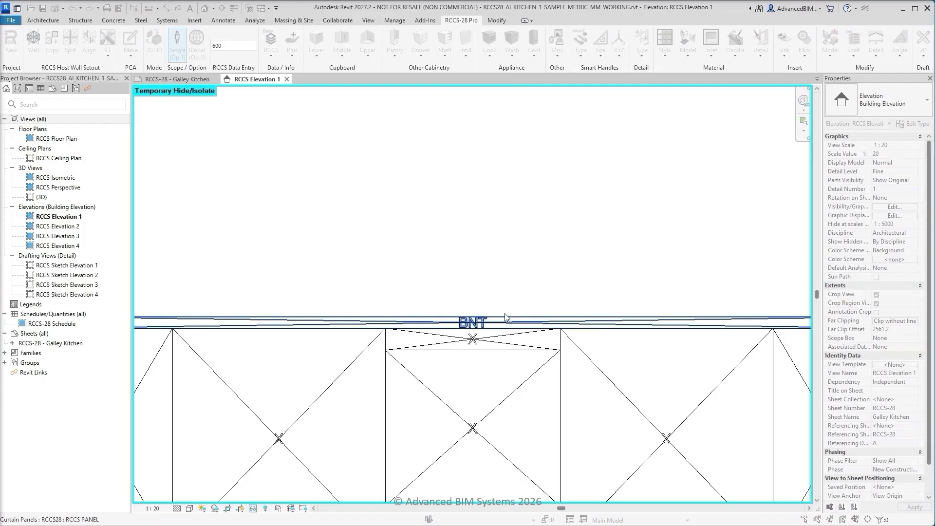
{"action": "scroll", "coordinate": [506, 317], "scroll_direction": "down", "scroll_amount": 3}
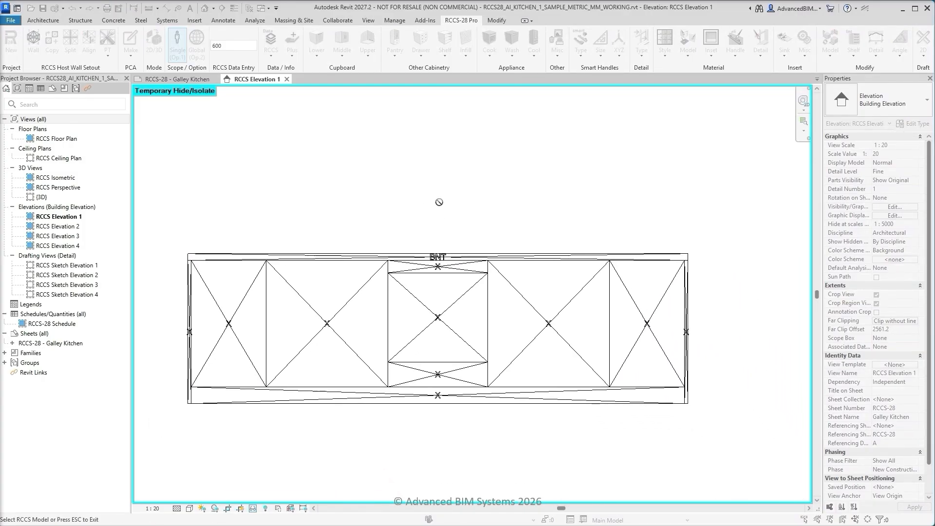
{"action": "key", "text": "Escape"}
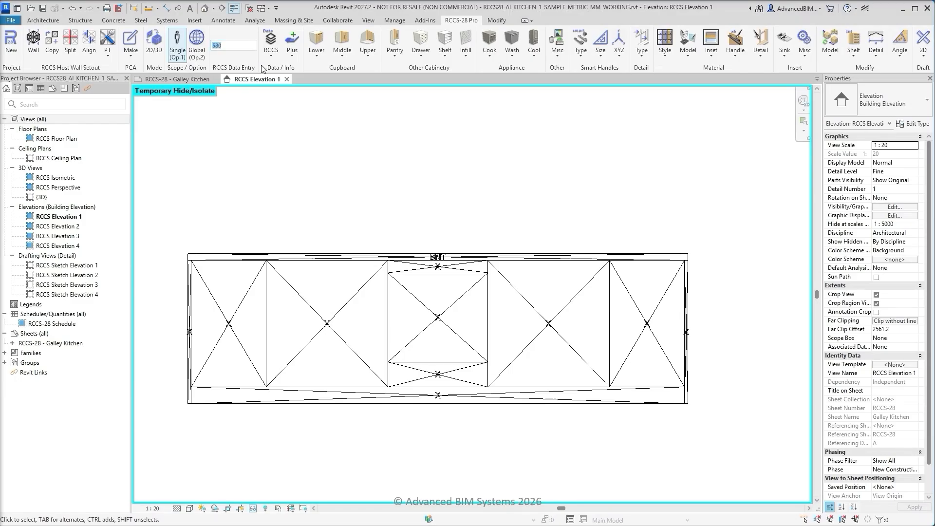
Set the RCCS data entry value to 580 and assign Panel infills to the narrow end panels of the lower cabinet wall
{"action": "left_click", "coordinate": [466, 54]}
{"action": "left_click", "coordinate": [477, 73]}
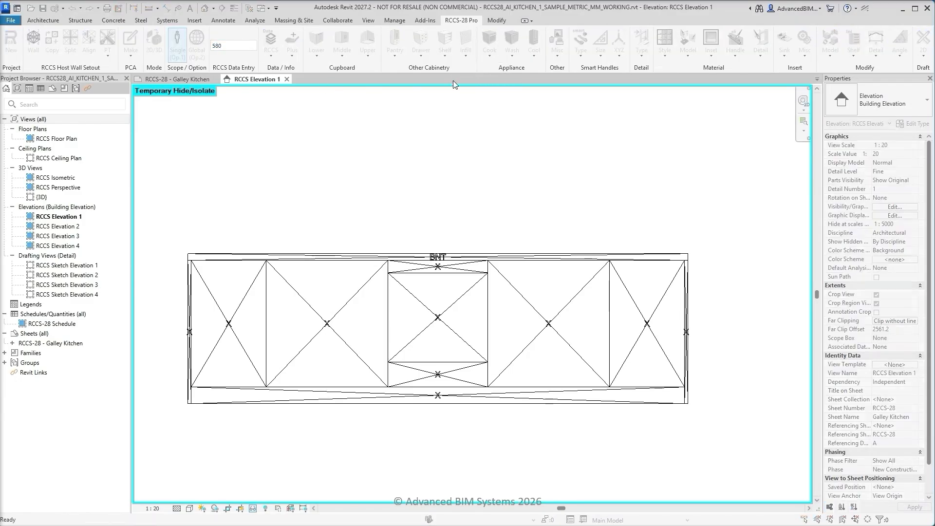
{"action": "left_click", "coordinate": [188, 274]}
{"action": "left_click", "coordinate": [687, 285]}
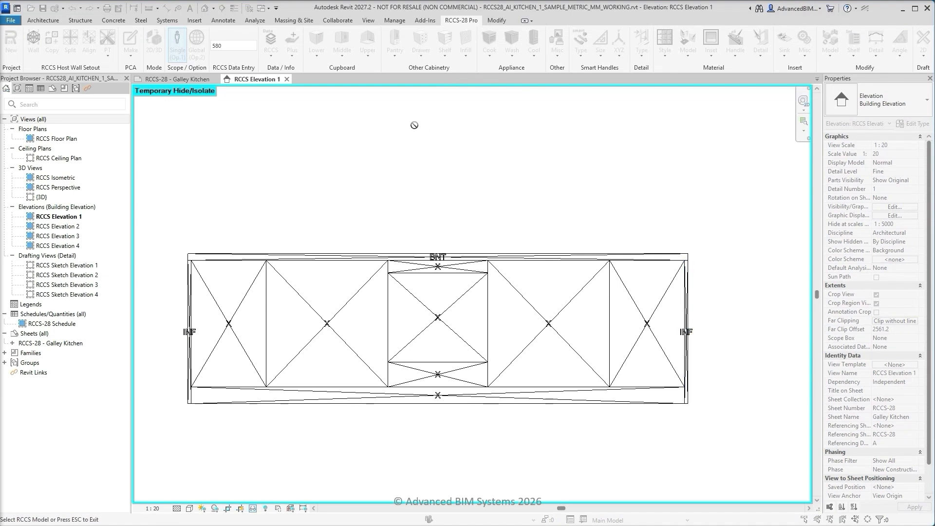
{"action": "key", "text": "Escape"}
Assign a lower Hinge Left cupboard to the leftmost lower cabinet panel and a Hinge Right cupboard to the rightmost one
{"action": "left_click", "coordinate": [317, 52]}
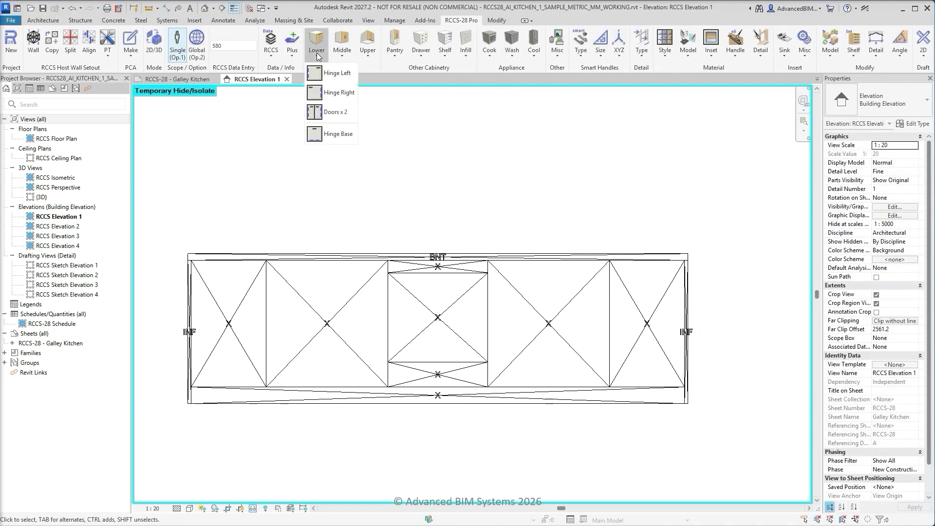
{"action": "left_click", "coordinate": [325, 98]}
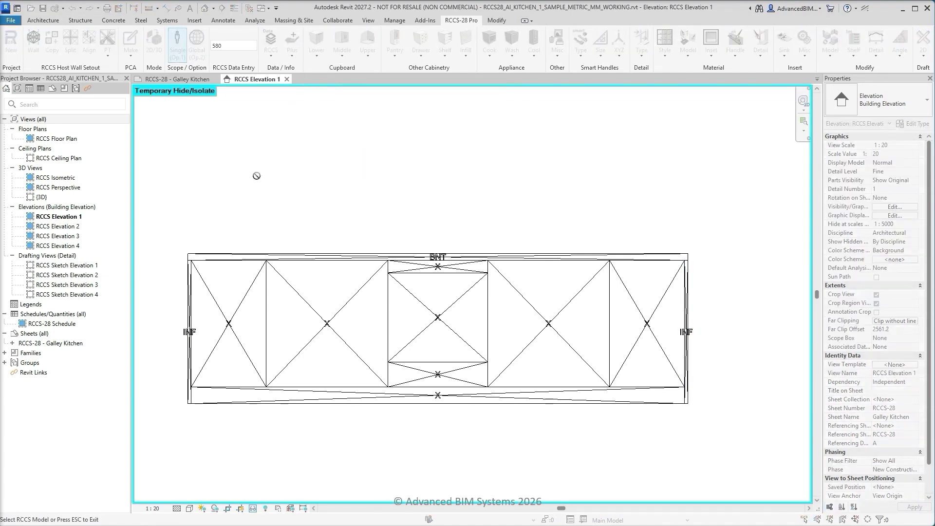
{"action": "left_click", "coordinate": [248, 288]}
{"action": "key", "text": "Escape"}
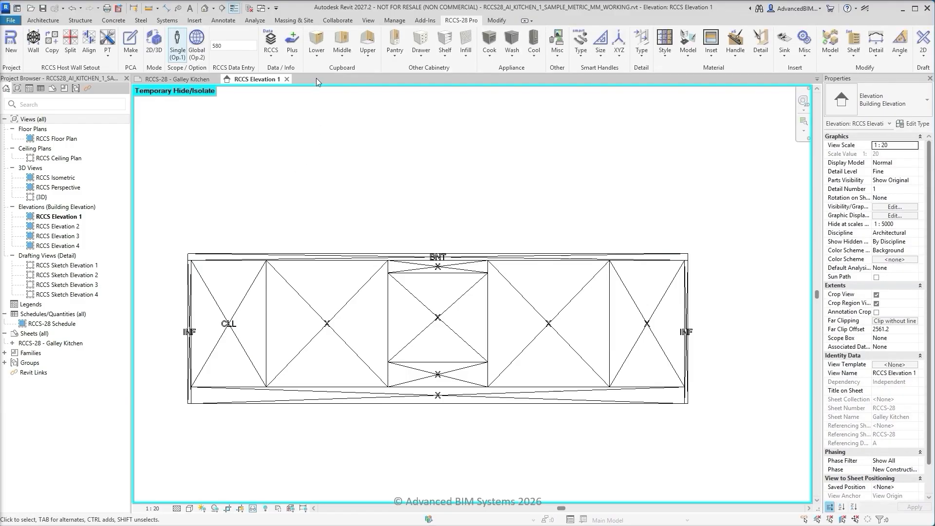
{"action": "left_click", "coordinate": [317, 52]}
{"action": "left_click", "coordinate": [340, 92]}
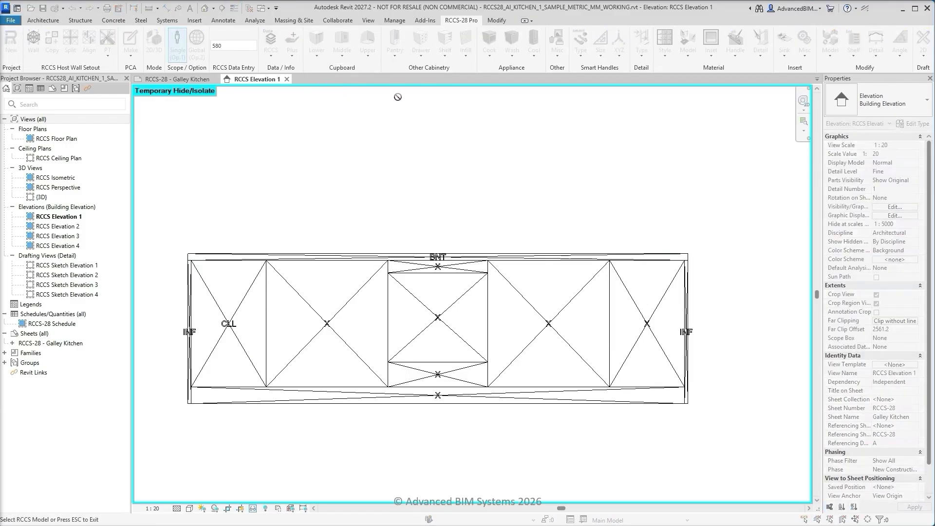
{"action": "left_click", "coordinate": [634, 302]}
{"action": "key", "text": "Escape"}
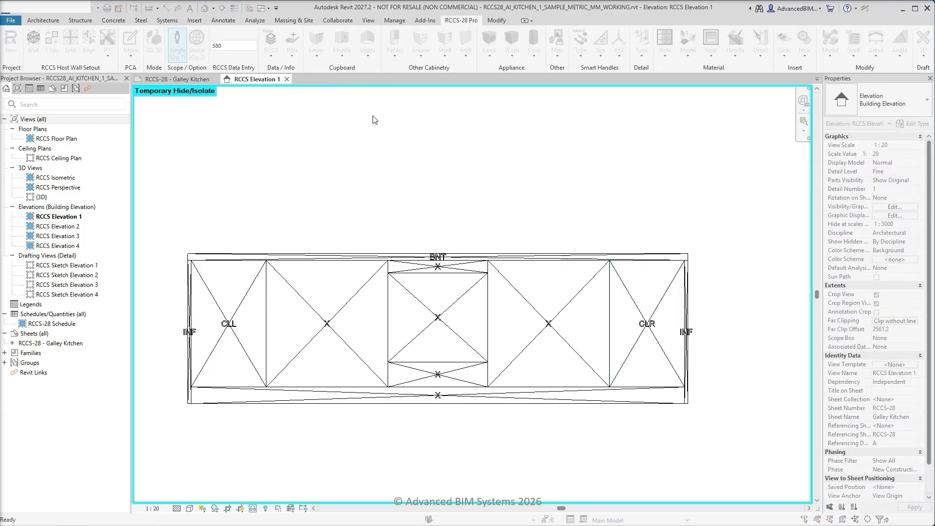
Assign the lower cupboard type Doors x 2 to the two wide panels flanking the central oven bay
{"action": "left_click", "coordinate": [316, 53]}
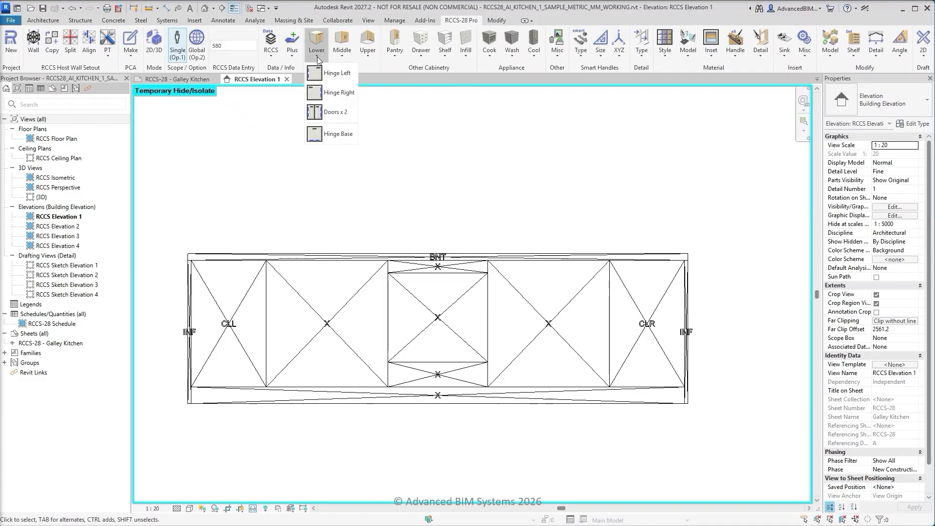
{"action": "left_click", "coordinate": [326, 113]}
{"action": "left_click", "coordinate": [349, 293]}
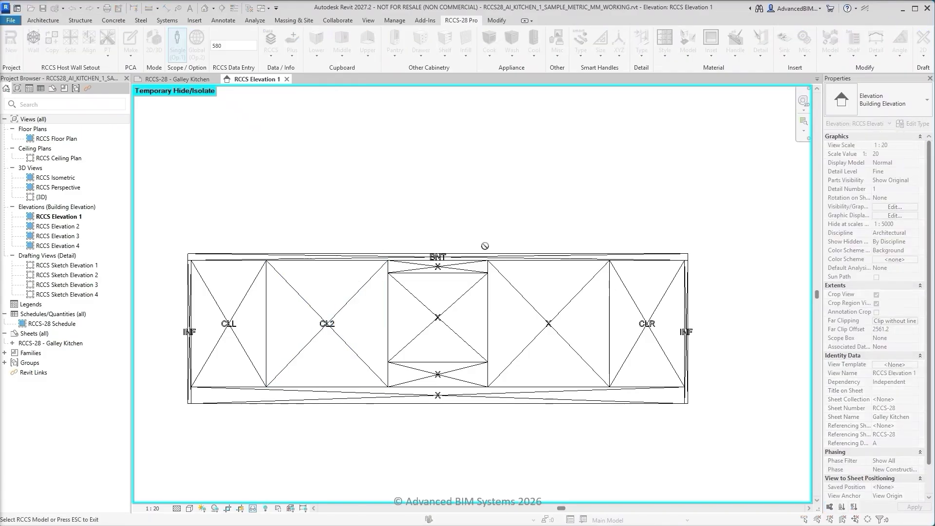
{"action": "left_click", "coordinate": [505, 281]}
{"action": "key", "text": "Escape"}
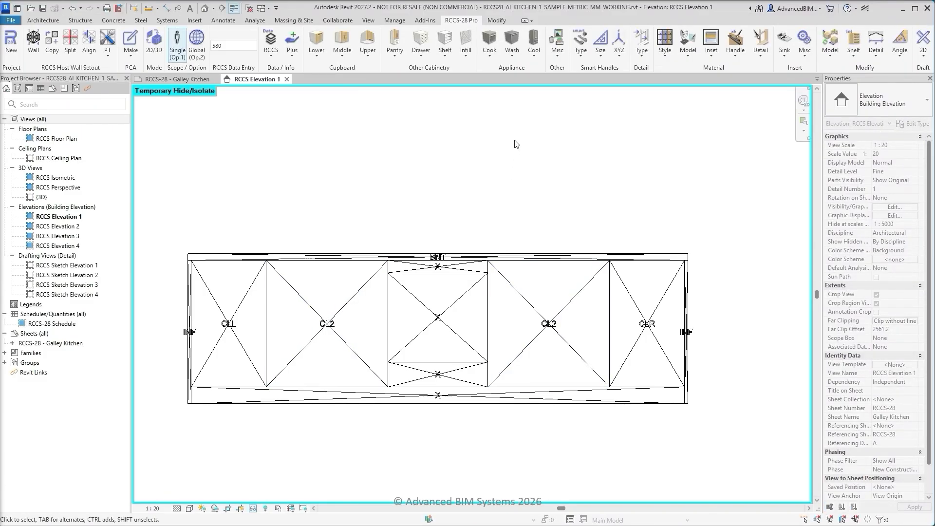
Assign Oven Controls to the shallow panel under the benchtop and an Oven Base to the central panel below it
{"action": "left_click", "coordinate": [490, 53]}
{"action": "left_click", "coordinate": [502, 155]}
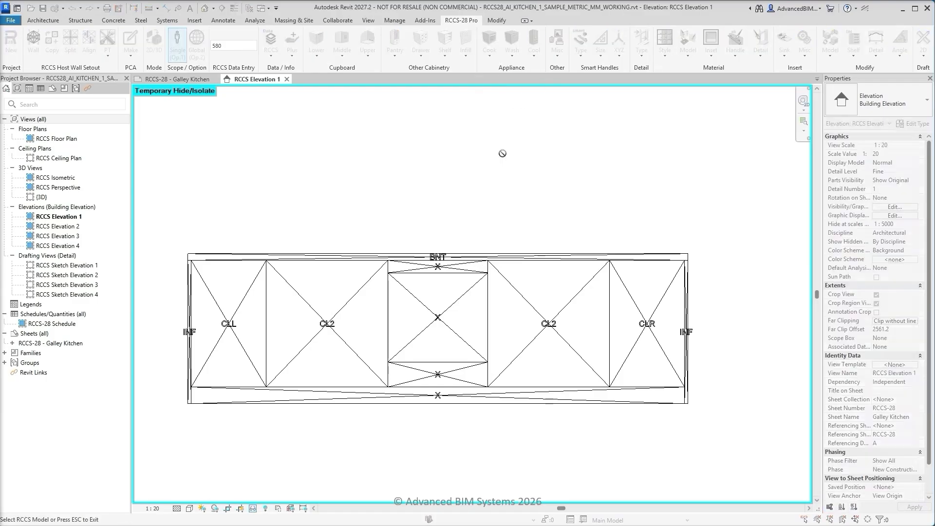
{"action": "left_click", "coordinate": [458, 269]}
{"action": "key", "text": "Escape"}
{"action": "left_click", "coordinate": [490, 52]}
{"action": "left_click", "coordinate": [490, 87]}
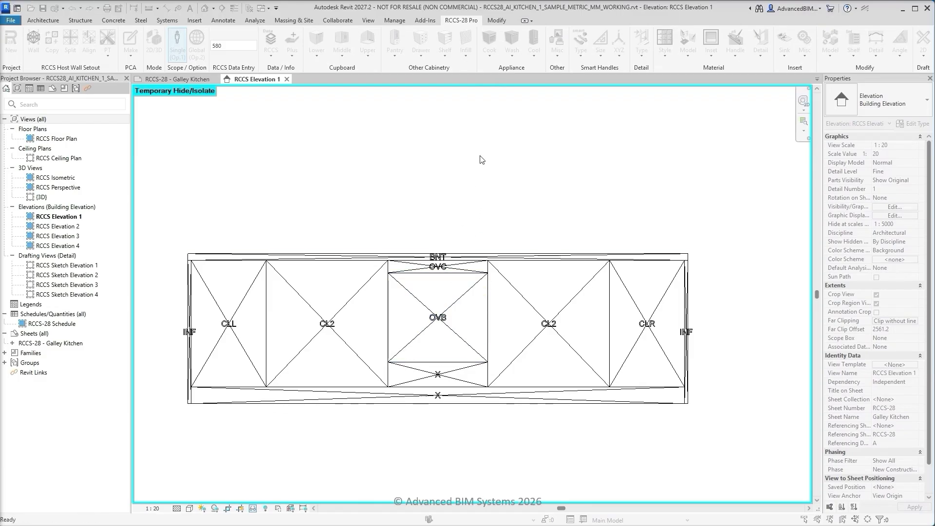
Assign a Warmer to the panel below the oven base and a Kickboard to the bottom panel, using 550 as the kickboard's data entry value
{"action": "left_click", "coordinate": [490, 58]}
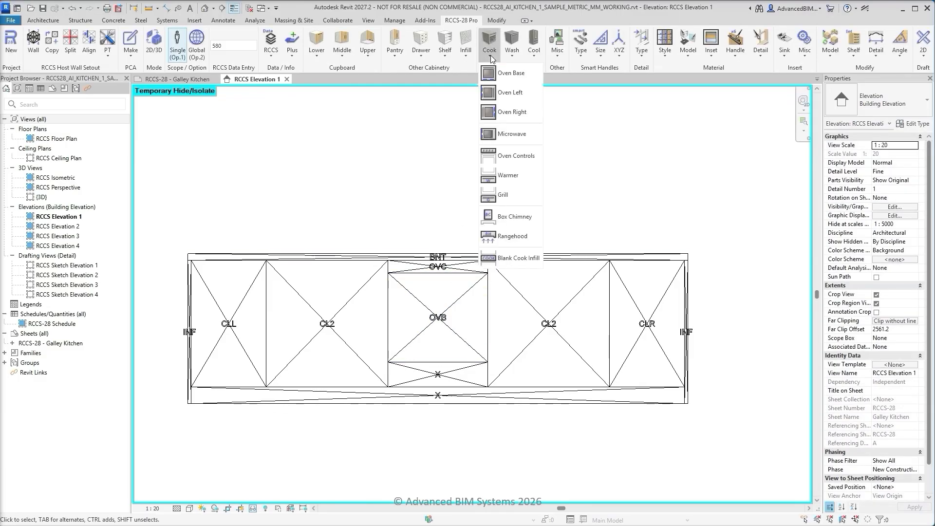
{"action": "left_click", "coordinate": [502, 175]}
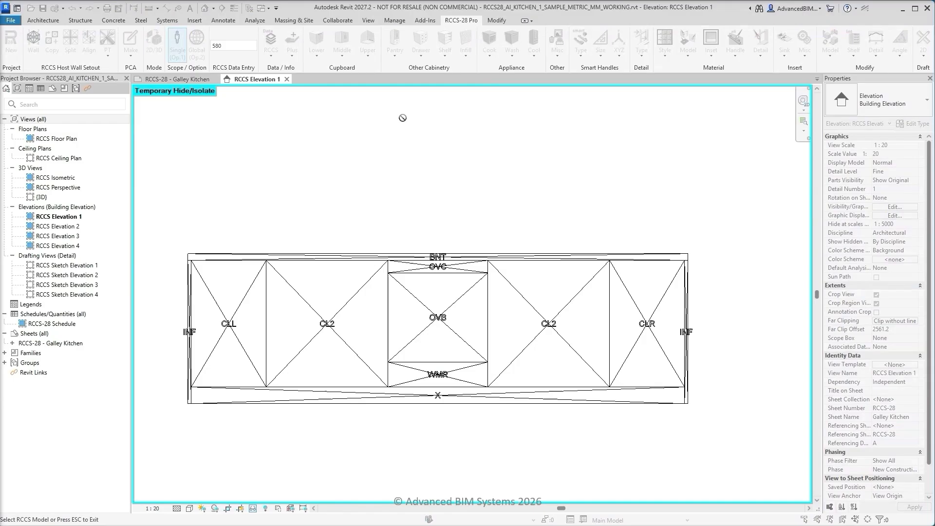
{"action": "key", "text": "Escape"}
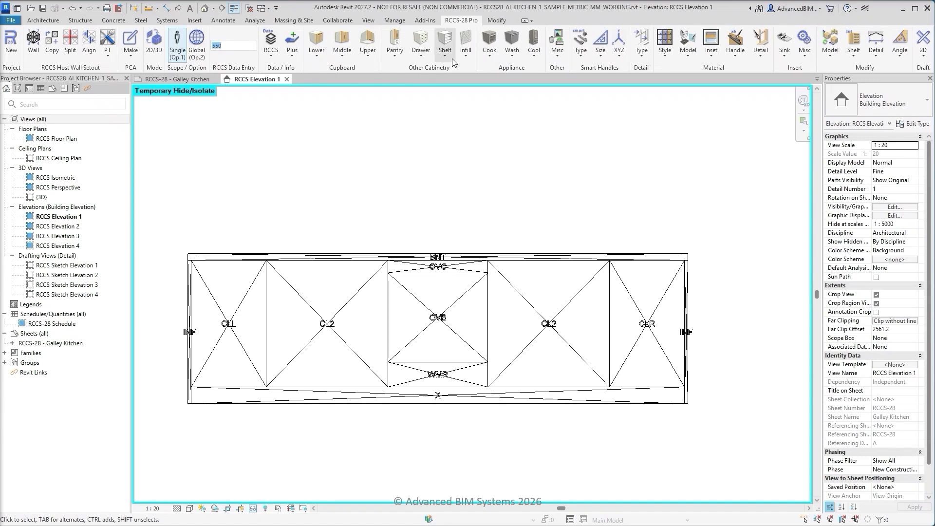
{"action": "left_click", "coordinate": [467, 54]}
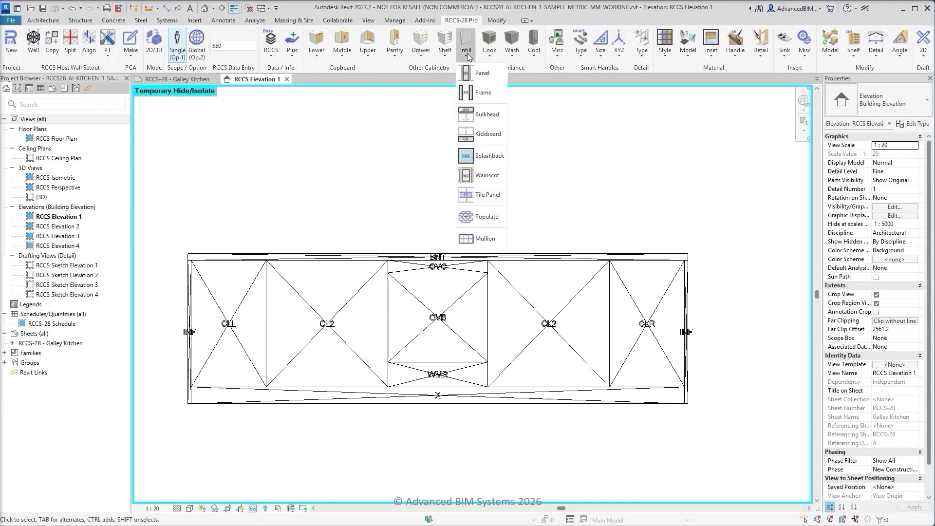
{"action": "left_click", "coordinate": [482, 133]}
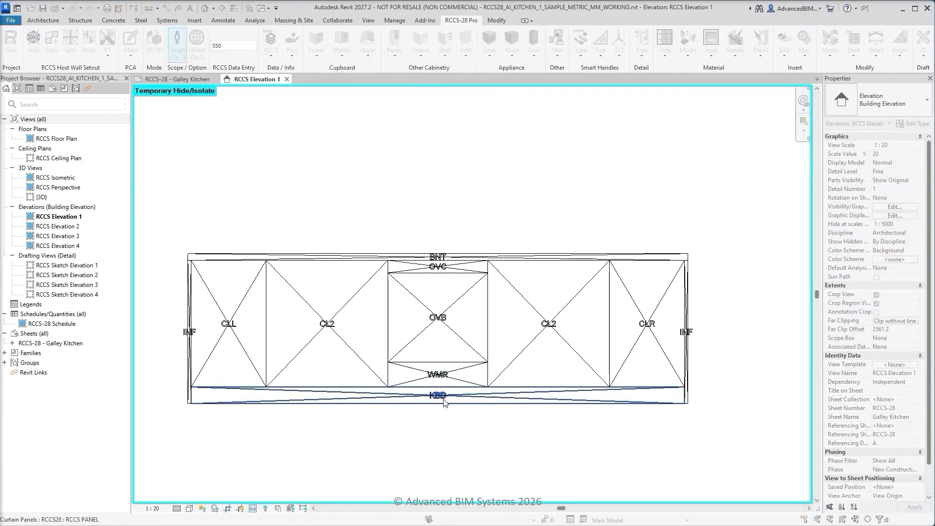
{"action": "key", "text": "Escape"}
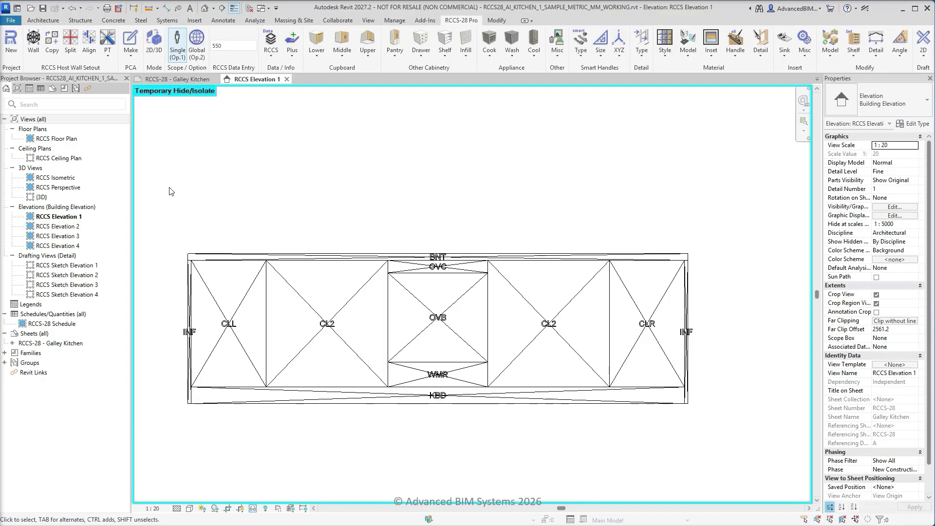
Reset the temporary isolation in Elevation 1 and isolate the tile-gridded host wall between the upper and lower cabinets
{"action": "middle_click", "coordinate": [168, 189]}
{"action": "middle_click", "coordinate": [168, 189]}
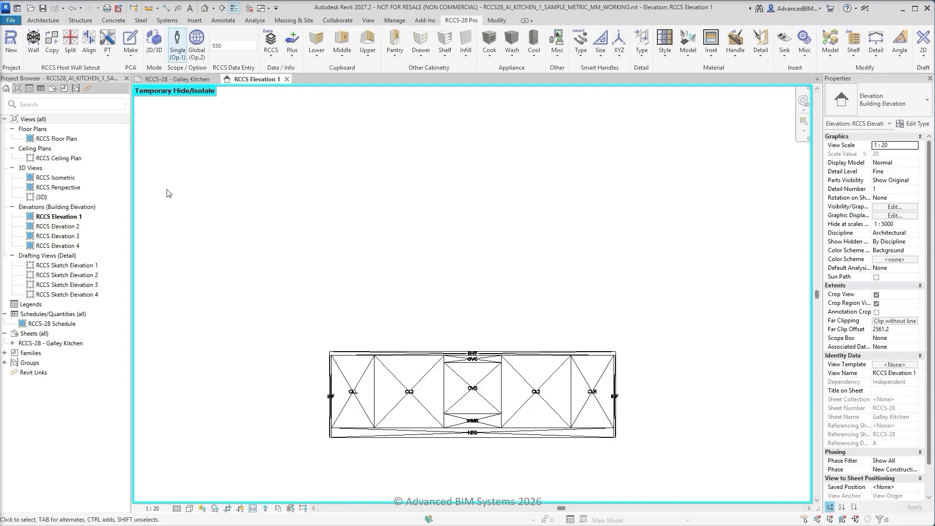
{"action": "left_click", "coordinate": [252, 508]}
{"action": "left_click", "coordinate": [263, 486]}
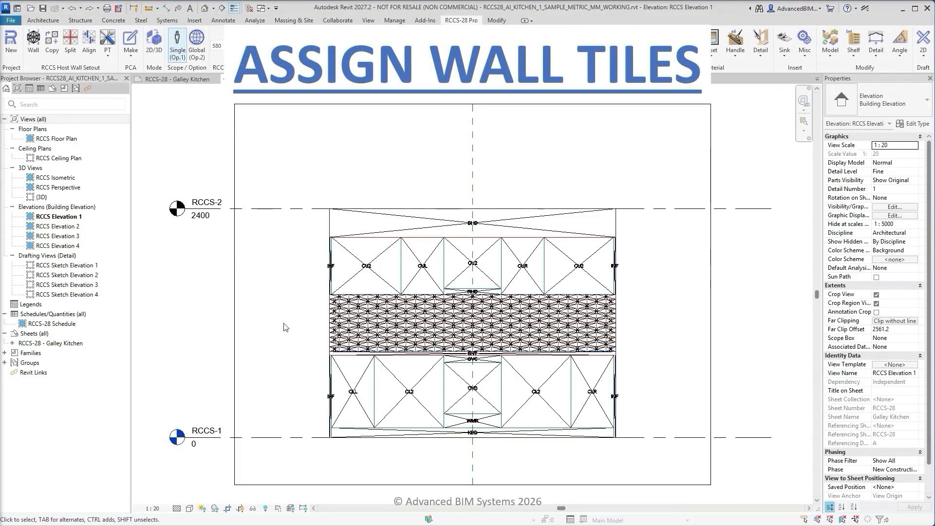
{"action": "left_click", "coordinate": [336, 321]}
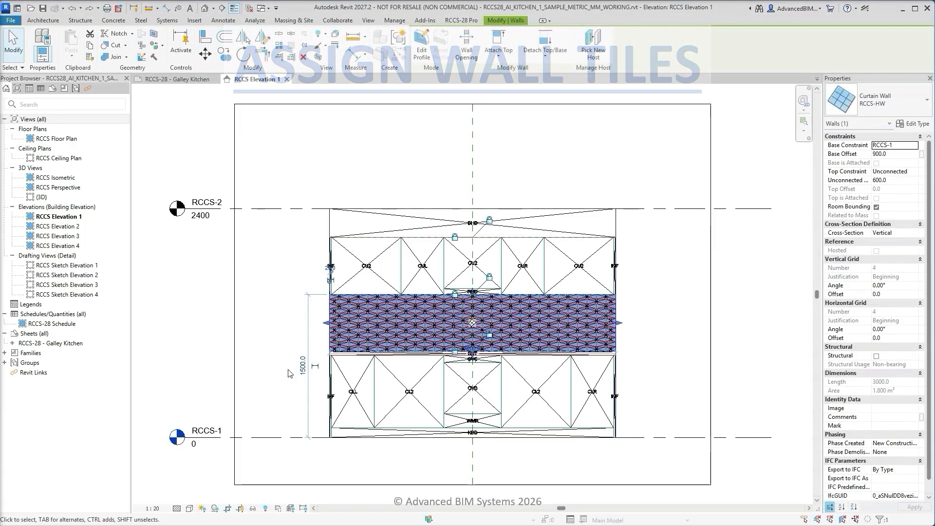
{"action": "left_click", "coordinate": [253, 509]}
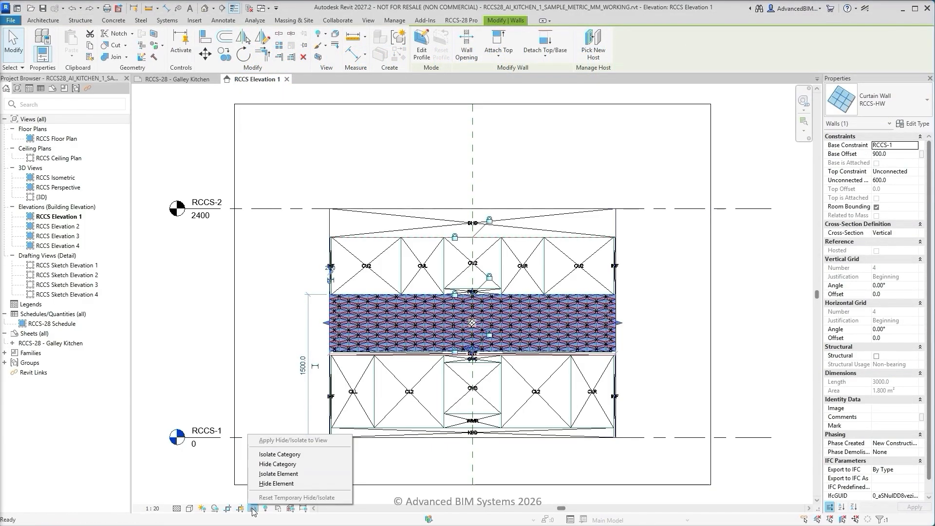
{"action": "left_click", "coordinate": [274, 474]}
{"action": "left_click", "coordinate": [413, 409]}
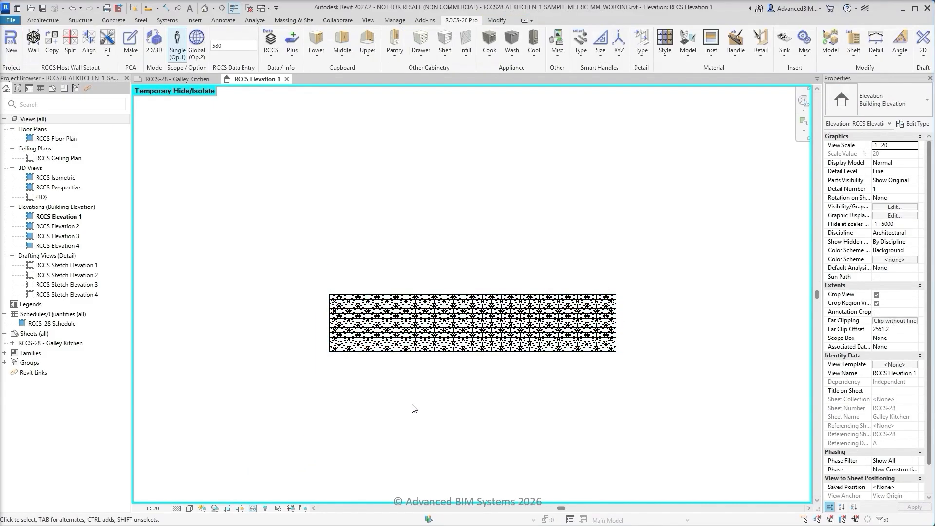
Set the data entry value to 6, populate the isolated wall with tile panels, and restore the full elevation
{"action": "scroll", "coordinate": [436, 378], "scroll_direction": "up", "scroll_amount": 4}
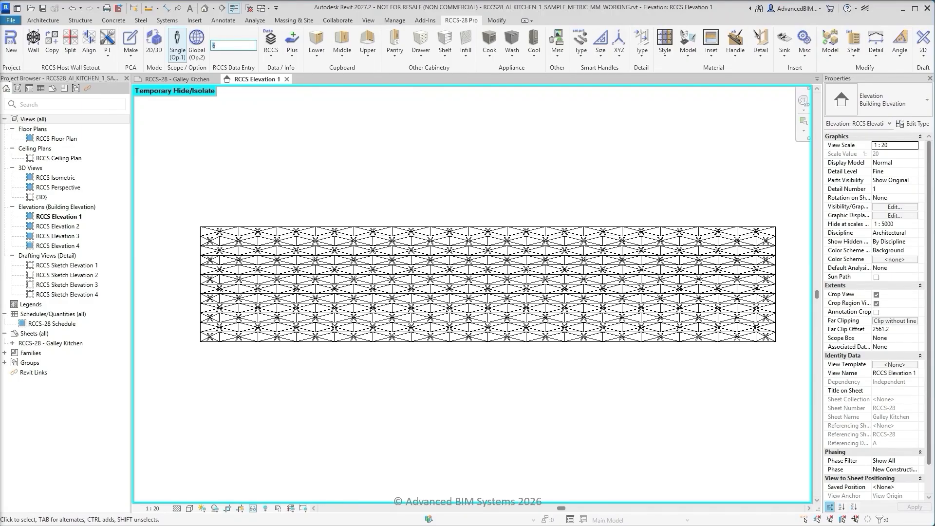
{"action": "left_click", "coordinate": [465, 60]}
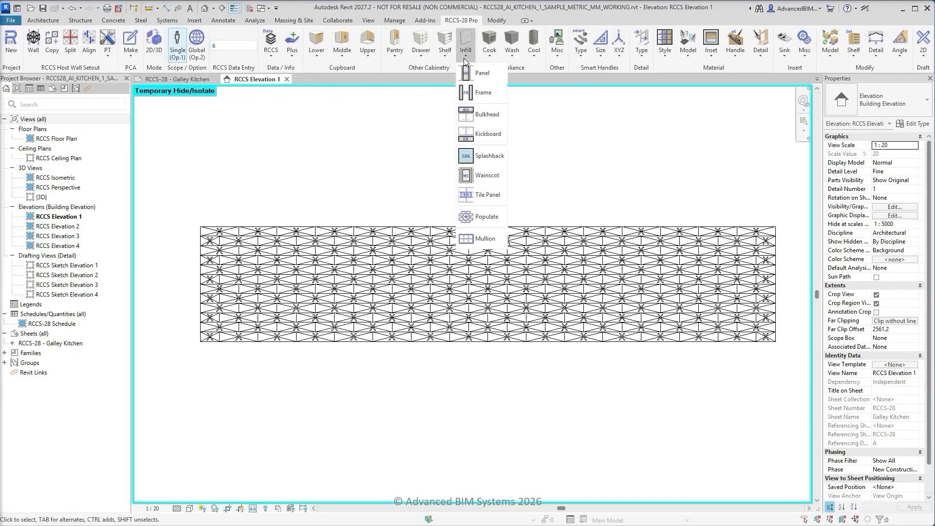
{"action": "left_click", "coordinate": [488, 216]}
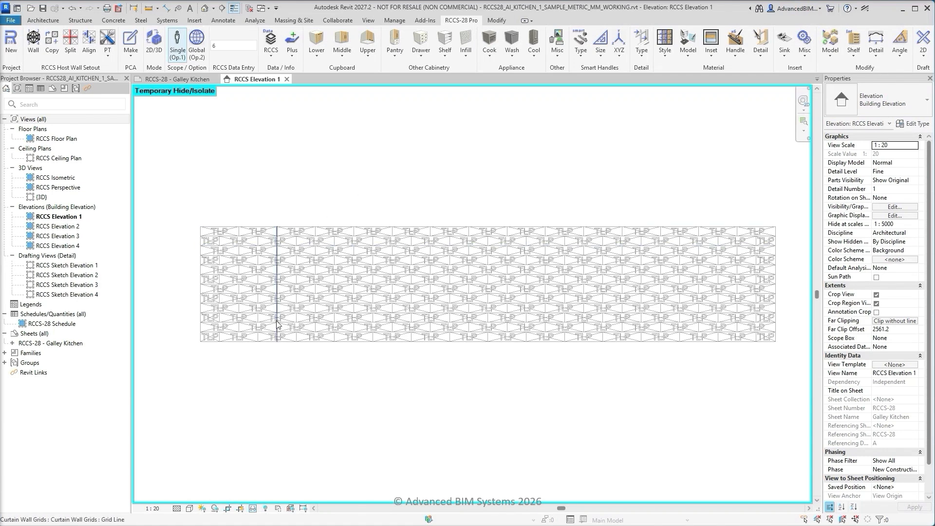
{"action": "left_click", "coordinate": [253, 508]}
{"action": "left_click", "coordinate": [256, 497]}
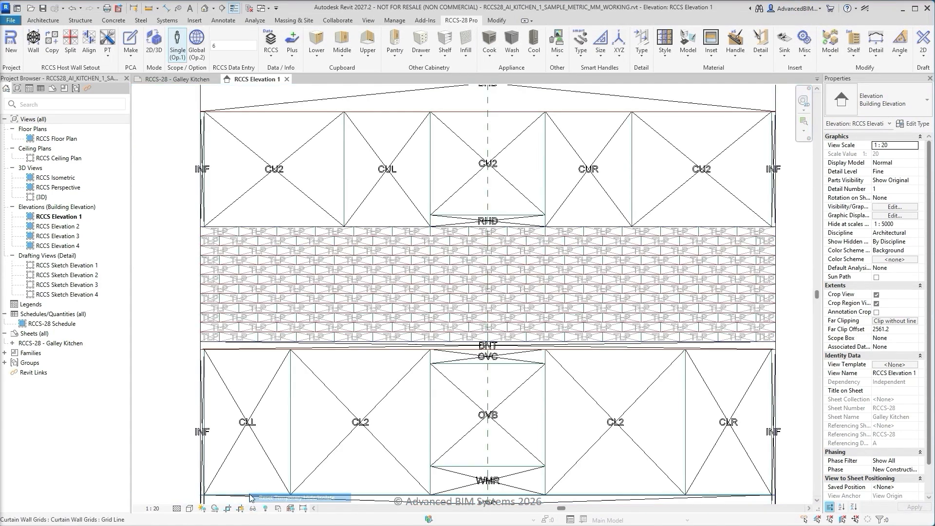
{"action": "key", "text": "z"}
{"action": "key", "text": "f"}
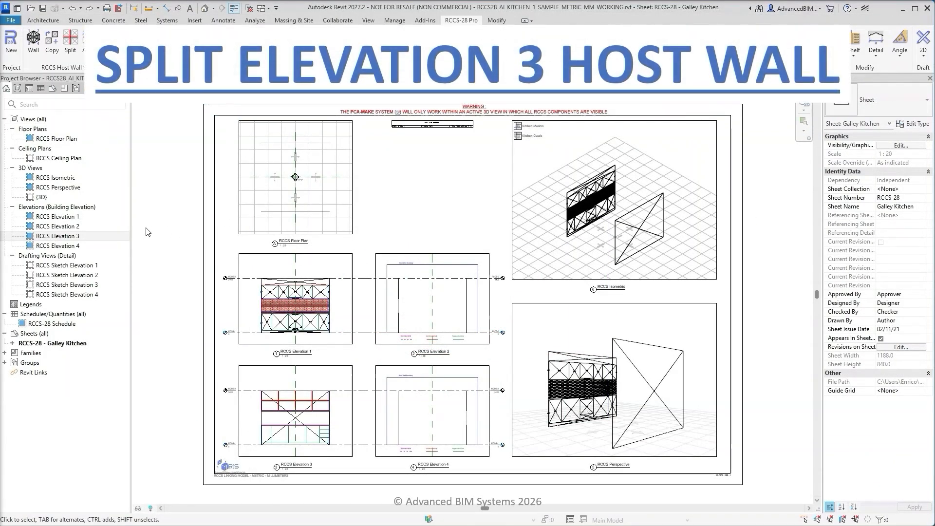
In RCCS Elevation 3, split the host wall at the underside of the upper shelving and at the top of the benchtop
{"action": "double_click", "coordinate": [112, 237]}
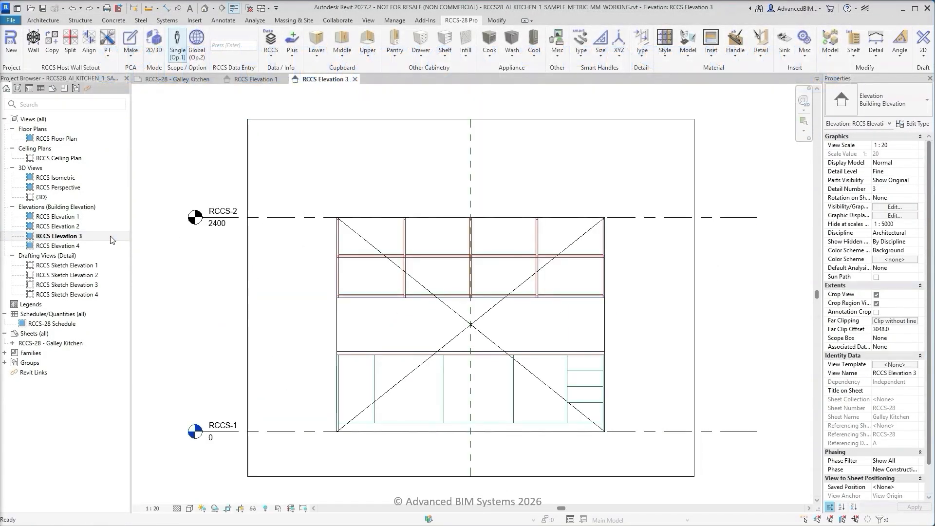
{"action": "left_click", "coordinate": [70, 40]}
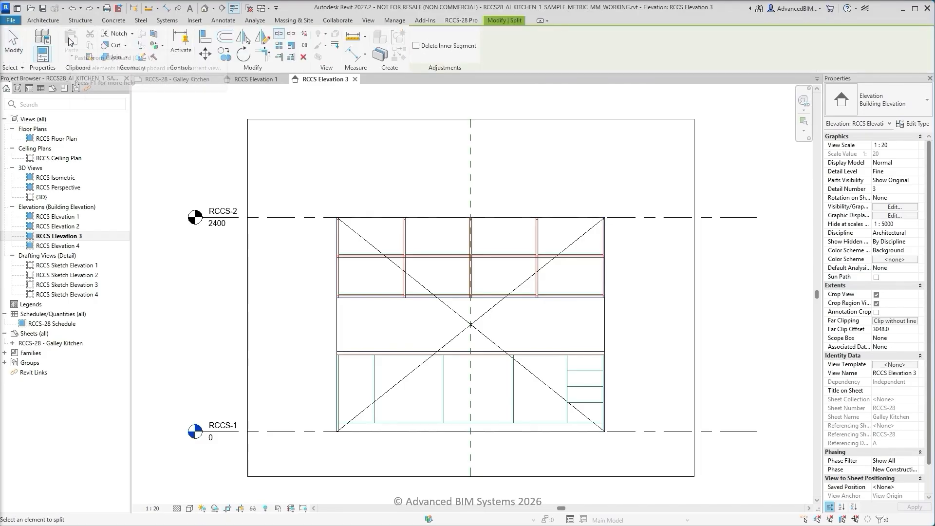
{"action": "scroll", "coordinate": [327, 298], "scroll_direction": "up", "scroll_amount": 5}
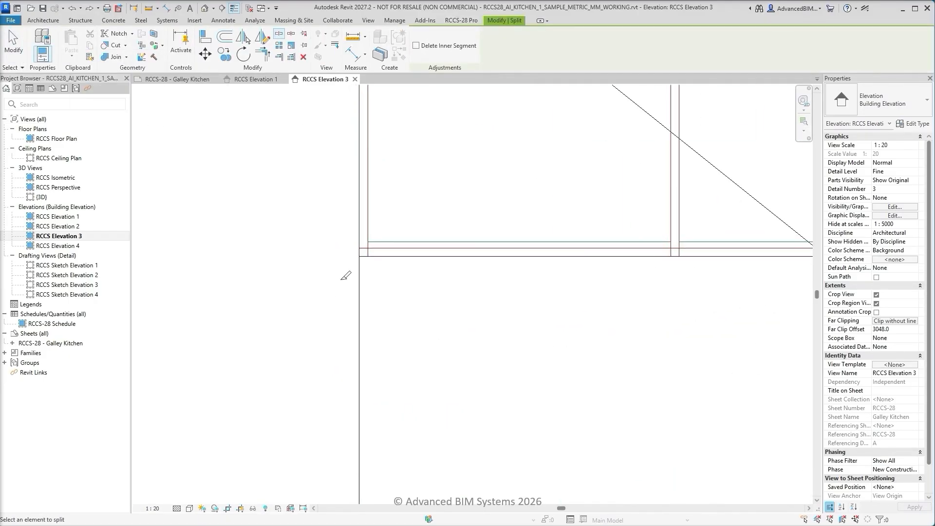
{"action": "left_click", "coordinate": [361, 255]}
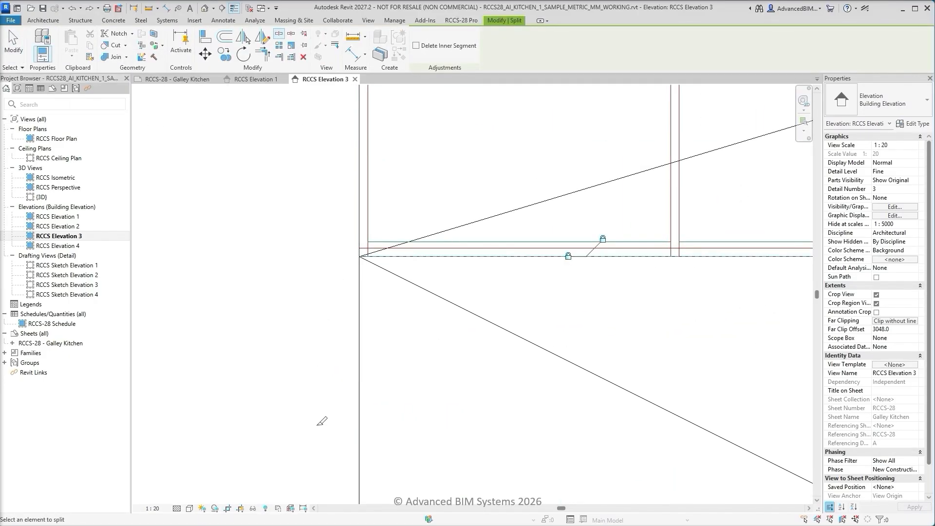
{"action": "middle_click_drag", "start_coordinate": [320, 420], "coordinate": [292, 201]}
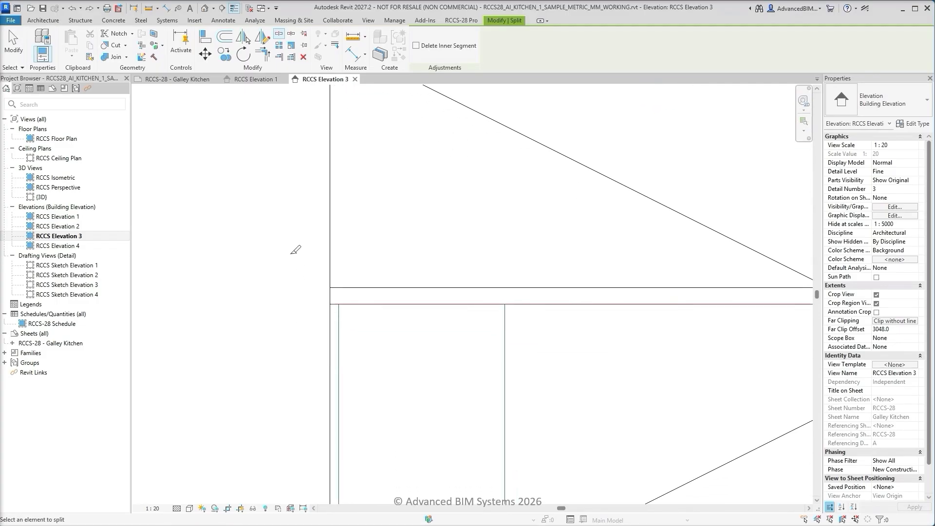
{"action": "left_click", "coordinate": [332, 287]}
{"action": "key", "text": "Escape"}
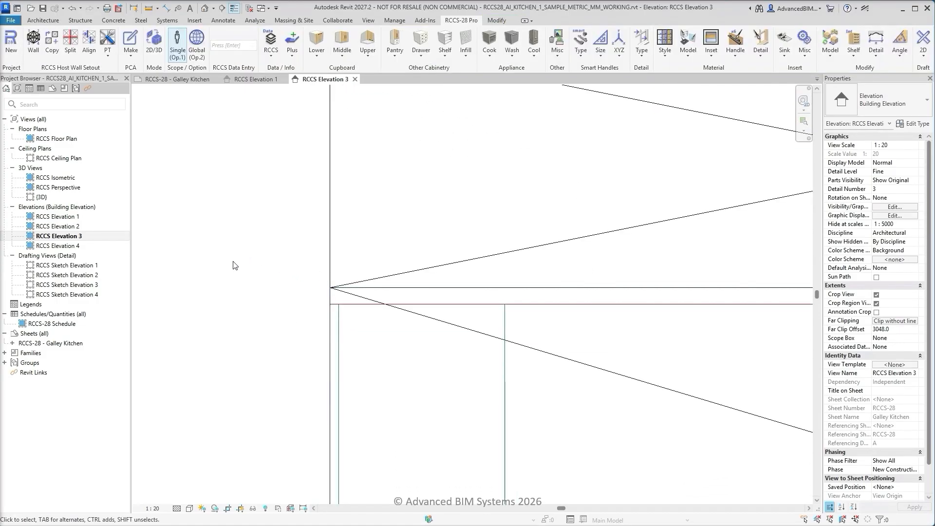
Delete the middle host wall between the upper shelving and the benchtop in Elevation 3
{"action": "middle_click", "coordinate": [227, 263]}
{"action": "middle_click", "coordinate": [227, 263]}
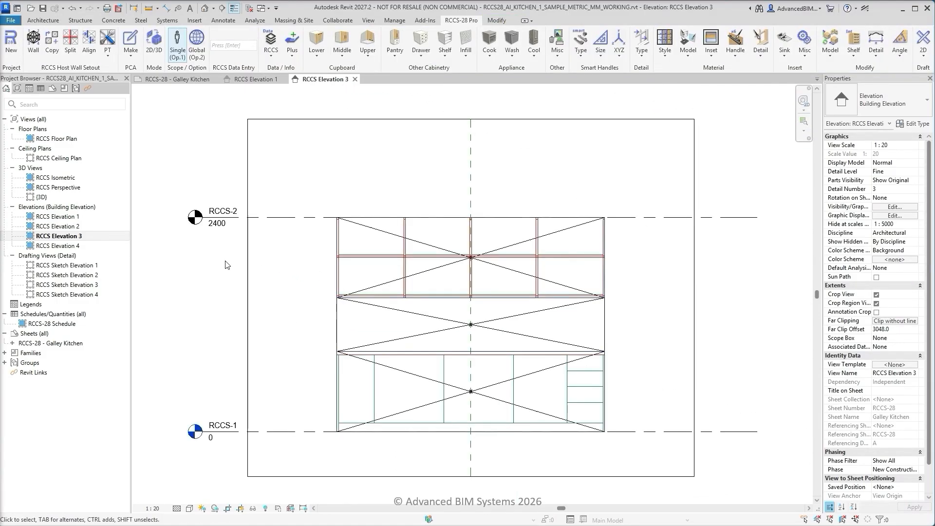
{"action": "left_click", "coordinate": [338, 316]}
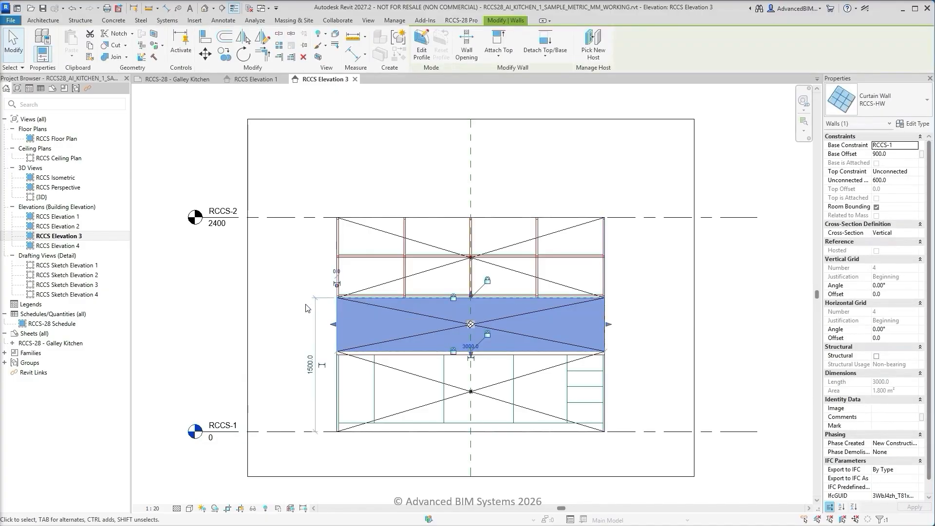
{"action": "left_click", "coordinate": [304, 58]}
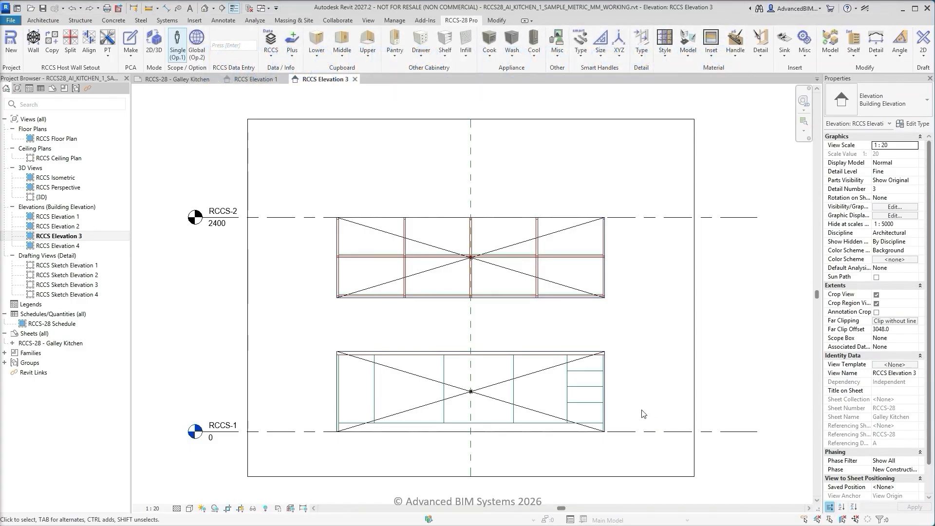
Isolate the lower host wall together with the elevation sketch linework
{"action": "left_click_drag", "start_coordinate": [642, 415], "coordinate": [297, 469]}
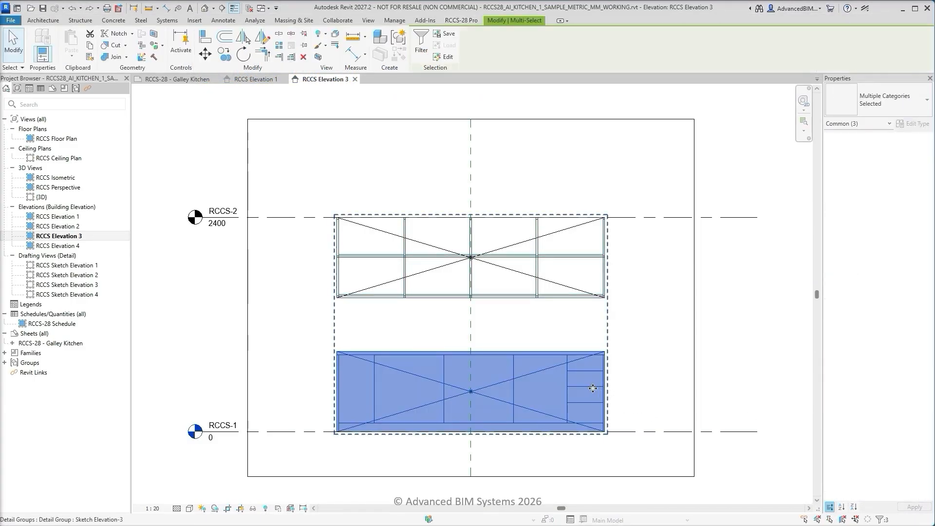
{"action": "left_click", "coordinate": [252, 510]}
{"action": "left_click", "coordinate": [262, 476]}
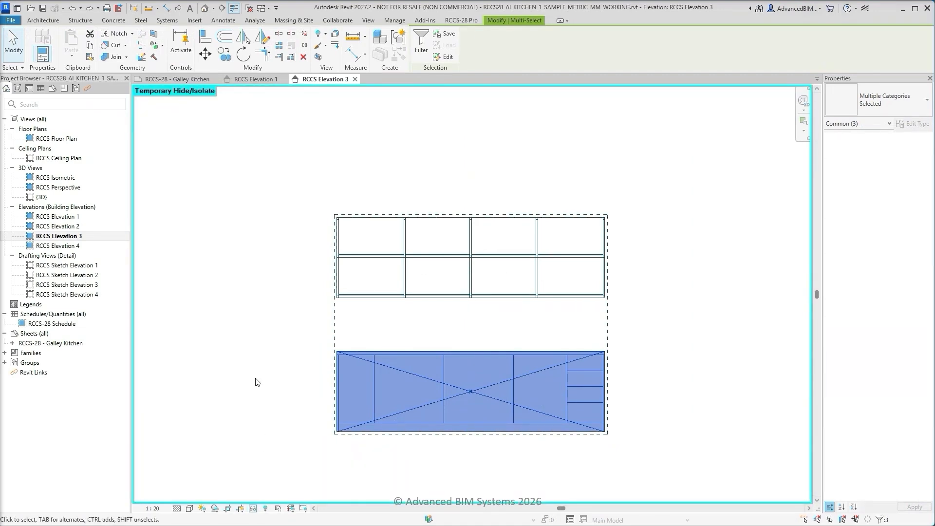
{"action": "key", "text": "Escape"}
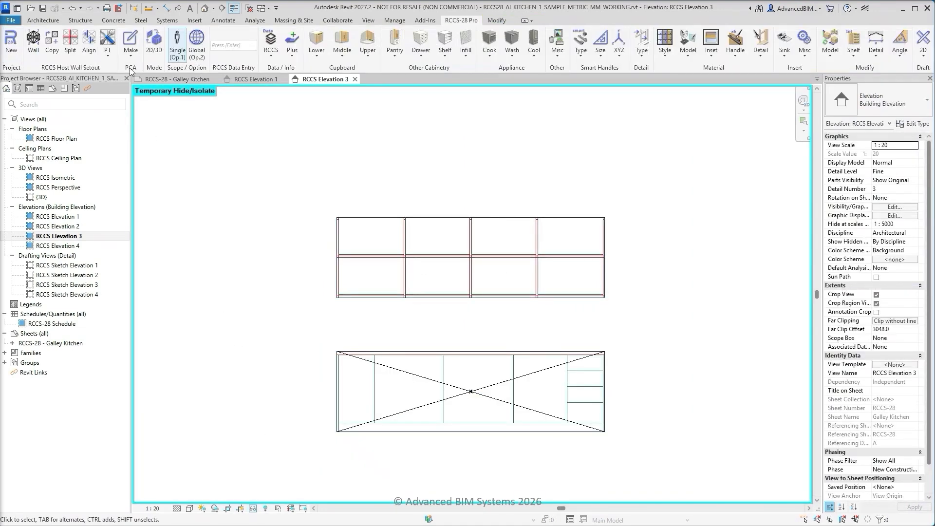
Place a horizontal curtain grid across all segments of the lower host wall at the underside of the benchtop
{"action": "left_click", "coordinate": [109, 51]}
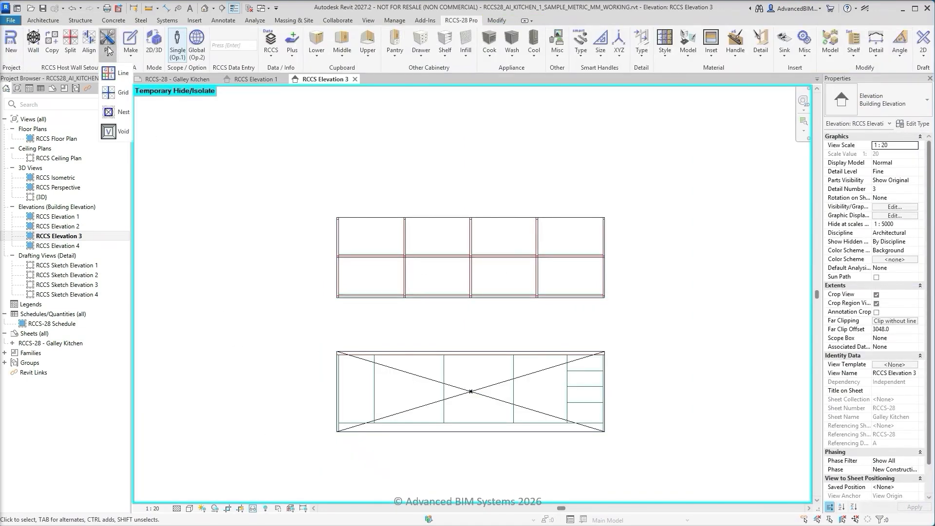
{"action": "left_click", "coordinate": [120, 92]}
{"action": "scroll", "coordinate": [322, 359], "scroll_direction": "up", "scroll_amount": 4}
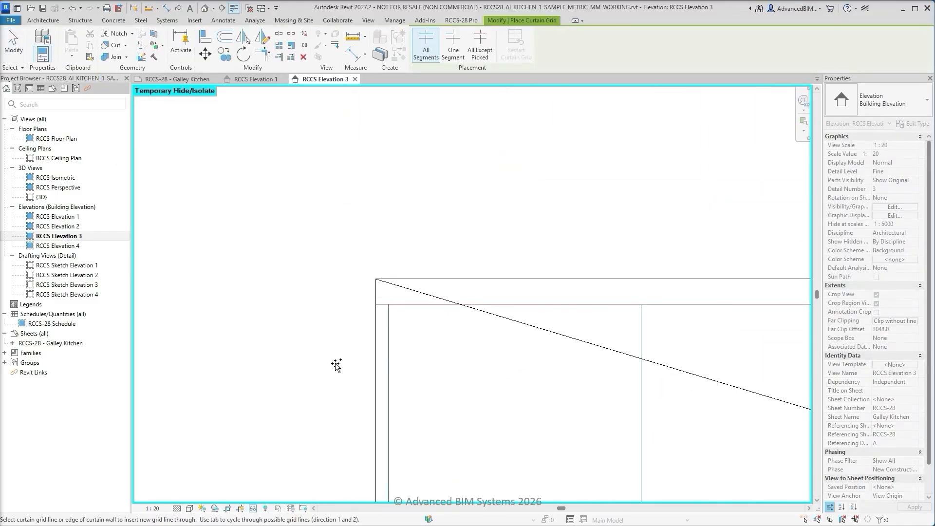
{"action": "left_click", "coordinate": [376, 305]}
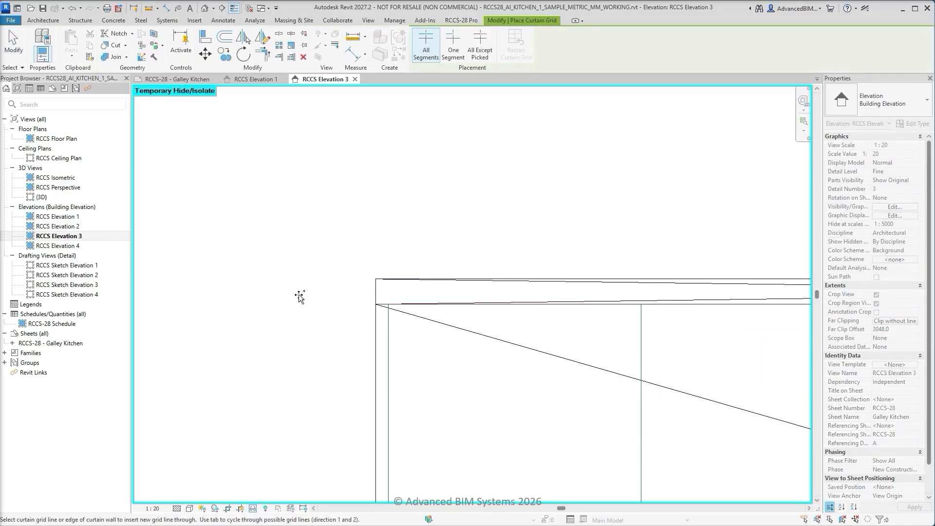
Place a one-segment vertical grid along the left infill line, below the benchtop of the lower host wall
{"action": "left_click", "coordinate": [453, 46]}
{"action": "scroll", "coordinate": [289, 185], "scroll_direction": "down", "scroll_amount": 2}
{"action": "middle_click_drag", "start_coordinate": [276, 379], "coordinate": [249, 275]}
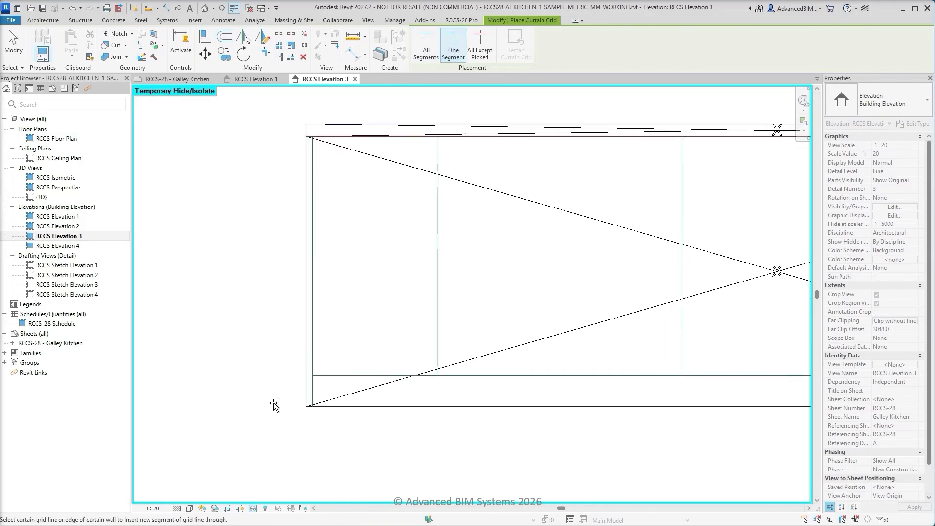
{"action": "scroll", "coordinate": [293, 431], "scroll_direction": "up", "scroll_amount": 3}
{"action": "left_click", "coordinate": [340, 374]}
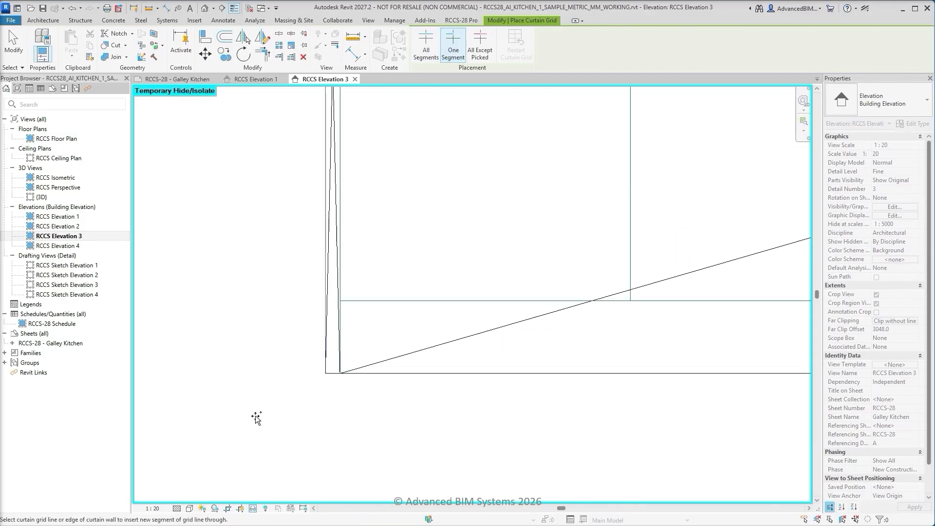
Place one-segment grids along the right infill line and the kickboard's top line of the lower host wall
{"action": "scroll", "coordinate": [257, 417], "scroll_direction": "down", "scroll_amount": 3}
{"action": "middle_click_drag", "start_coordinate": [723, 448], "coordinate": [192, 452]}
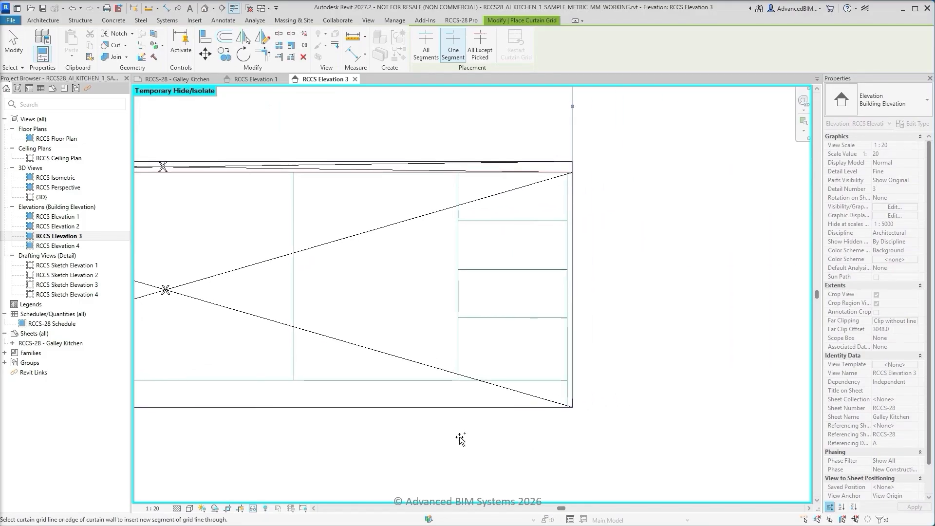
{"action": "scroll", "coordinate": [565, 422], "scroll_direction": "up", "scroll_amount": 2}
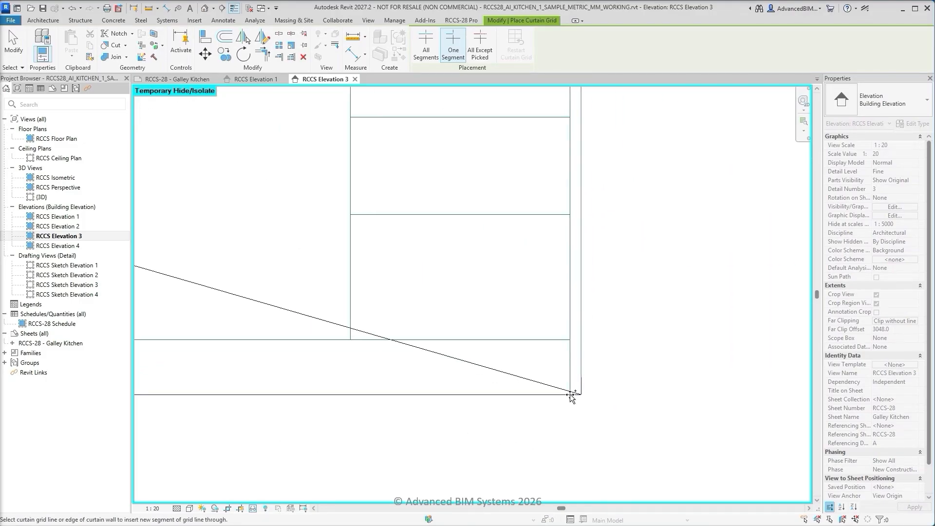
{"action": "scroll", "coordinate": [556, 368], "scroll_direction": "up", "scroll_amount": 1}
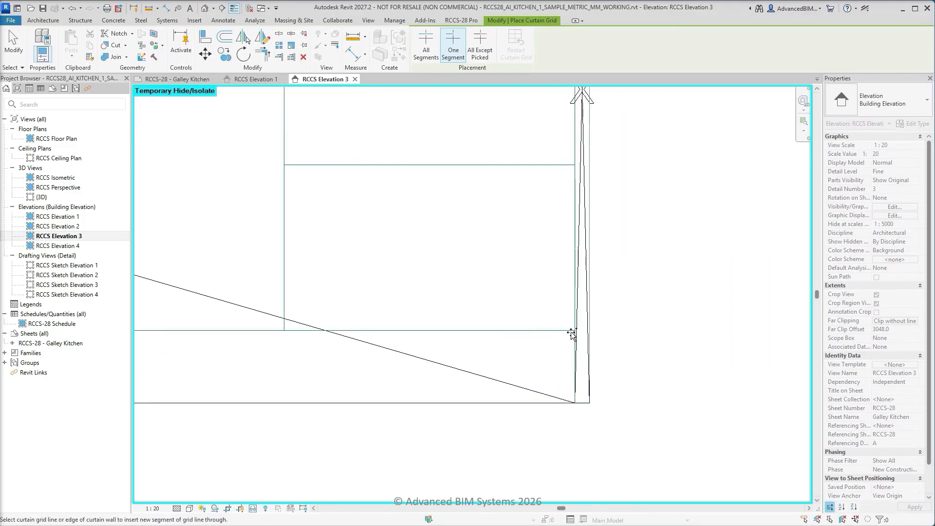
{"action": "middle_click_drag", "start_coordinate": [311, 288], "coordinate": [540, 400]}
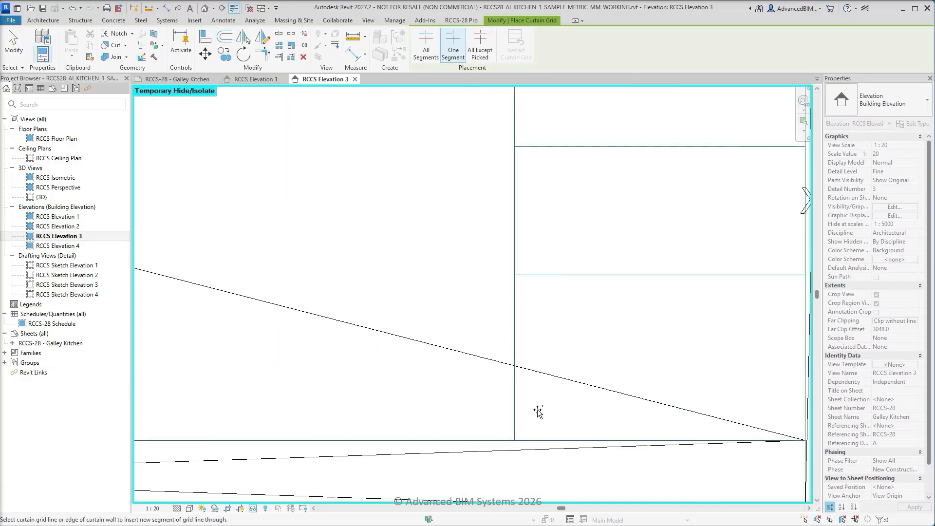
Place one-segment vertical grids along the four cabinet division lines between the benchtop and the kickboard of the lower host wall
{"action": "left_click", "coordinate": [514, 440]}
{"action": "scroll", "coordinate": [514, 440], "scroll_direction": "down", "scroll_amount": 3}
{"action": "middle_click_drag", "start_coordinate": [371, 425], "coordinate": [565, 411]}
{"action": "scroll", "coordinate": [512, 425], "scroll_direction": "up", "scroll_amount": 3}
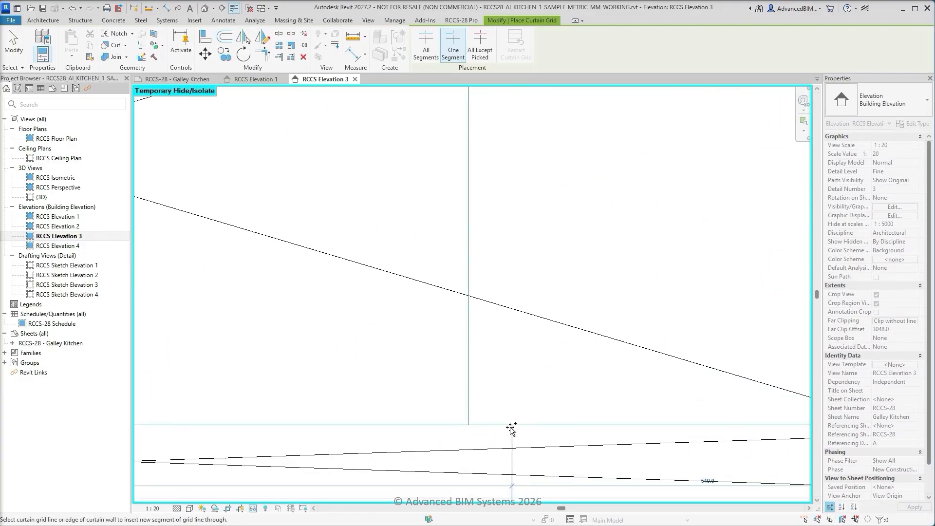
{"action": "left_click", "coordinate": [468, 424]}
{"action": "scroll", "coordinate": [468, 424], "scroll_direction": "down", "scroll_amount": 1}
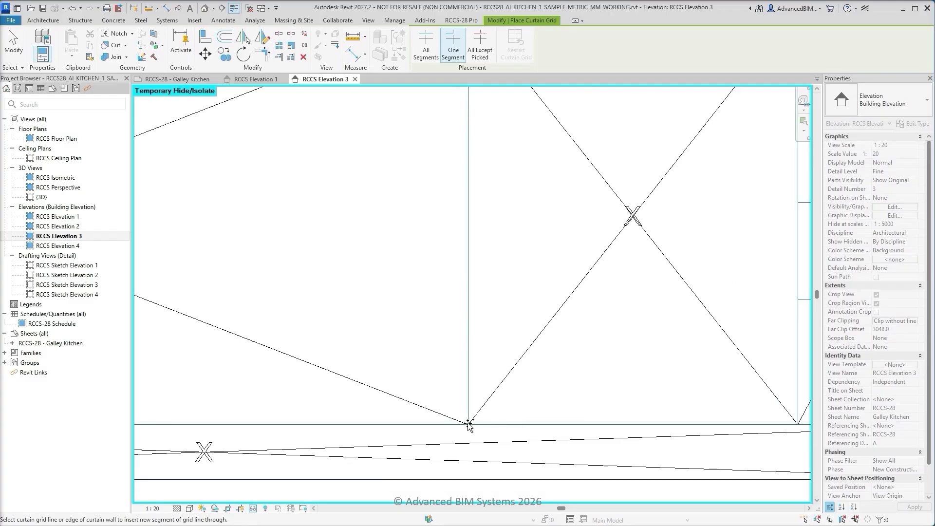
{"action": "middle_click_drag", "start_coordinate": [292, 404], "coordinate": [738, 402]}
{"action": "scroll", "coordinate": [499, 426], "scroll_direction": "up", "scroll_amount": 2}
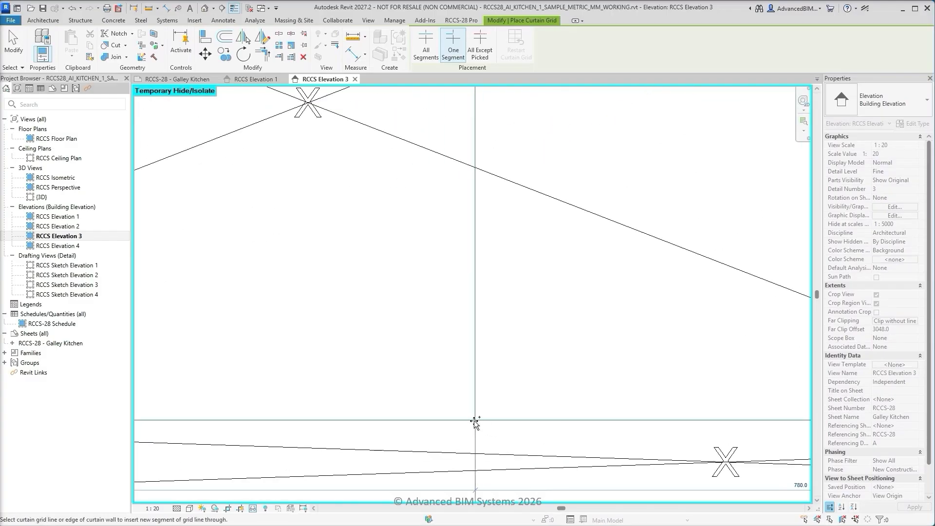
{"action": "left_click", "coordinate": [475, 419]}
{"action": "scroll", "coordinate": [475, 419], "scroll_direction": "down", "scroll_amount": 3}
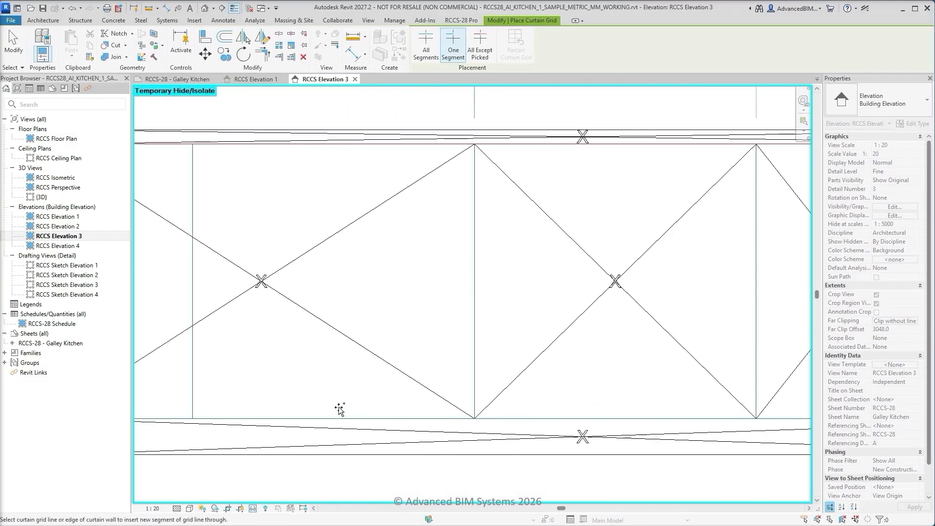
{"action": "middle_click_drag", "start_coordinate": [336, 412], "coordinate": [641, 421]}
{"action": "scroll", "coordinate": [524, 421], "scroll_direction": "up", "scroll_amount": 3}
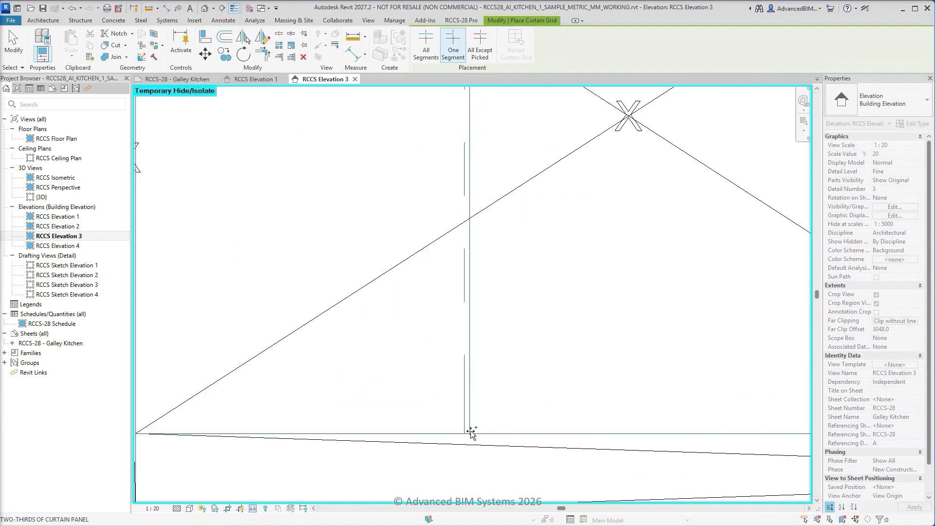
{"action": "scroll", "coordinate": [472, 434], "scroll_direction": "up", "scroll_amount": 3}
{"action": "scroll", "coordinate": [470, 436], "scroll_direction": "down", "scroll_amount": 2}
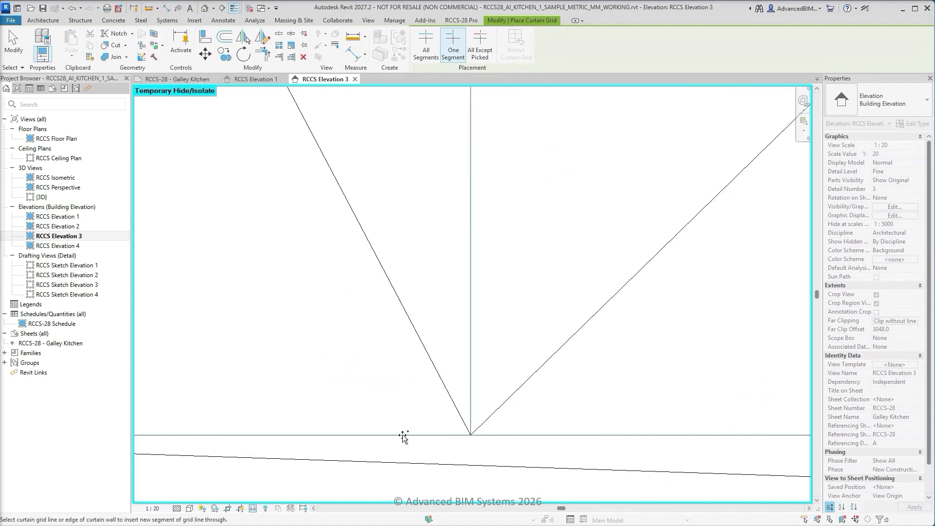
Place a one-segment horizontal grid at the lowest drawer division line of the right-hand drawer stack
{"action": "scroll", "coordinate": [355, 428], "scroll_direction": "down", "scroll_amount": 4}
{"action": "middle_click_drag", "start_coordinate": [696, 408], "coordinate": [217, 453]}
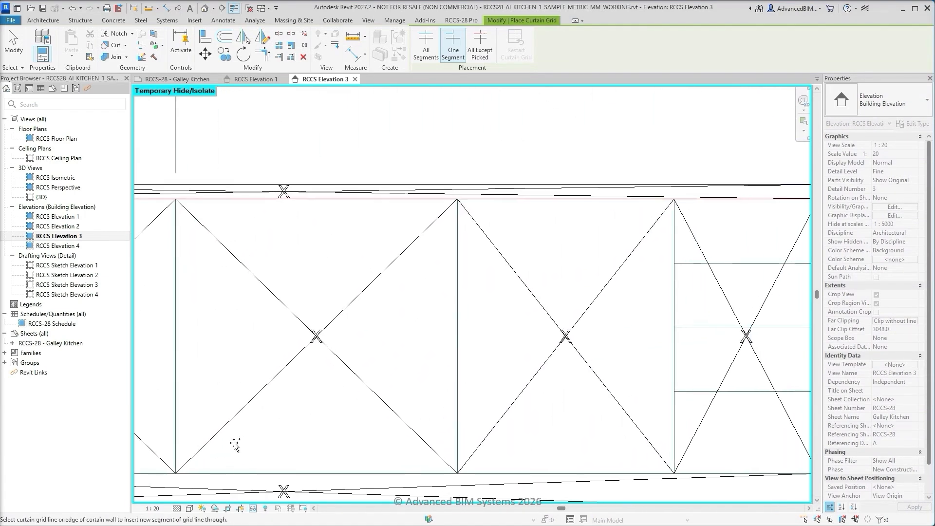
{"action": "middle_click_drag", "start_coordinate": [649, 447], "coordinate": [472, 454]}
{"action": "scroll", "coordinate": [489, 405], "scroll_direction": "up", "scroll_amount": 3}
{"action": "scroll", "coordinate": [490, 406], "scroll_direction": "up", "scroll_amount": 2}
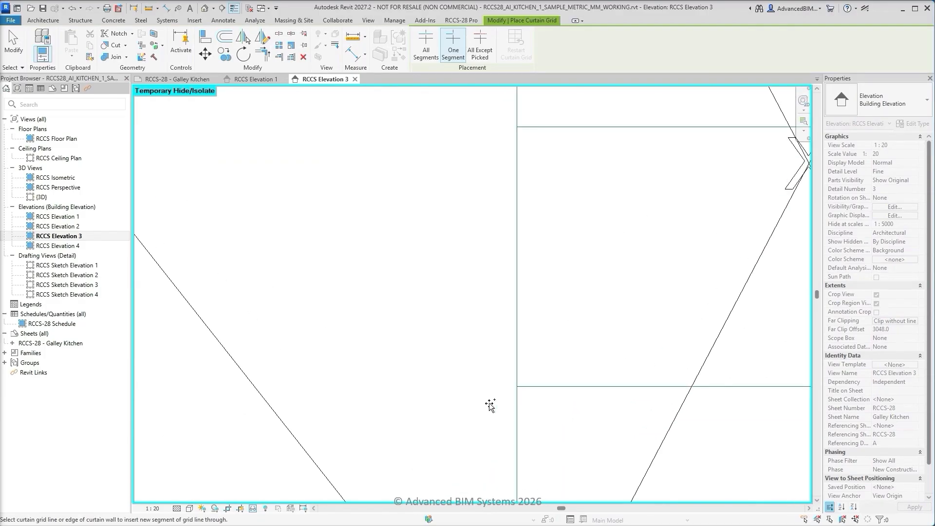
{"action": "left_click", "coordinate": [520, 386]}
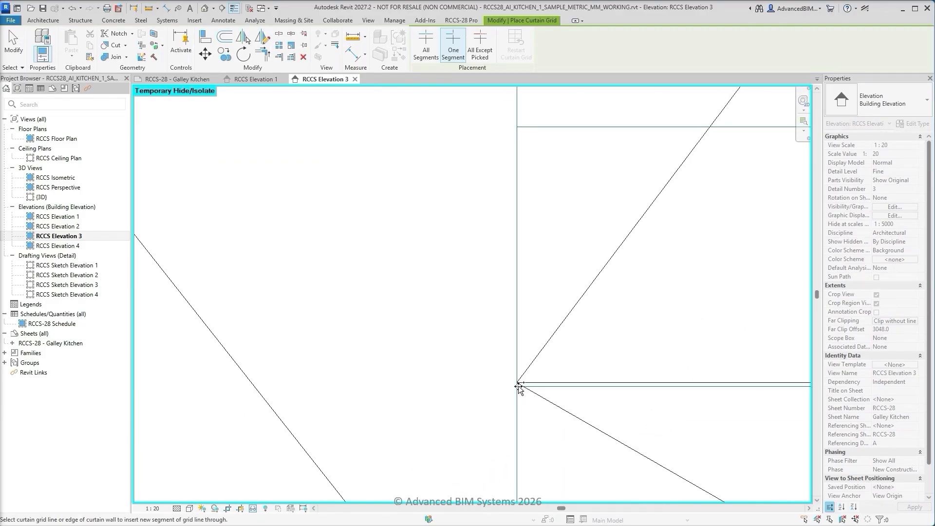
Align the lowest drawer grid line to the sketched drawer division line
{"action": "key", "text": "Escape"}
{"action": "key", "text": "a"}
{"action": "key", "text": "l"}
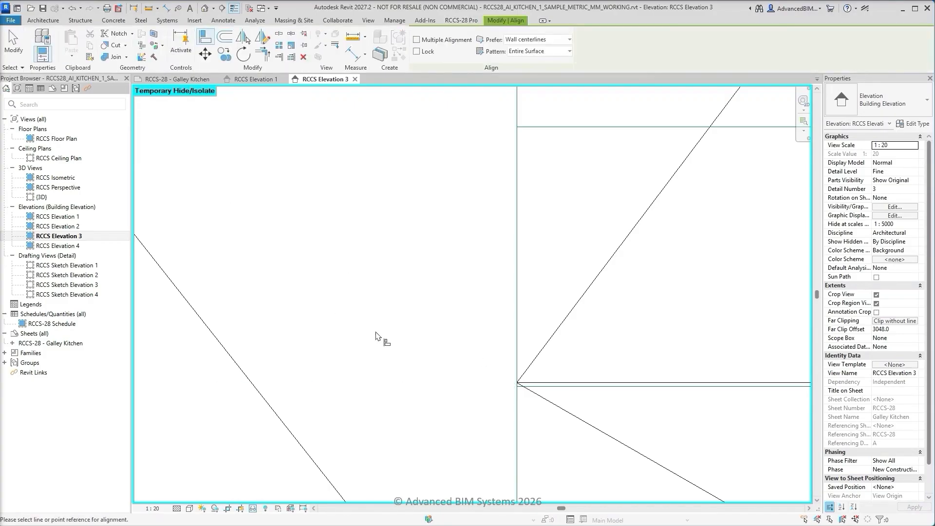
{"action": "left_click", "coordinate": [550, 388]}
{"action": "left_click", "coordinate": [551, 383]}
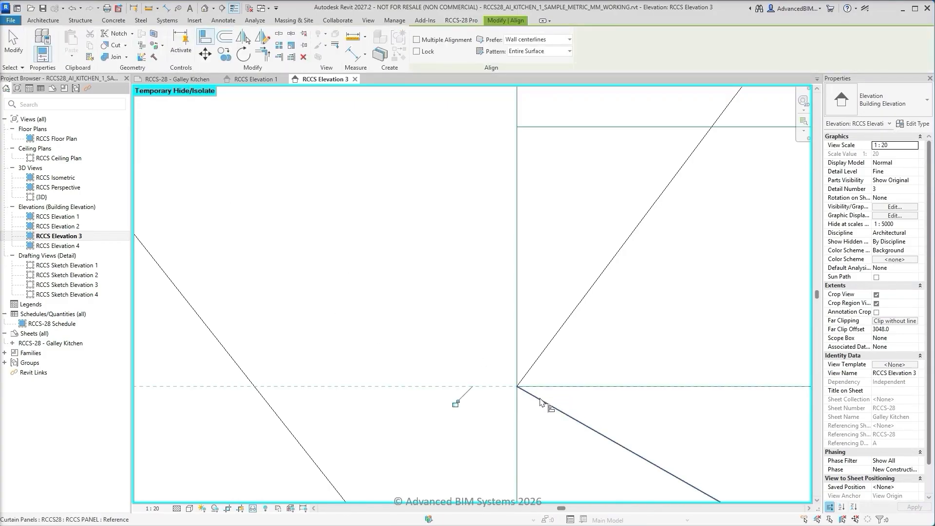
{"action": "key", "text": "Escape"}
{"action": "key", "text": "Escape"}
Place one-segment horizontal grids along the middle and upper drawer division lines of the right-hand drawer stack
{"action": "scroll", "coordinate": [541, 404], "scroll_direction": "down", "scroll_amount": 3}
{"action": "scroll", "coordinate": [420, 382], "scroll_direction": "up", "scroll_amount": 2}
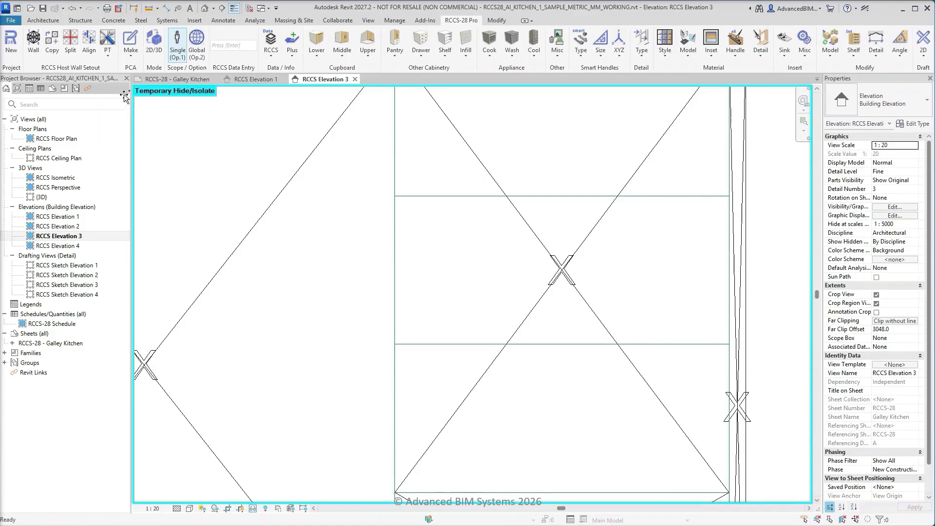
{"action": "key", "text": "c"}
{"action": "key", "text": "g"}
{"action": "left_click", "coordinate": [453, 46]}
{"action": "scroll", "coordinate": [379, 338], "scroll_direction": "up", "scroll_amount": 2}
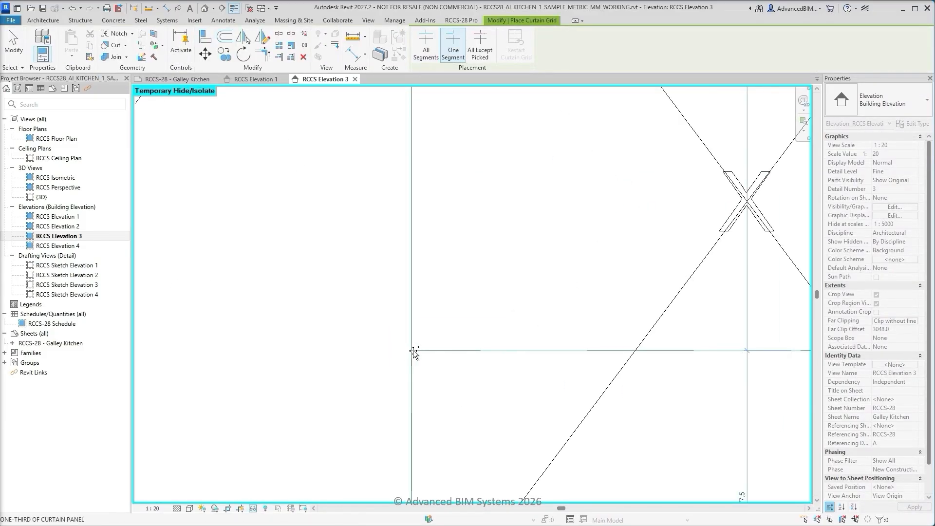
{"action": "left_click", "coordinate": [412, 351]}
{"action": "middle_click_drag", "start_coordinate": [389, 124], "coordinate": [352, 387]}
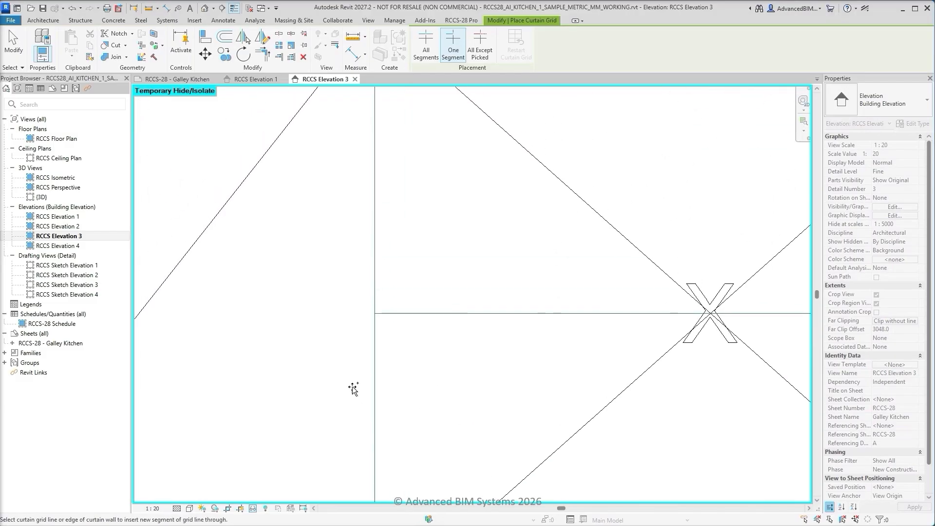
{"action": "left_click", "coordinate": [376, 314]}
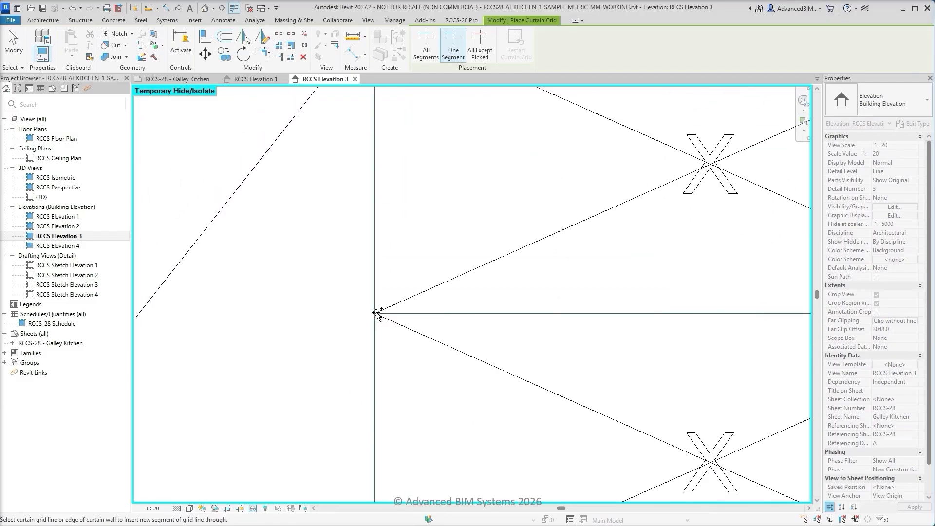
{"action": "key", "text": "Escape"}
{"action": "scroll", "coordinate": [491, 364], "scroll_direction": "down", "scroll_amount": 5}
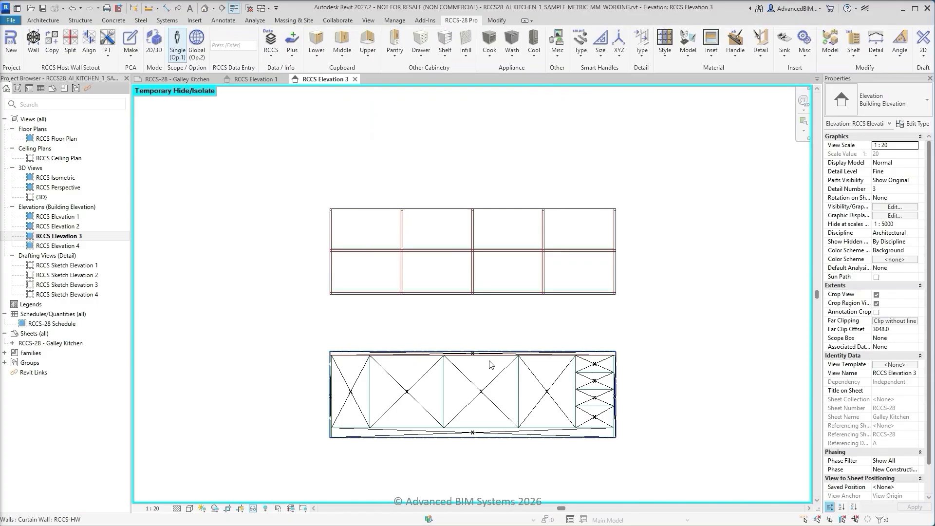
Reset the temporary isolation, then isolate the upper host wall together with the elevation sketch linework
{"action": "left_click", "coordinate": [253, 508]}
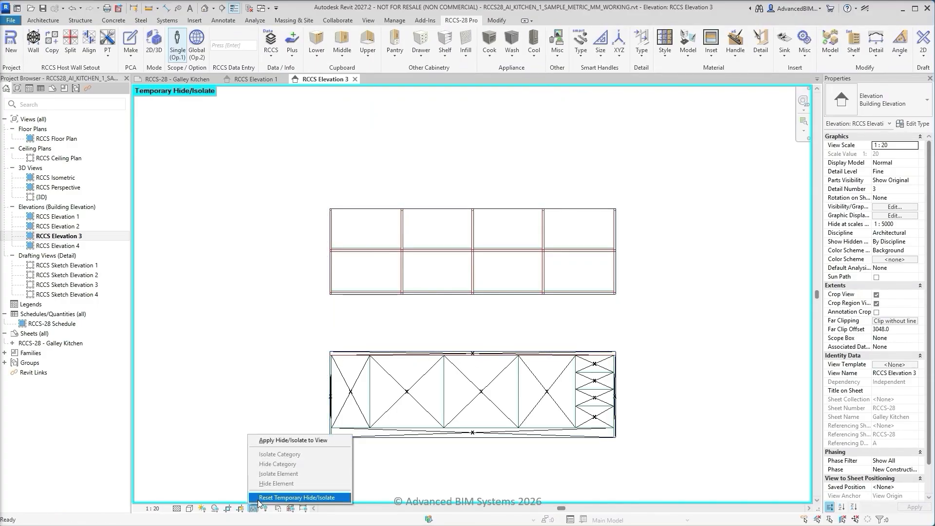
{"action": "left_click", "coordinate": [263, 498]}
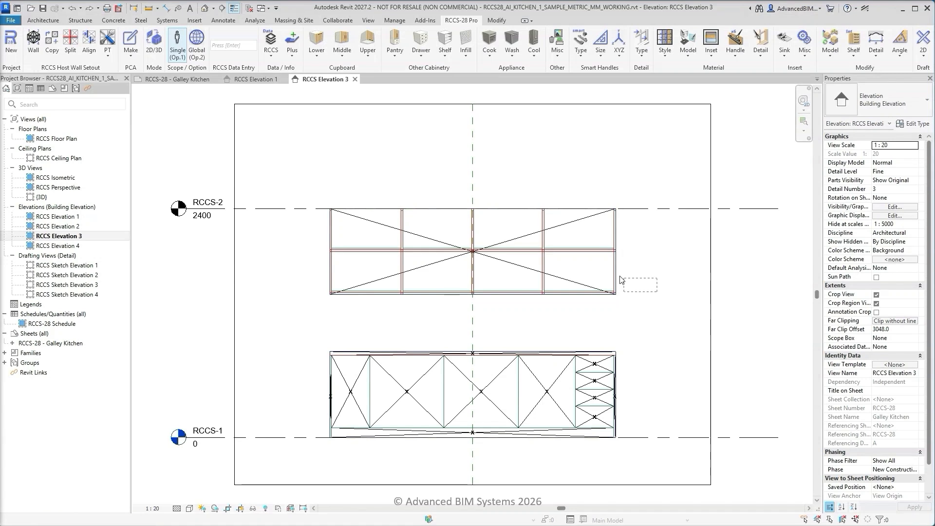
{"action": "left_click", "coordinate": [598, 265]}
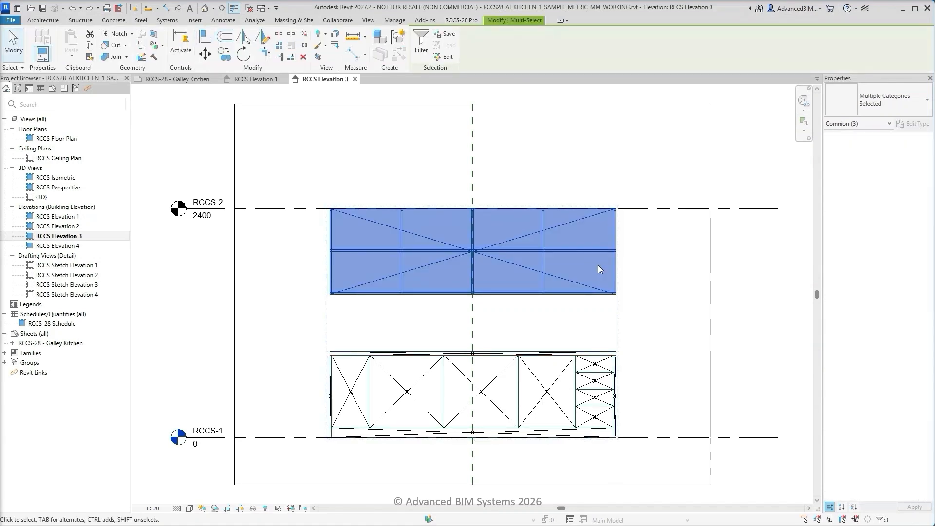
{"action": "left_click", "coordinate": [254, 509]}
{"action": "left_click", "coordinate": [267, 480]}
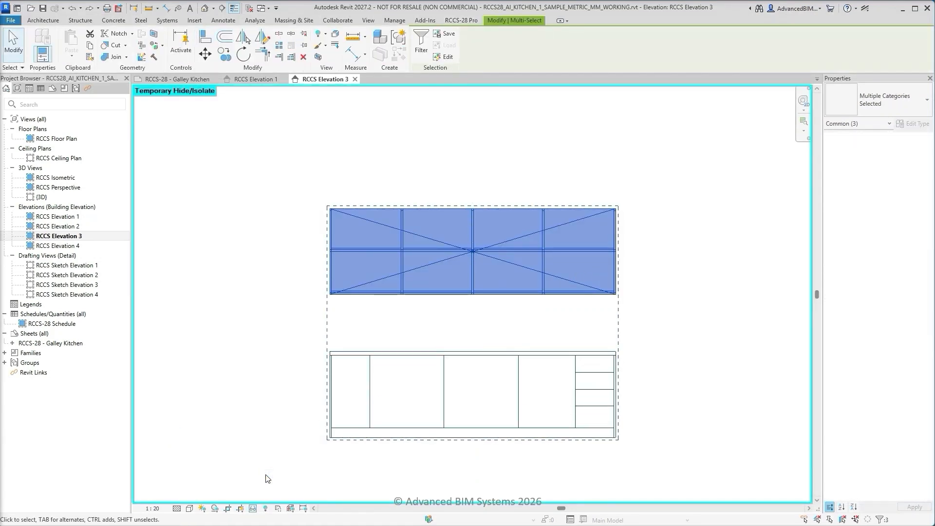
{"action": "left_click", "coordinate": [833, 521]}
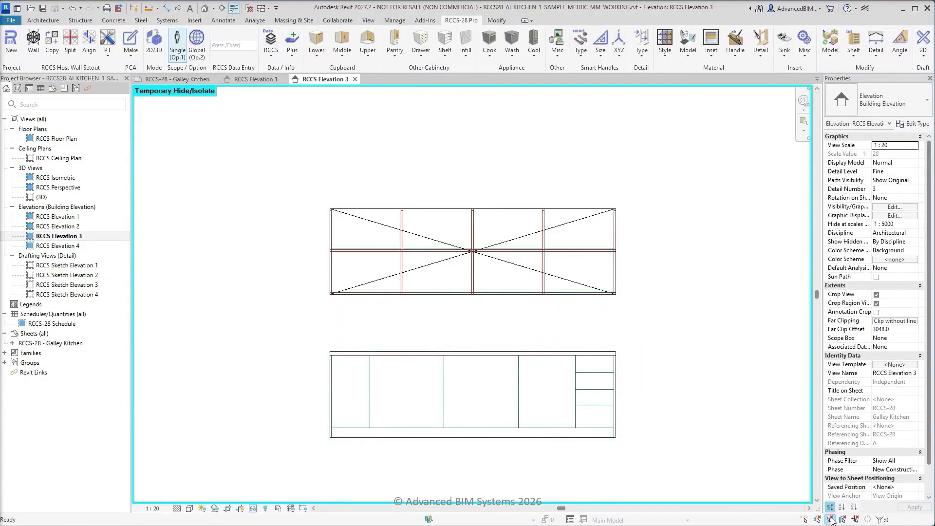
Place two all-segment vertical grids on the upper host wall for the edges of the first interior shelving upright from the left
{"action": "left_click", "coordinate": [111, 55]}
{"action": "left_click", "coordinate": [118, 92]}
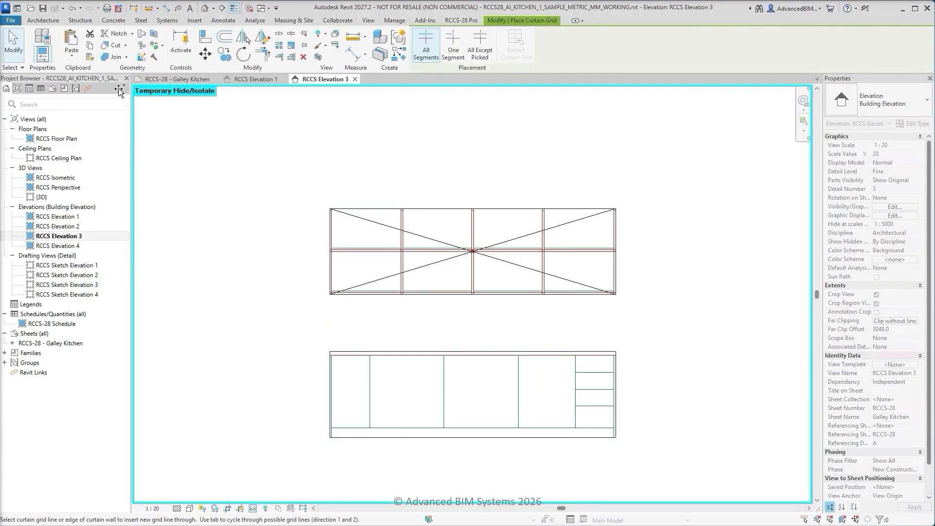
{"action": "scroll", "coordinate": [325, 308], "scroll_direction": "up", "scroll_amount": 5}
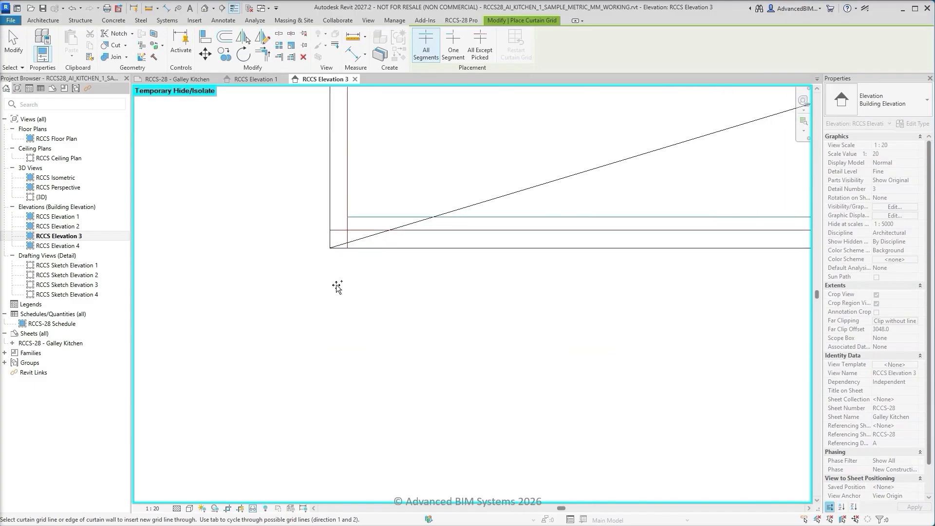
{"action": "scroll", "coordinate": [336, 283], "scroll_direction": "down", "scroll_amount": 1}
{"action": "middle_click_drag", "start_coordinate": [671, 310], "coordinate": [245, 364]}
{"action": "left_click", "coordinate": [413, 314]}
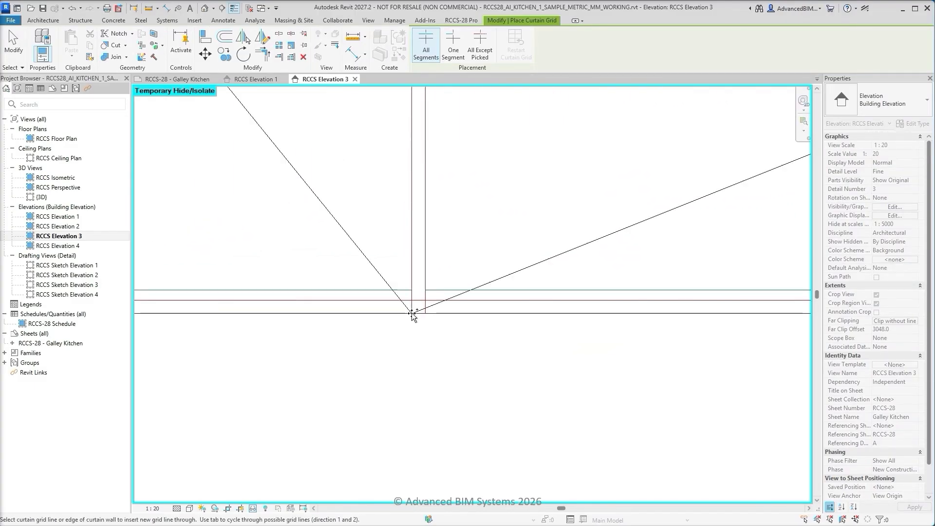
{"action": "left_click", "coordinate": [437, 315]}
{"action": "key", "text": "Escape"}
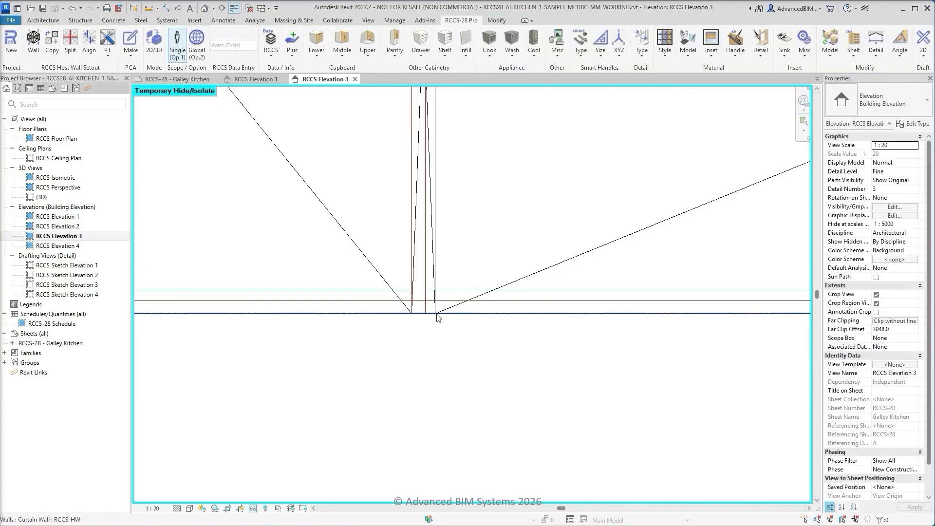
Align the upright's right-hand grid line to the sketched right edge of that upright
{"action": "left_click", "coordinate": [89, 42]}
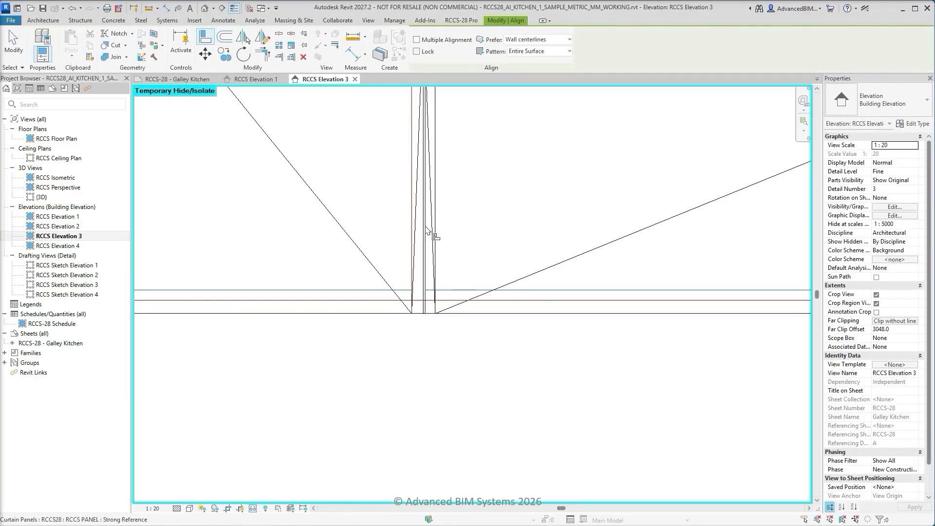
{"action": "left_click", "coordinate": [427, 232]}
{"action": "left_click", "coordinate": [436, 234]}
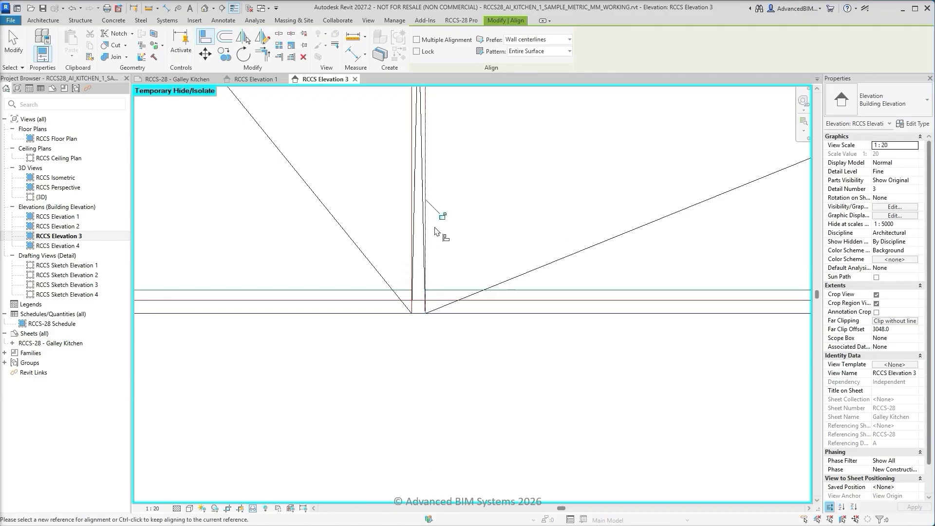
{"action": "key", "text": "Escape"}
Copy the first interior upright's two vertical grid lines to the other two interior upright positions on the upper host wall
{"action": "left_click", "coordinate": [427, 229]}
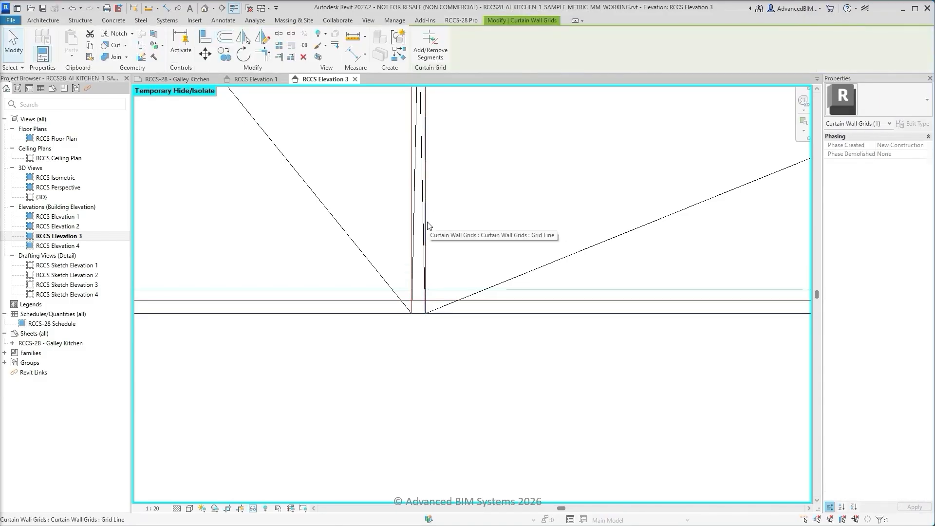
{"action": "left_click", "coordinate": [413, 229], "text": "ctrl"}
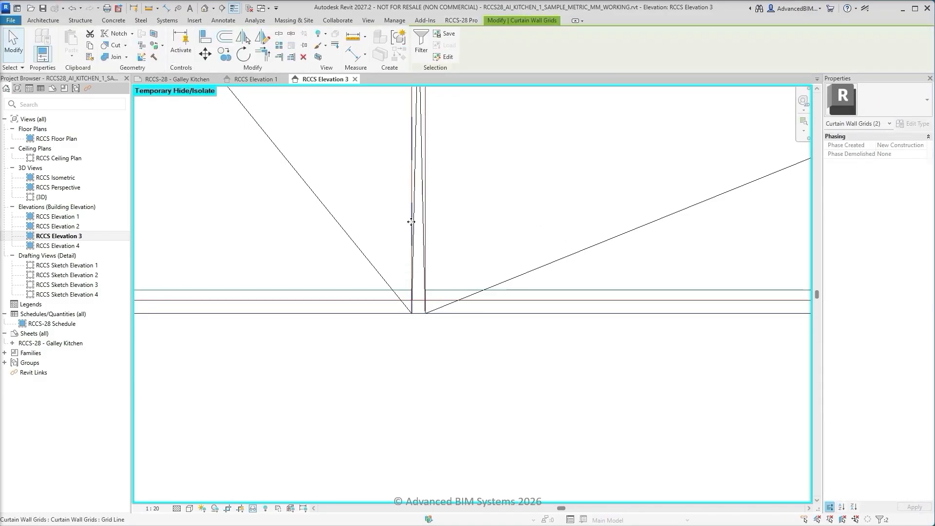
{"action": "left_click", "coordinate": [224, 54]}
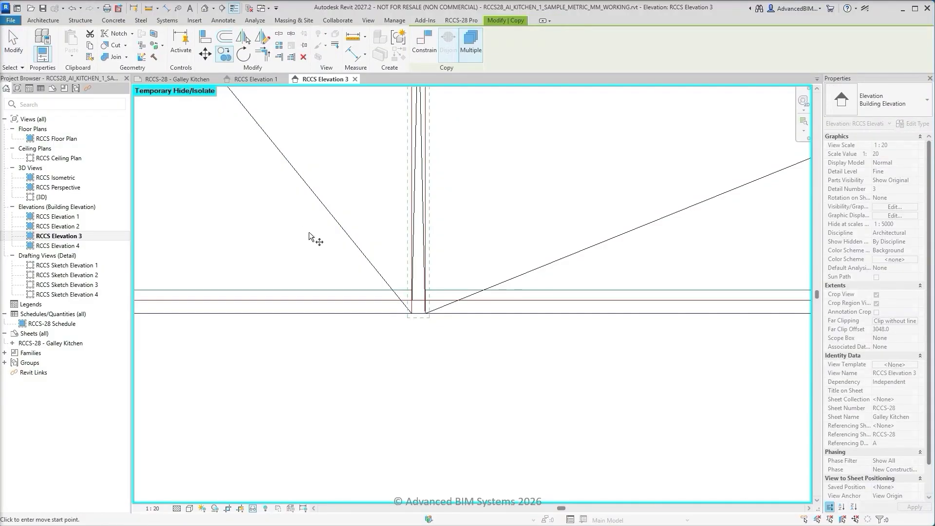
{"action": "left_click", "coordinate": [412, 314]}
{"action": "scroll", "coordinate": [418, 321], "scroll_direction": "down", "scroll_amount": 5}
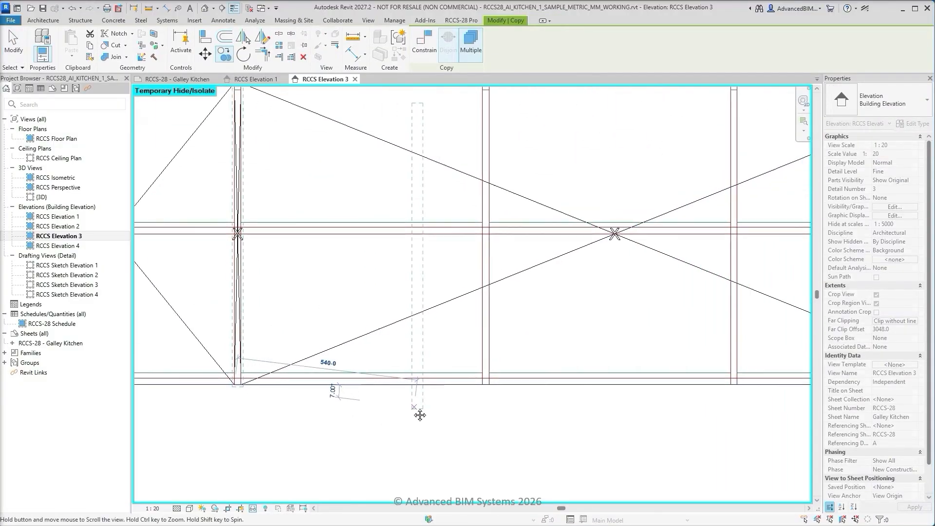
{"action": "scroll", "coordinate": [453, 404], "scroll_direction": "up", "scroll_amount": 1}
{"action": "left_click", "coordinate": [467, 390]}
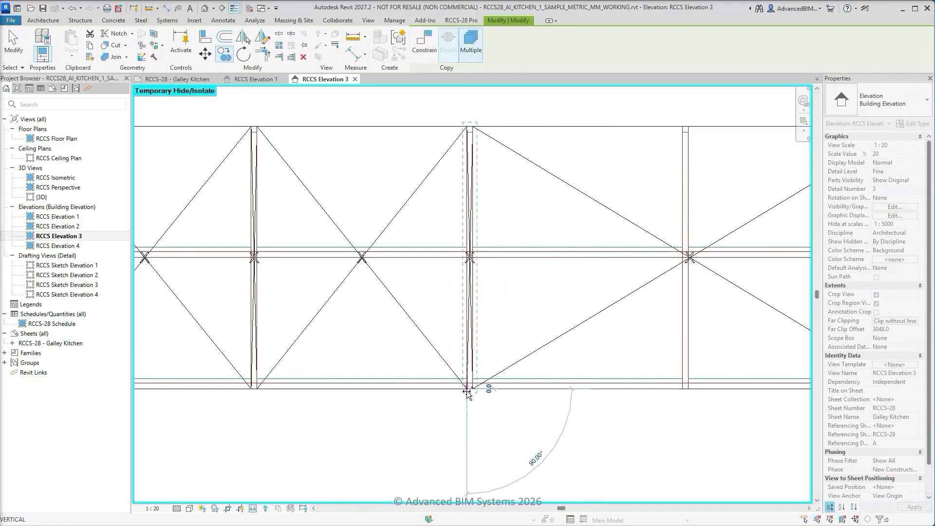
{"action": "left_click", "coordinate": [683, 391]}
{"action": "middle_click_drag", "start_coordinate": [726, 402], "coordinate": [440, 417]}
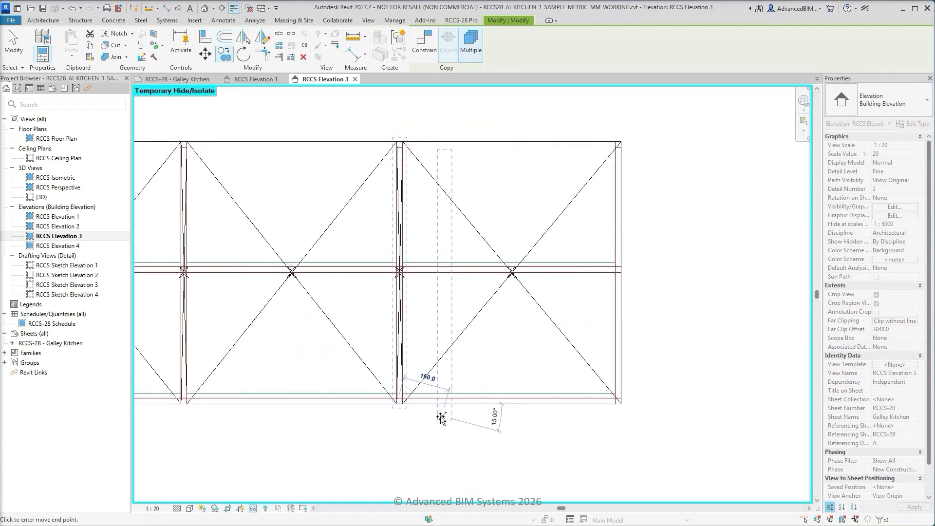
{"action": "key", "text": "Escape"}
{"action": "key", "text": "Escape"}
Place three all-segment horizontal grids on the upper host wall, one for the bottom shelf's top edge and two for the middle shelf
{"action": "left_click", "coordinate": [461, 19]}
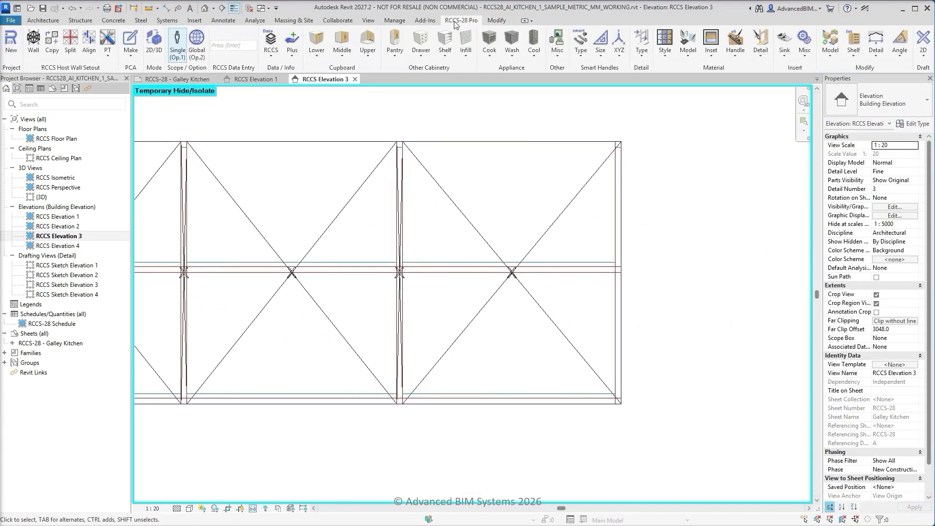
{"action": "left_click", "coordinate": [110, 49]}
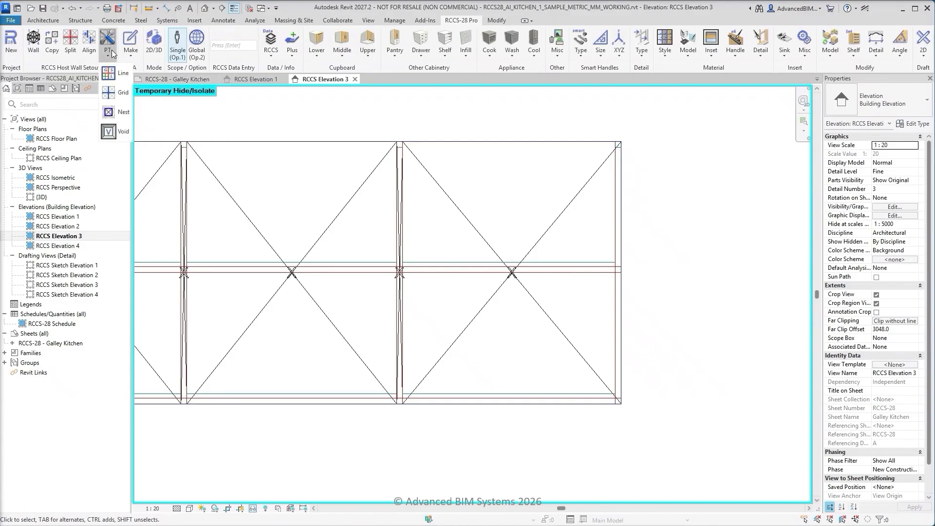
{"action": "left_click", "coordinate": [118, 92]}
{"action": "scroll", "coordinate": [604, 420], "scroll_direction": "up", "scroll_amount": 5}
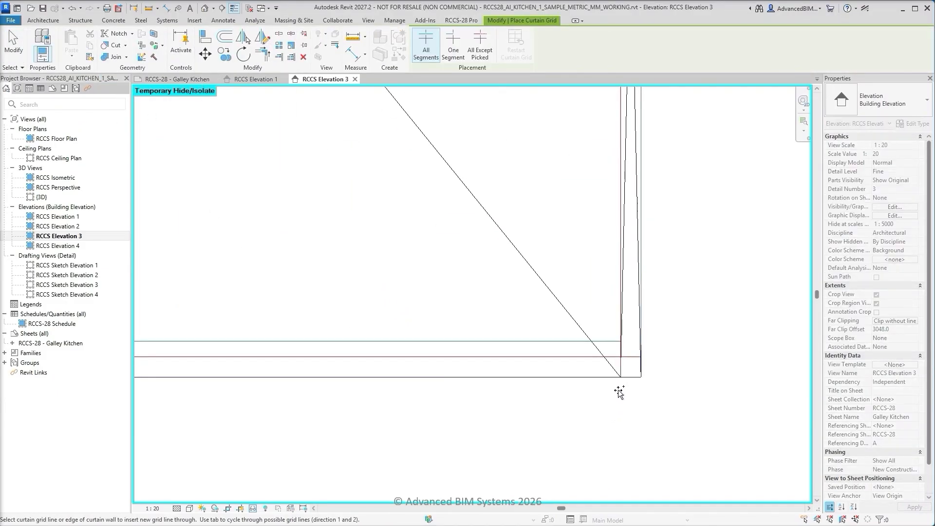
{"action": "scroll", "coordinate": [620, 392], "scroll_direction": "up", "scroll_amount": 1}
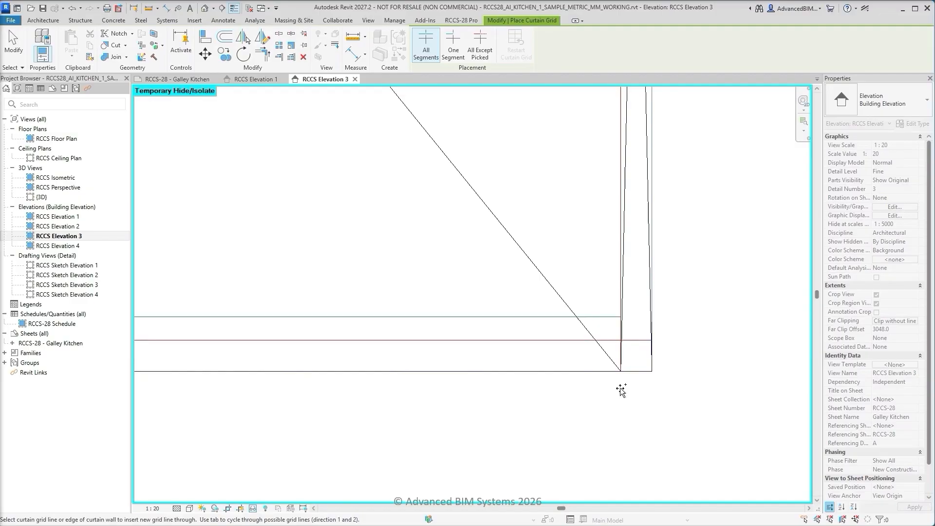
{"action": "left_click", "coordinate": [652, 340]}
{"action": "scroll", "coordinate": [600, 432], "scroll_direction": "down", "scroll_amount": 3}
{"action": "scroll", "coordinate": [647, 353], "scroll_direction": "up", "scroll_amount": 3}
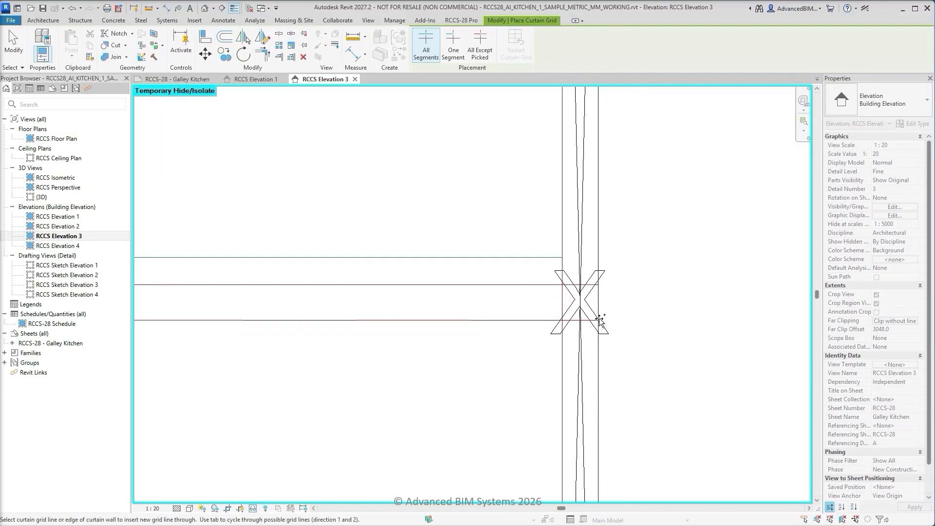
{"action": "left_click", "coordinate": [600, 320]}
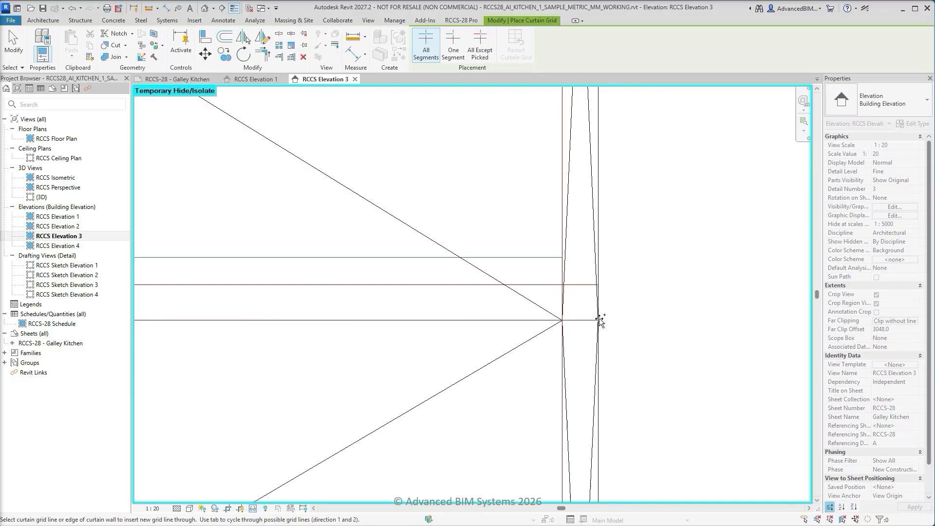
{"action": "left_click", "coordinate": [601, 260]}
{"action": "key", "text": "Escape"}
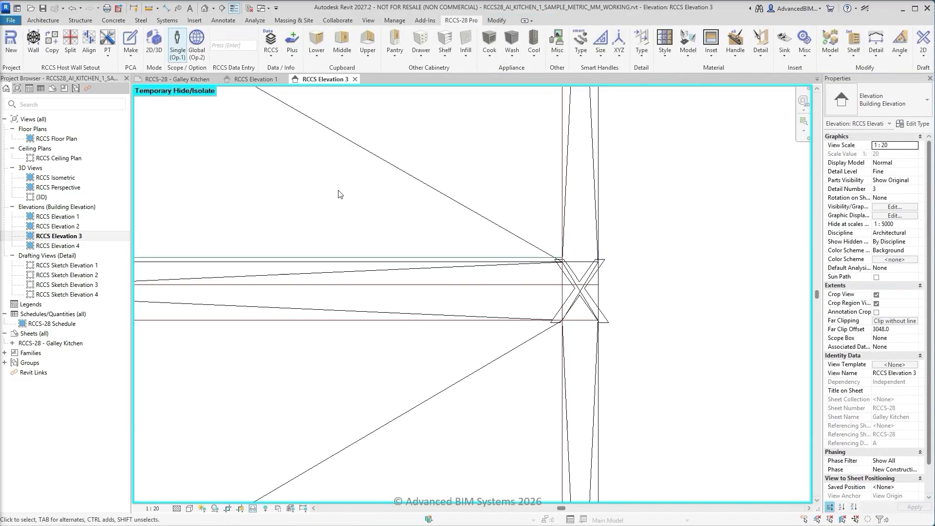
Align the middle shelf's upper grid line to the sketched top edge of that shelf
{"action": "left_click", "coordinate": [89, 41]}
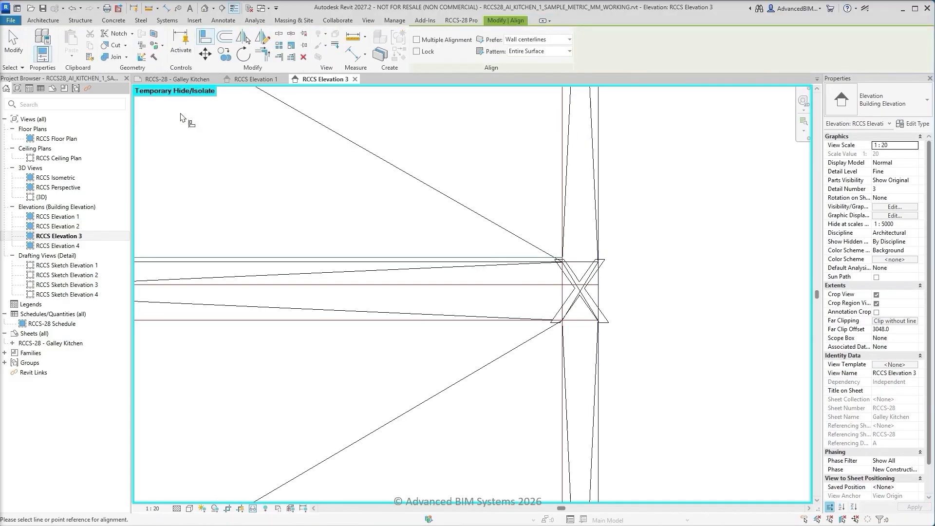
{"action": "left_click", "coordinate": [334, 285]}
{"action": "left_click", "coordinate": [334, 263]}
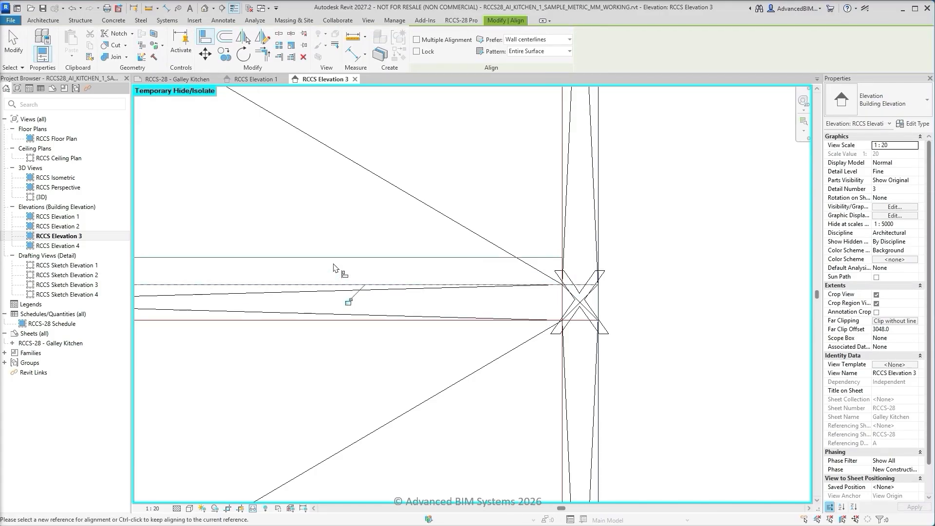
{"action": "key", "text": "Escape"}
{"action": "key", "text": "Escape"}
Place a one-segment horizontal grid on the short sketched line near the top of the right end upright
{"action": "scroll", "coordinate": [356, 347], "scroll_direction": "down", "scroll_amount": 6}
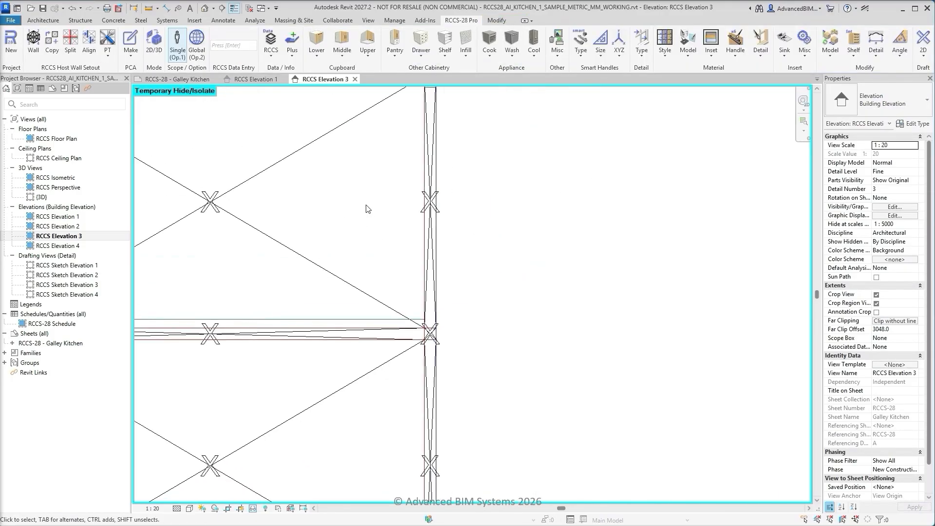
{"action": "middle_click_drag", "start_coordinate": [384, 194], "coordinate": [478, 400]}
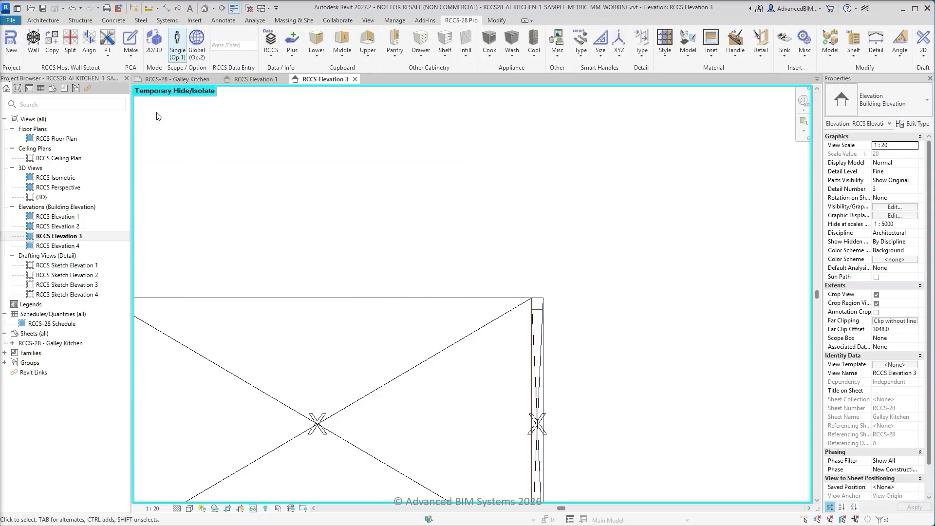
{"action": "left_click", "coordinate": [112, 54]}
{"action": "left_click", "coordinate": [120, 94]}
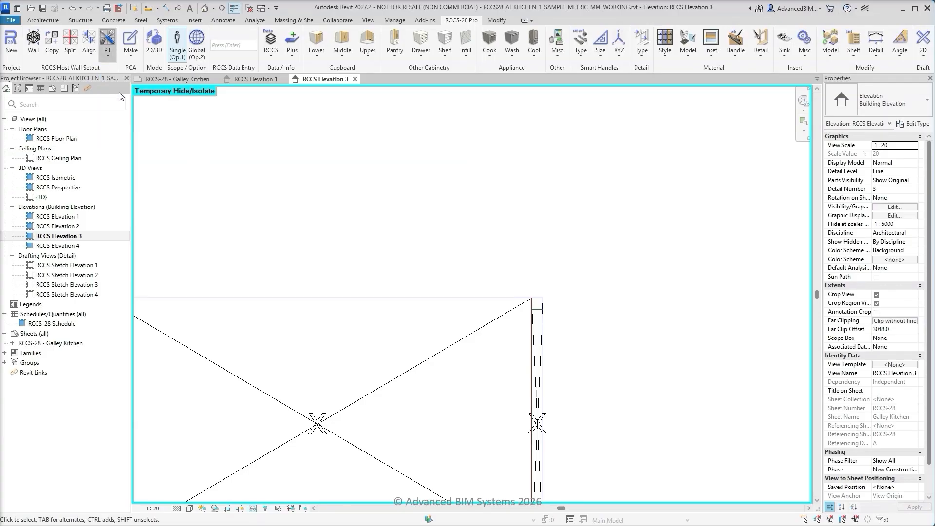
{"action": "left_click", "coordinate": [453, 46]}
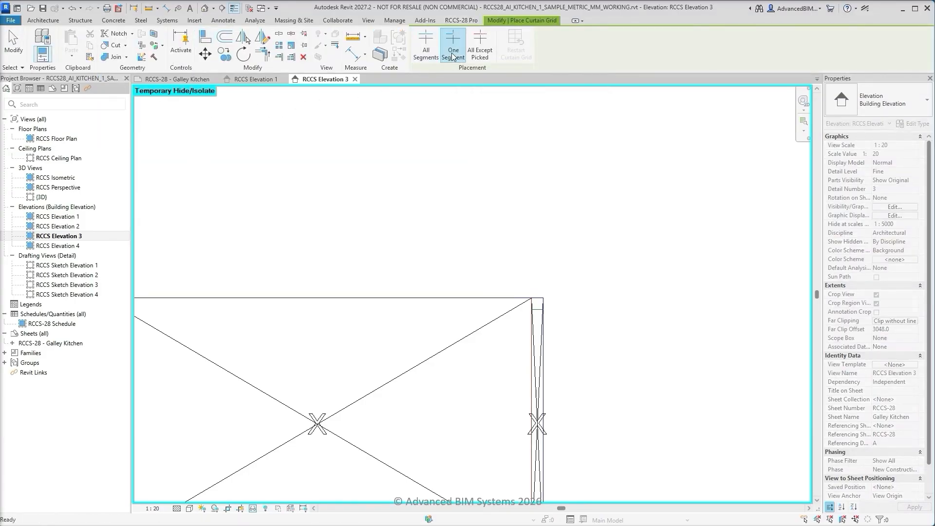
{"action": "scroll", "coordinate": [555, 317], "scroll_direction": "up", "scroll_amount": 4}
{"action": "scroll", "coordinate": [555, 317], "scroll_direction": "up", "scroll_amount": 2}
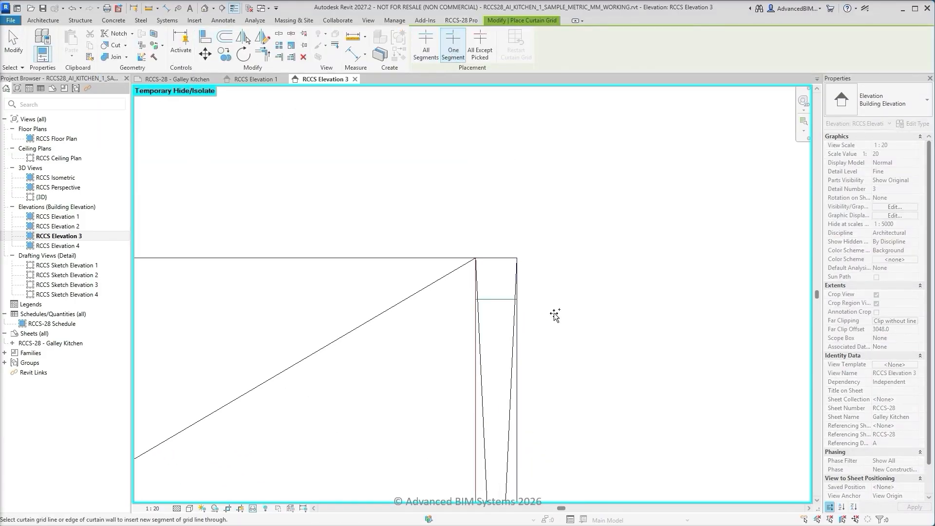
{"action": "left_click", "coordinate": [518, 299]}
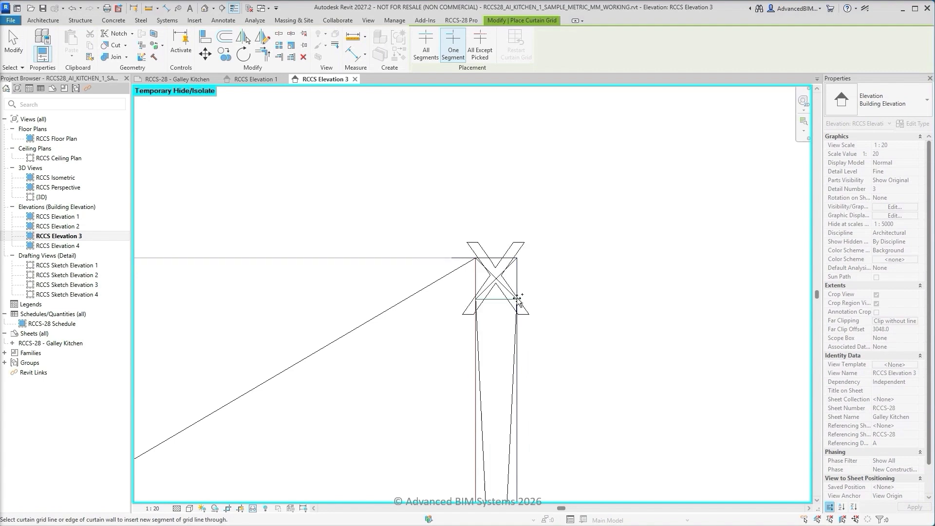
{"action": "key", "text": "Escape"}
Add segments of that top grid line across the two interior uprights nearest the right end
{"action": "left_click", "coordinate": [460, 306]}
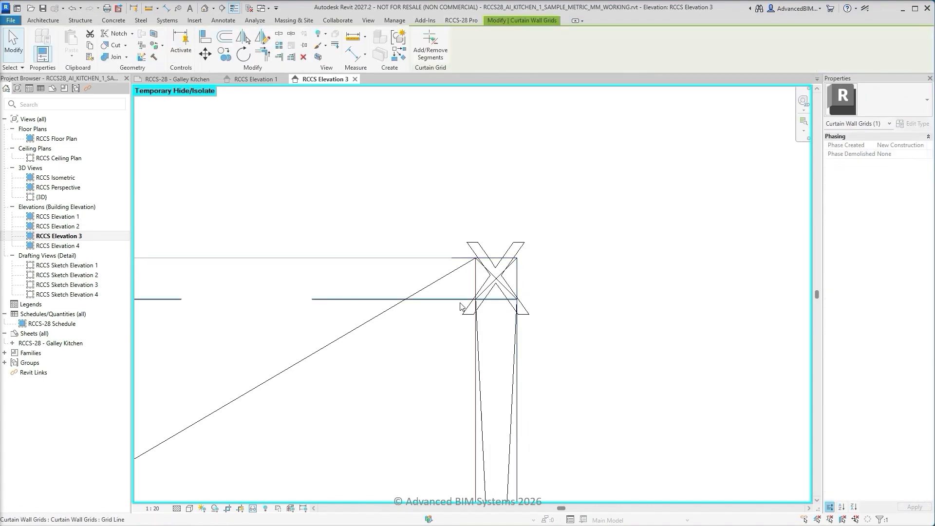
{"action": "scroll", "coordinate": [627, 322], "scroll_direction": "down", "scroll_amount": 3}
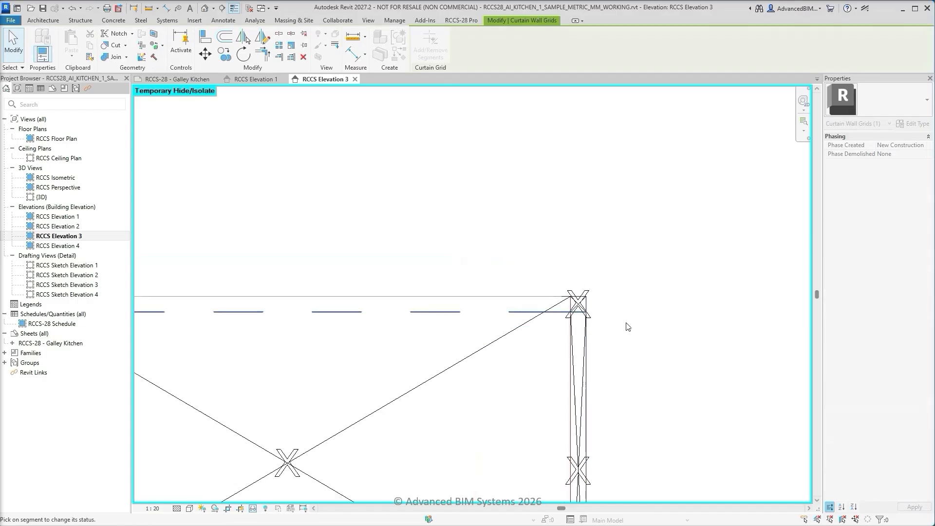
{"action": "middle_click_drag", "start_coordinate": [236, 378], "coordinate": [678, 368]}
{"action": "scroll", "coordinate": [444, 334], "scroll_direction": "up", "scroll_amount": 3}
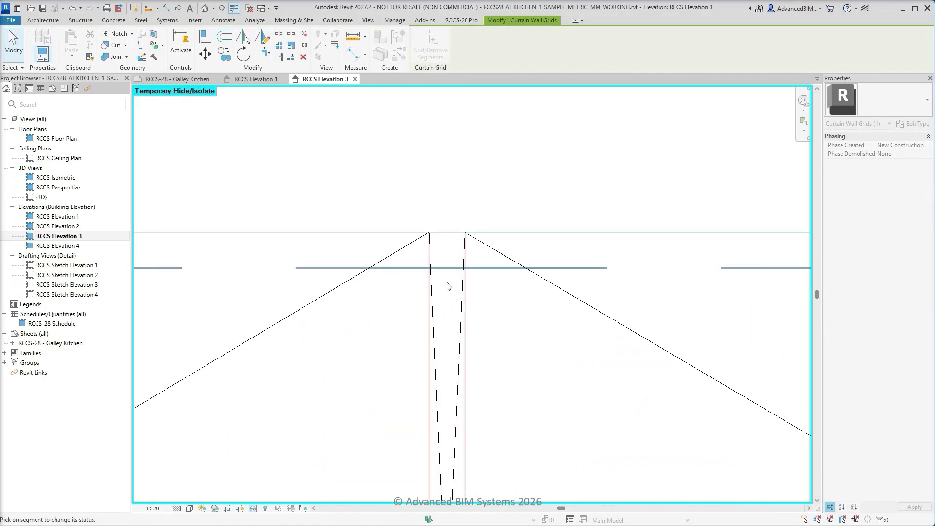
{"action": "left_click", "coordinate": [445, 269]}
{"action": "scroll", "coordinate": [542, 305], "scroll_direction": "down", "scroll_amount": 3}
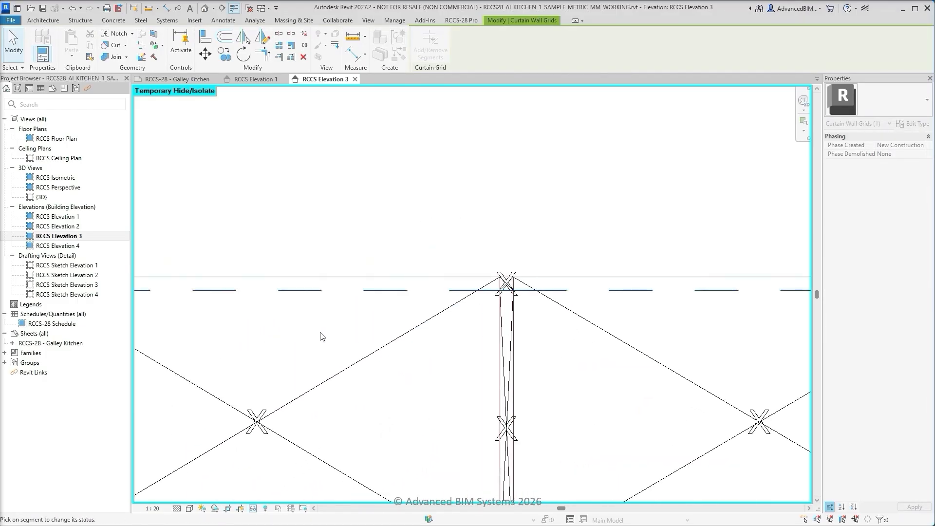
{"action": "middle_click_drag", "start_coordinate": [216, 344], "coordinate": [653, 349]}
{"action": "scroll", "coordinate": [443, 313], "scroll_direction": "up", "scroll_amount": 3}
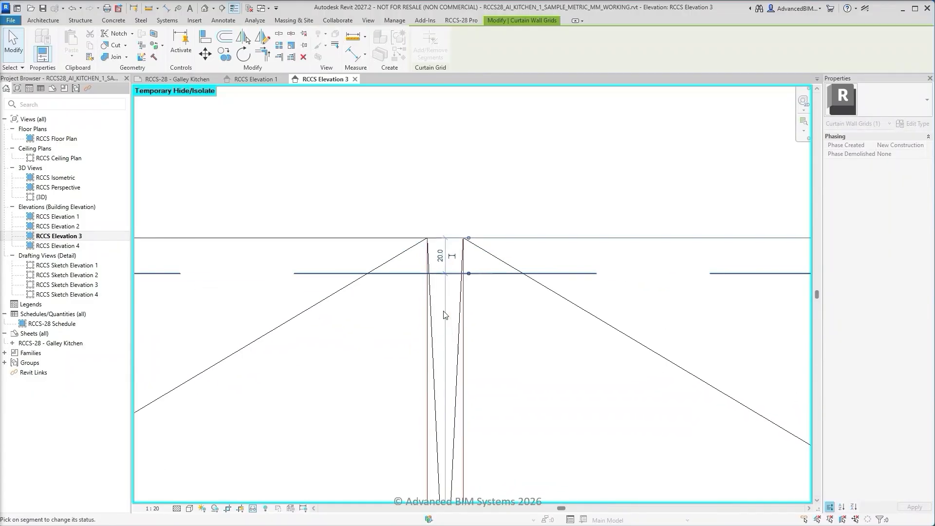
{"action": "left_click", "coordinate": [431, 260]}
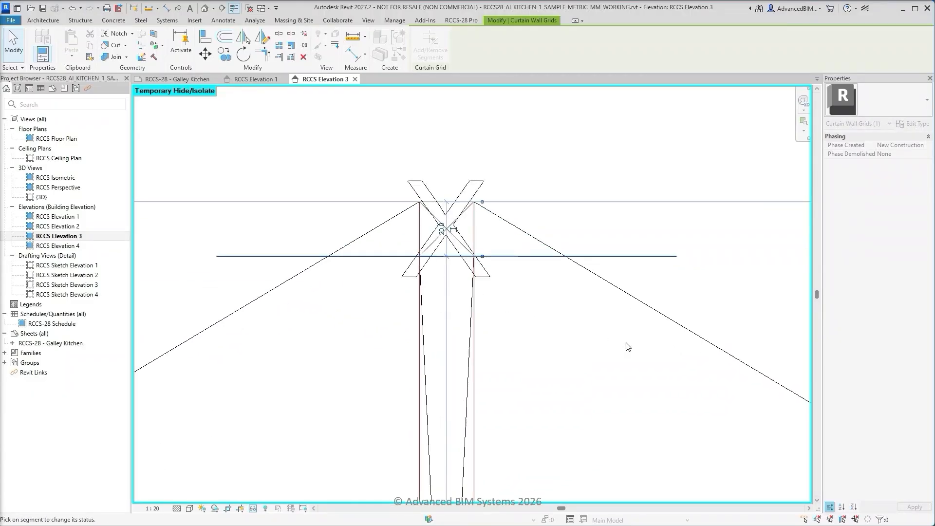
Add segments of the same top grid line across the first interior upright from the left and the left end upright
{"action": "scroll", "coordinate": [627, 347], "scroll_direction": "down", "scroll_amount": 3}
{"action": "middle_click_drag", "start_coordinate": [385, 360], "coordinate": [633, 361]}
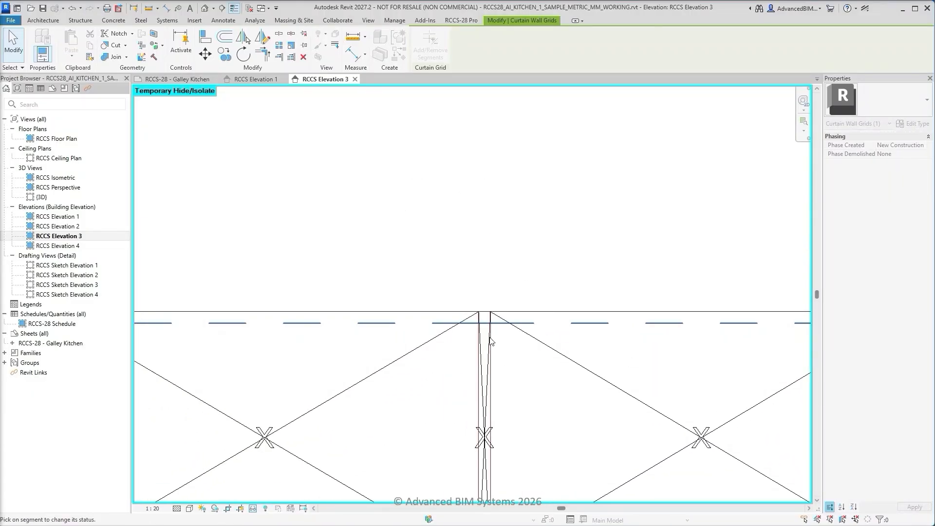
{"action": "scroll", "coordinate": [490, 341], "scroll_direction": "up", "scroll_amount": 3}
{"action": "left_click", "coordinate": [480, 306]}
{"action": "scroll", "coordinate": [546, 344], "scroll_direction": "down", "scroll_amount": 3}
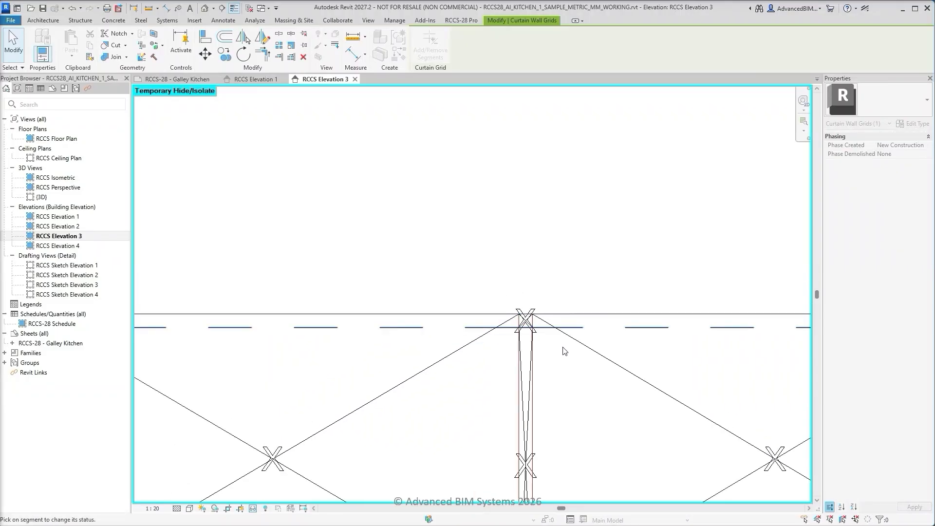
{"action": "scroll", "coordinate": [564, 351], "scroll_direction": "down", "scroll_amount": 2}
{"action": "middle_click_drag", "start_coordinate": [299, 370], "coordinate": [422, 349]}
{"action": "scroll", "coordinate": [344, 344], "scroll_direction": "up", "scroll_amount": 4}
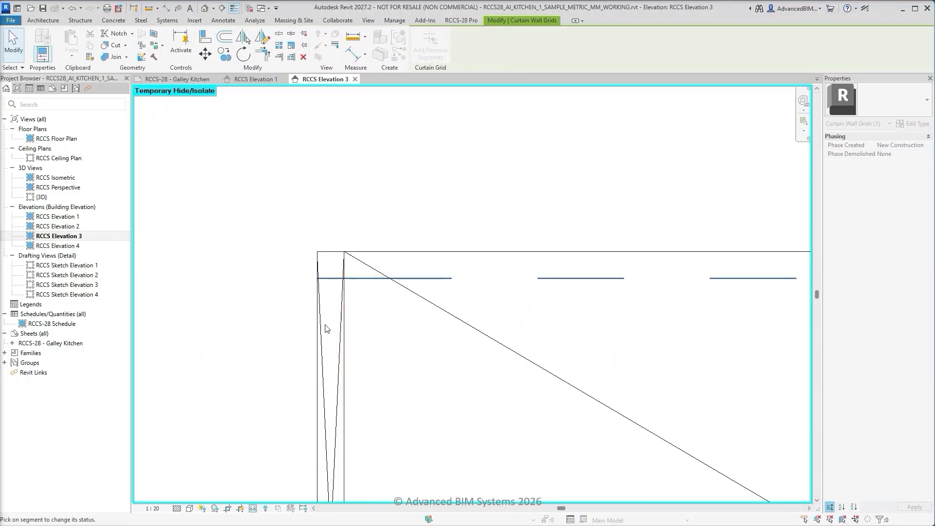
{"action": "left_click", "coordinate": [330, 282]}
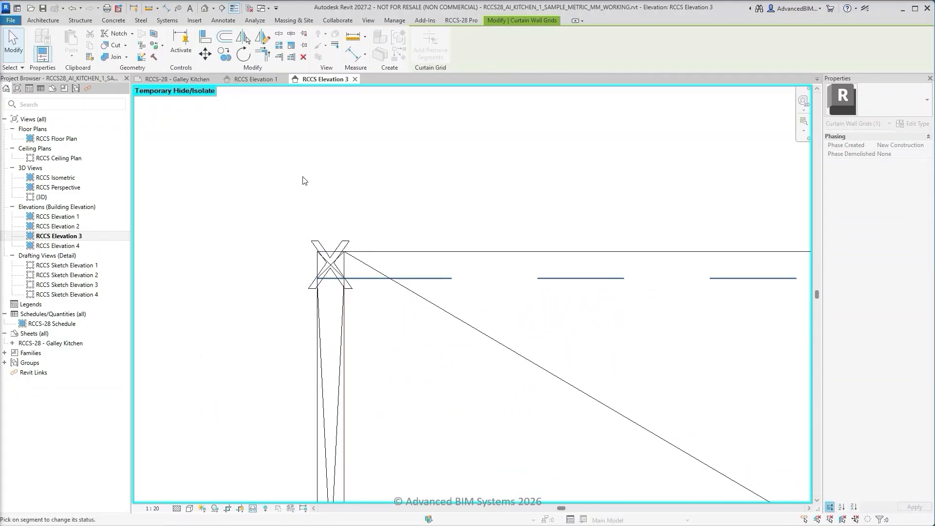
{"action": "key", "text": "Escape"}
{"action": "key", "text": "Escape"}
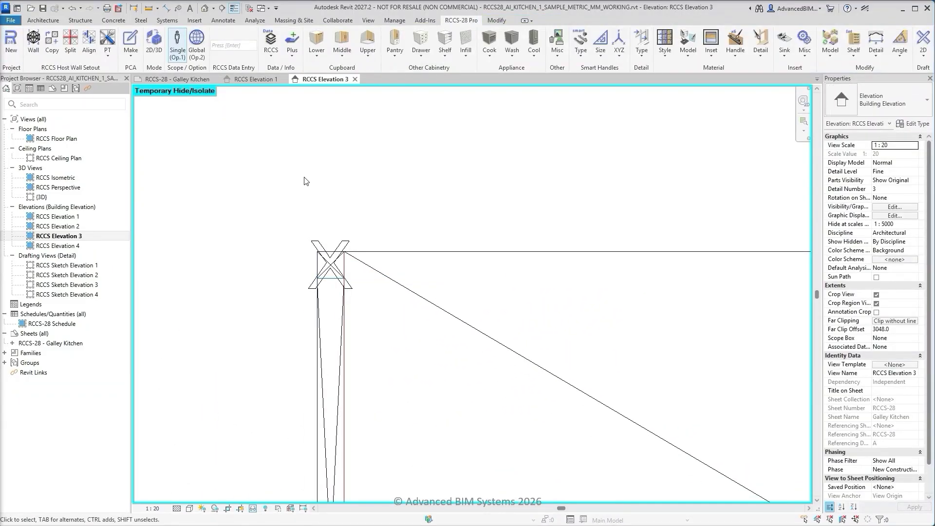
Place a one-segment horizontal grid in the left end bay, a short distance above the middle shelf
{"action": "left_click", "coordinate": [110, 52]}
{"action": "left_click", "coordinate": [122, 89]}
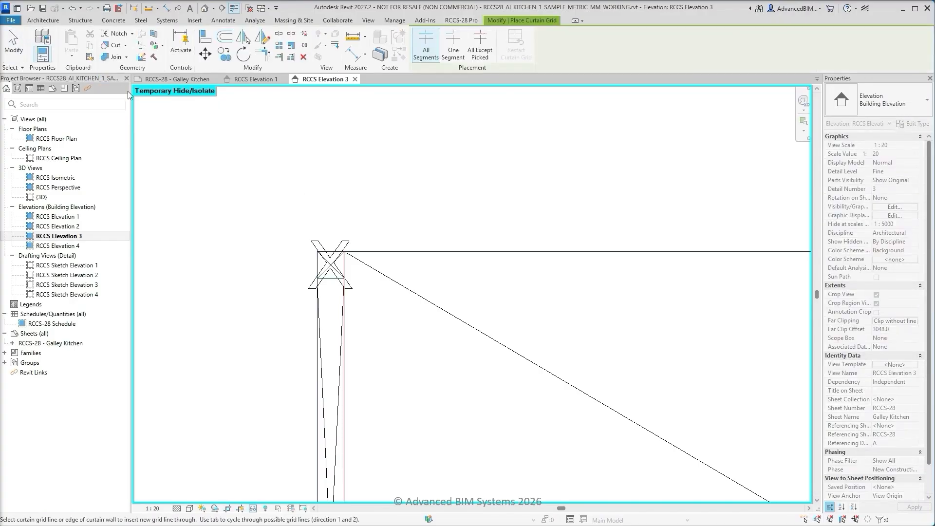
{"action": "left_click", "coordinate": [454, 46]}
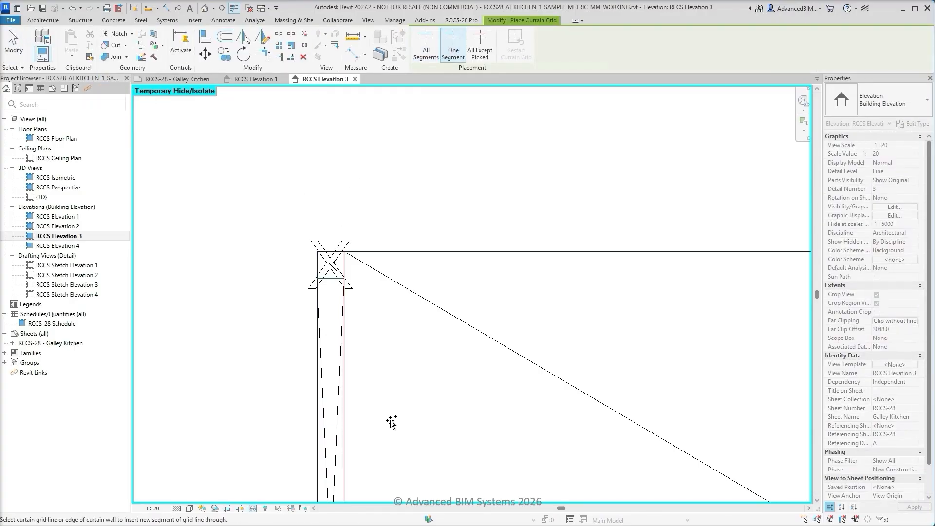
{"action": "middle_click_drag", "start_coordinate": [393, 420], "coordinate": [362, 107]}
{"action": "mouse_move", "coordinate": [370, 400]}
{"action": "middle_mouse_down"}
{"action": "mouse_move", "coordinate": [347, 322]}
{"action": "mouse_move", "coordinate": [335, 217]}
{"action": "middle_mouse_up"}
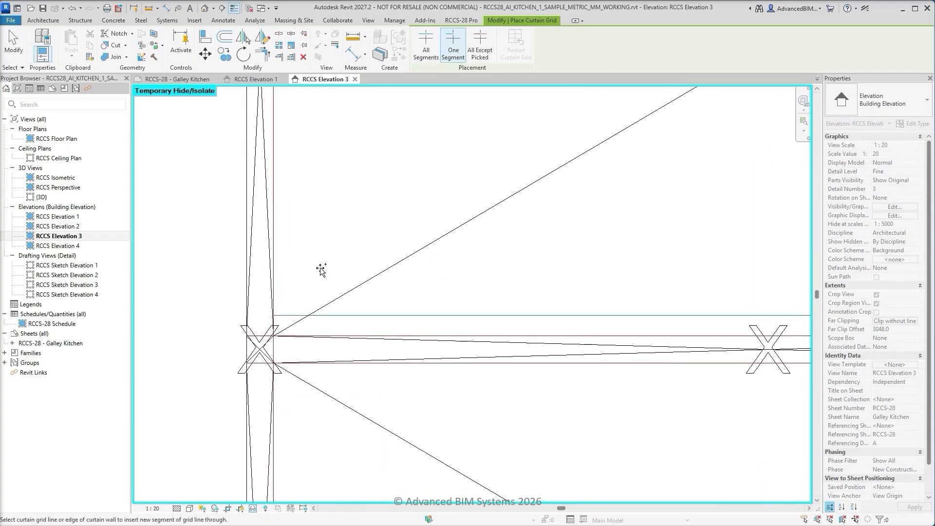
{"action": "scroll", "coordinate": [312, 277], "scroll_direction": "up", "scroll_amount": 2}
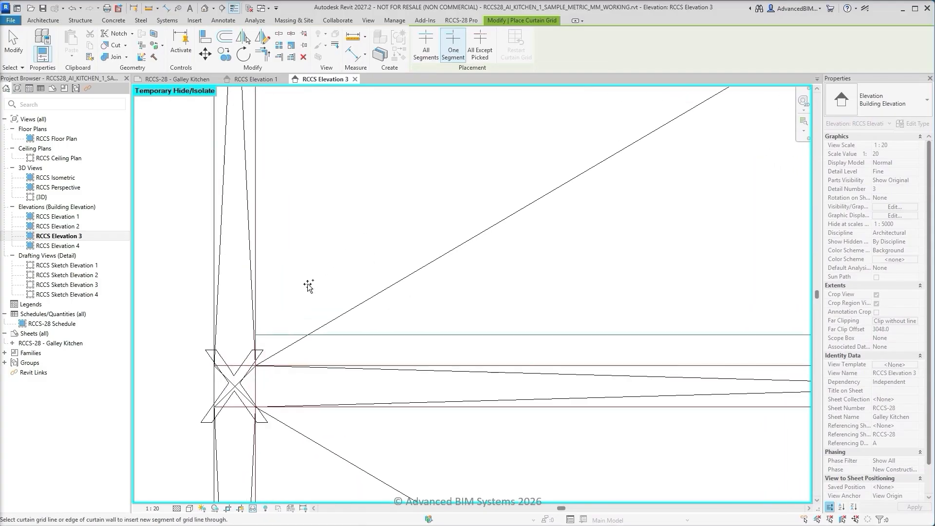
{"action": "left_click", "coordinate": [257, 303]}
{"action": "key", "text": "Escape"}
{"action": "key", "text": "Escape"}
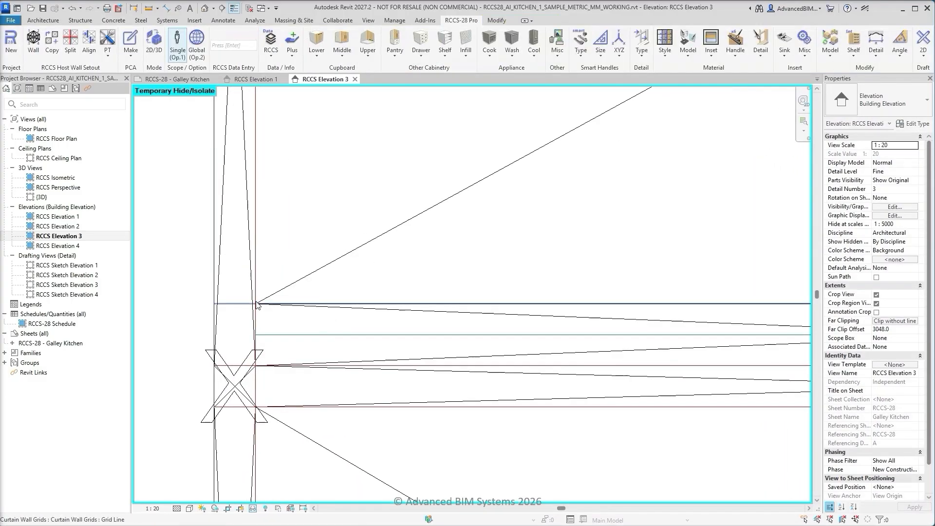
Align the new grid segment in the left end bay to the sketched line just above the middle shelf
{"action": "left_click", "coordinate": [95, 45]}
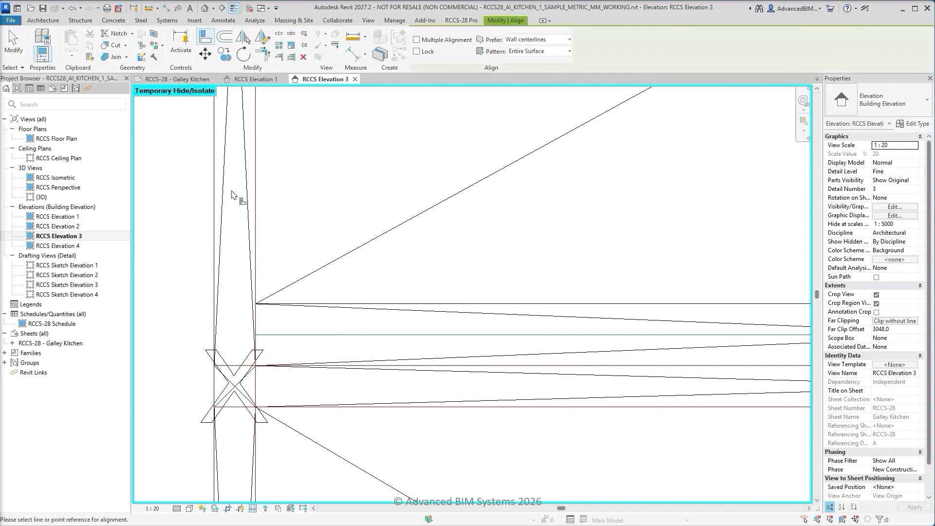
{"action": "left_click", "coordinate": [432, 335]}
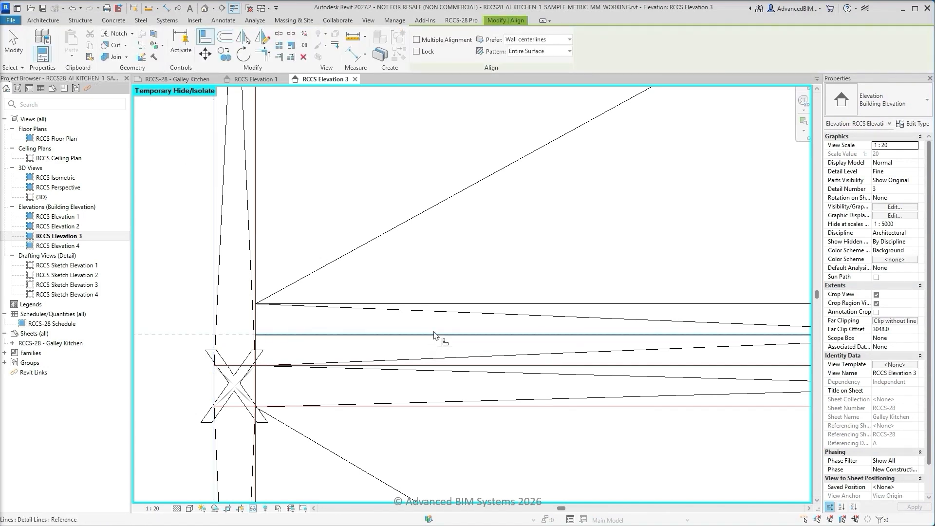
{"action": "left_click", "coordinate": [442, 304]}
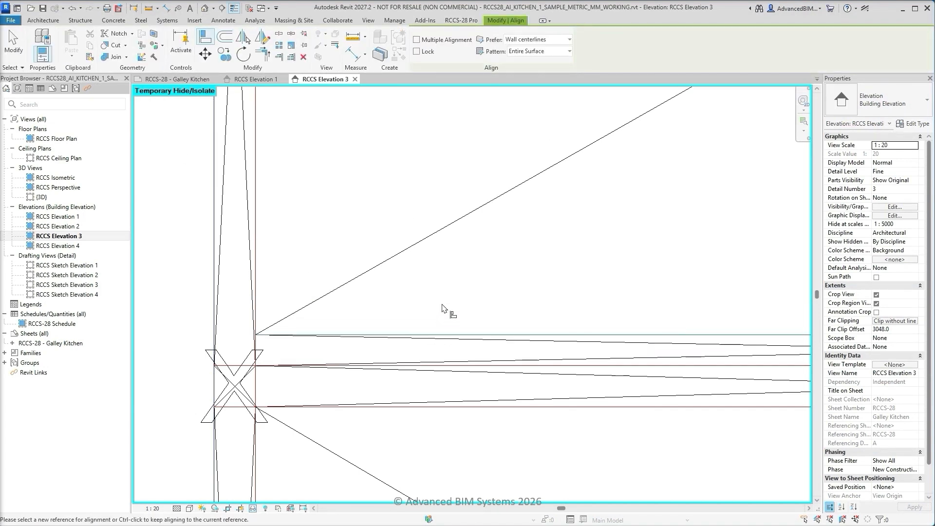
{"action": "key", "text": "Escape"}
{"action": "key", "text": "Escape"}
Add segments of the grid line just above the middle shelf across the three remaining bays
{"action": "scroll", "coordinate": [219, 326], "scroll_direction": "down", "scroll_amount": 3}
{"action": "middle_click_drag", "start_coordinate": [599, 343], "coordinate": [145, 347]}
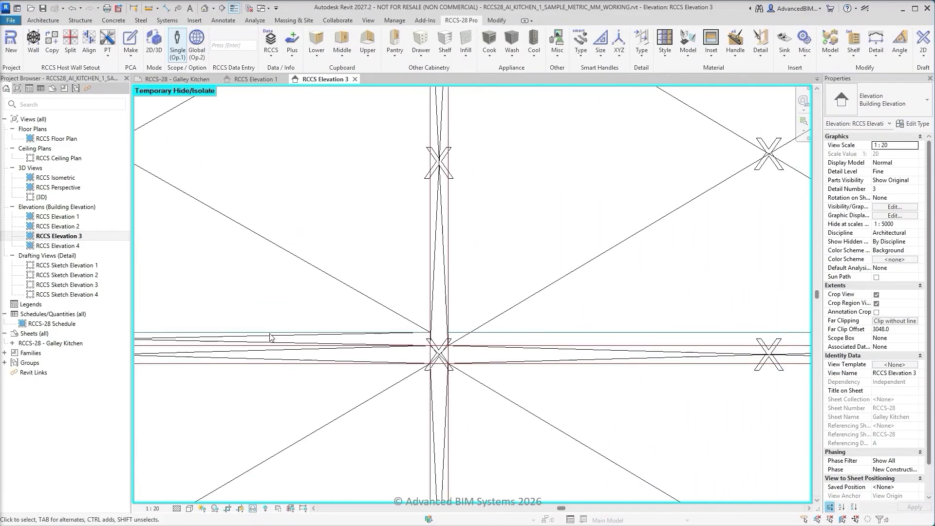
{"action": "left_click", "coordinate": [528, 333]}
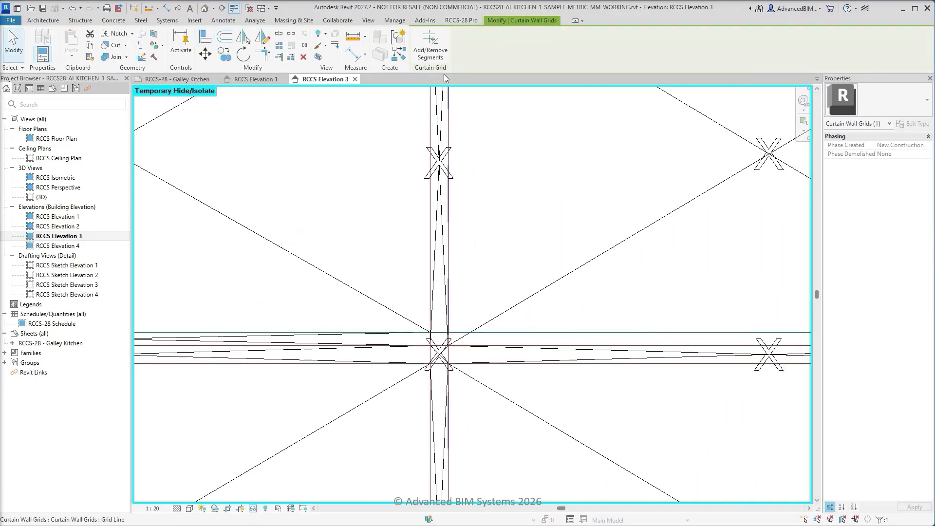
{"action": "left_click", "coordinate": [431, 45]}
{"action": "scroll", "coordinate": [466, 277], "scroll_direction": "down", "scroll_amount": 2}
{"action": "middle_click_drag", "start_coordinate": [670, 288], "coordinate": [454, 337]}
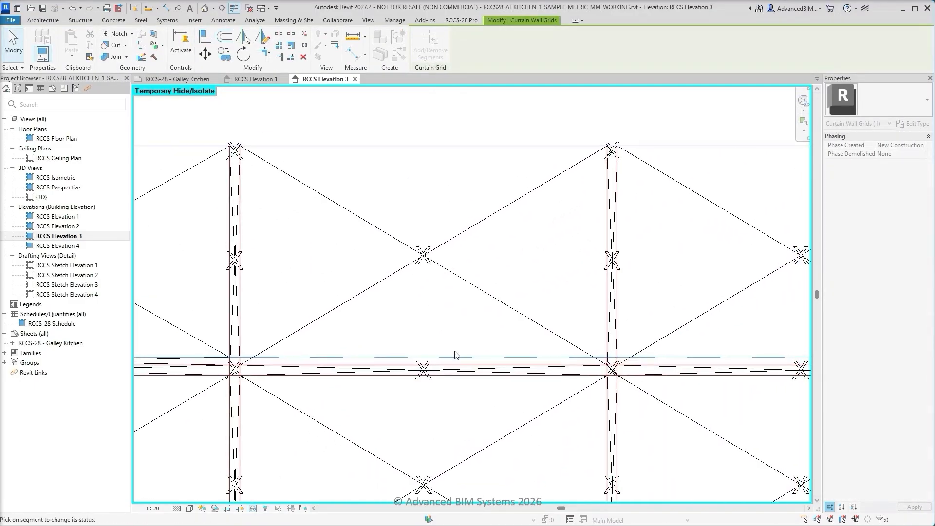
{"action": "left_click", "coordinate": [455, 359]}
{"action": "middle_click_drag", "start_coordinate": [618, 344], "coordinate": [330, 319]}
{"action": "left_click", "coordinate": [531, 336]}
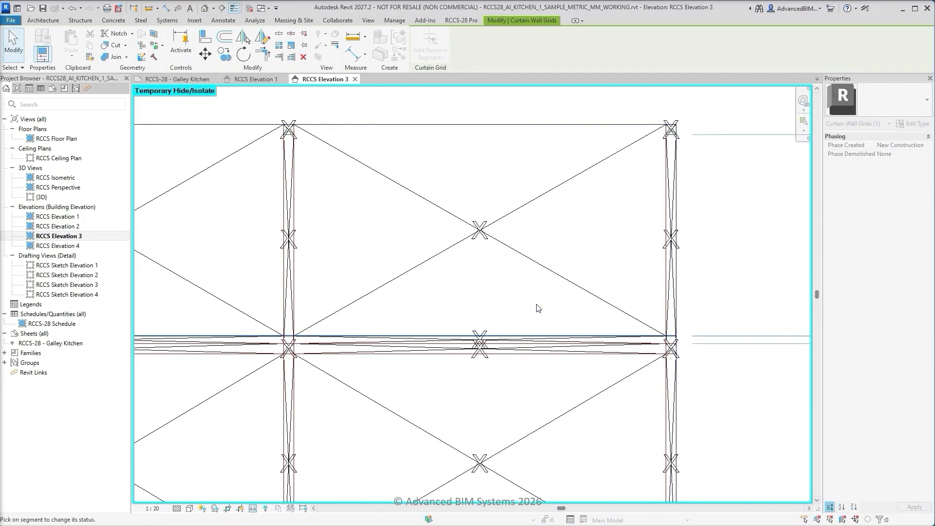
{"action": "key", "text": "Escape"}
{"action": "key", "text": "Escape"}
Copy the grid line above the middle shelf down to the endpoint of the sketched line just above the bottom shelf
{"action": "scroll", "coordinate": [541, 319], "scroll_direction": "up", "scroll_amount": 2}
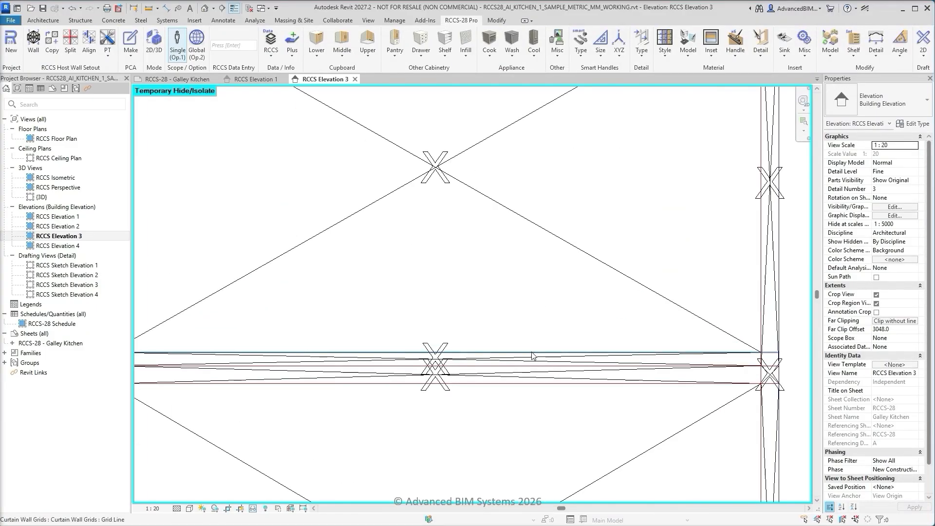
{"action": "left_click", "coordinate": [532, 352]}
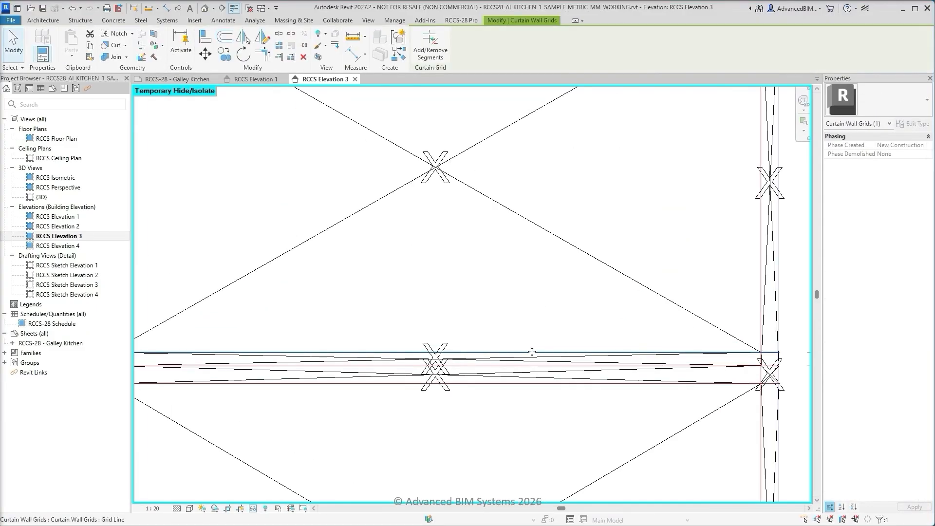
{"action": "left_click", "coordinate": [225, 54]}
{"action": "scroll", "coordinate": [560, 329], "scroll_direction": "up", "scroll_amount": 3}
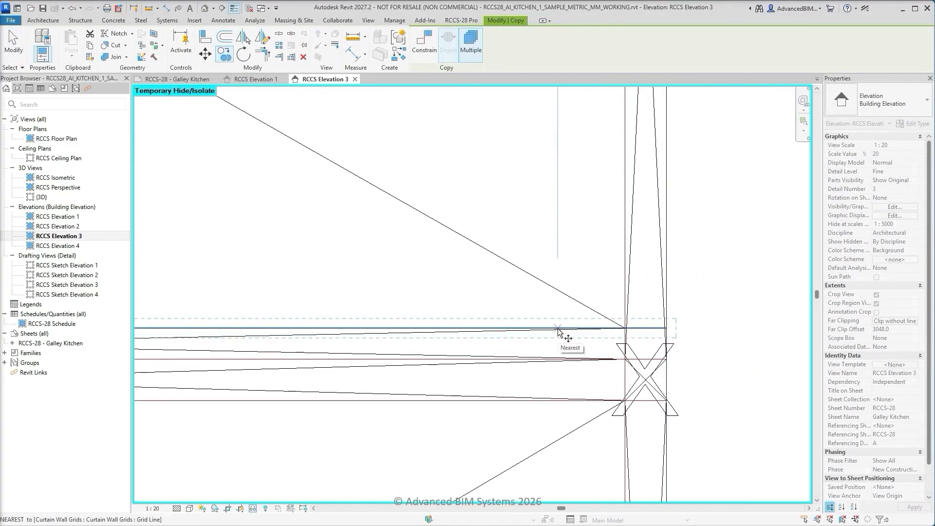
{"action": "left_click", "coordinate": [626, 329]}
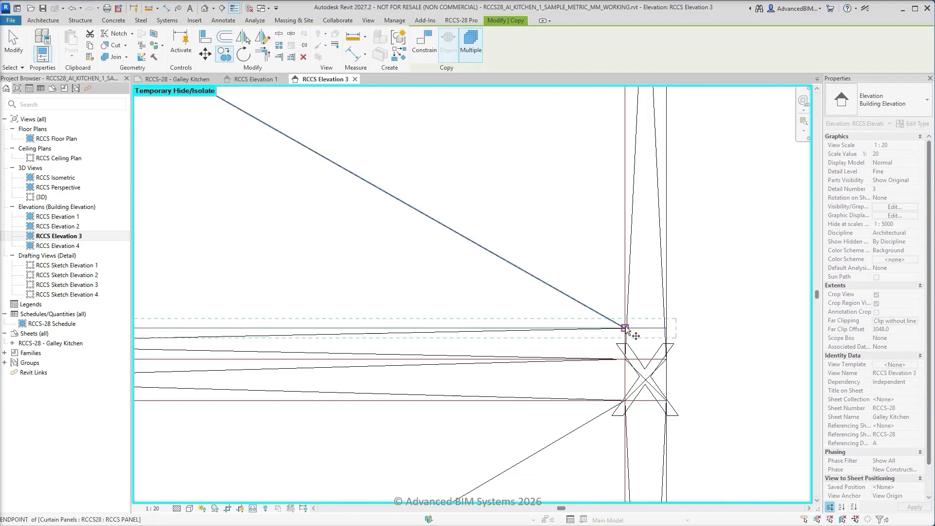
{"action": "scroll", "coordinate": [589, 263], "scroll_direction": "down", "scroll_amount": 3}
{"action": "scroll", "coordinate": [589, 263], "scroll_direction": "down", "scroll_amount": 3}
{"action": "scroll", "coordinate": [597, 423], "scroll_direction": "up", "scroll_amount": 5}
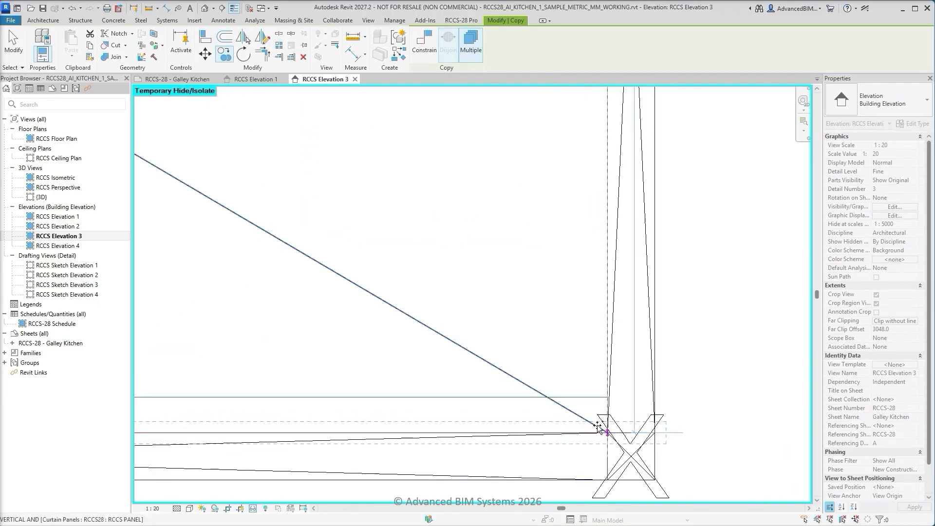
{"action": "left_click", "coordinate": [607, 398]}
{"action": "key", "text": "Escape"}
{"action": "key", "text": "Escape"}
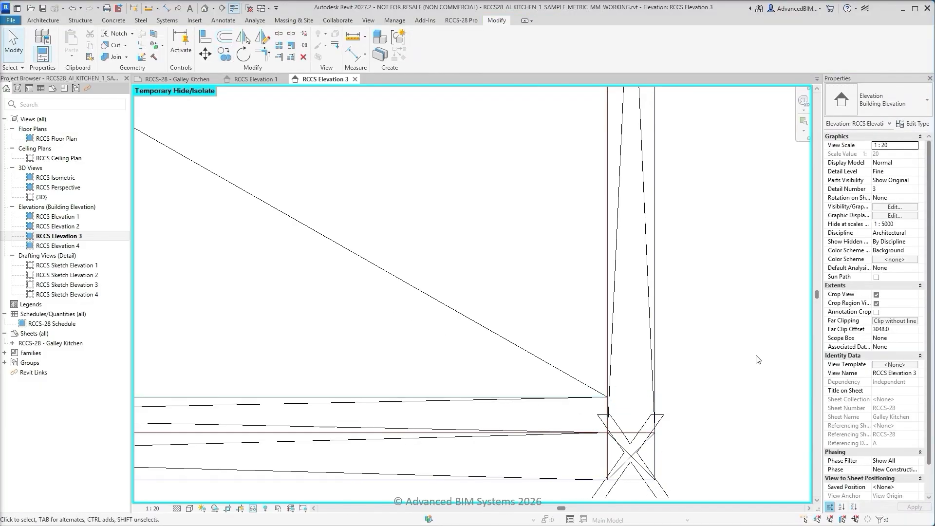
Fit the whole elevation in view and reset the temporary hide/isolate so all elements show again
{"action": "key", "text": "z"}
{"action": "key", "text": "f"}
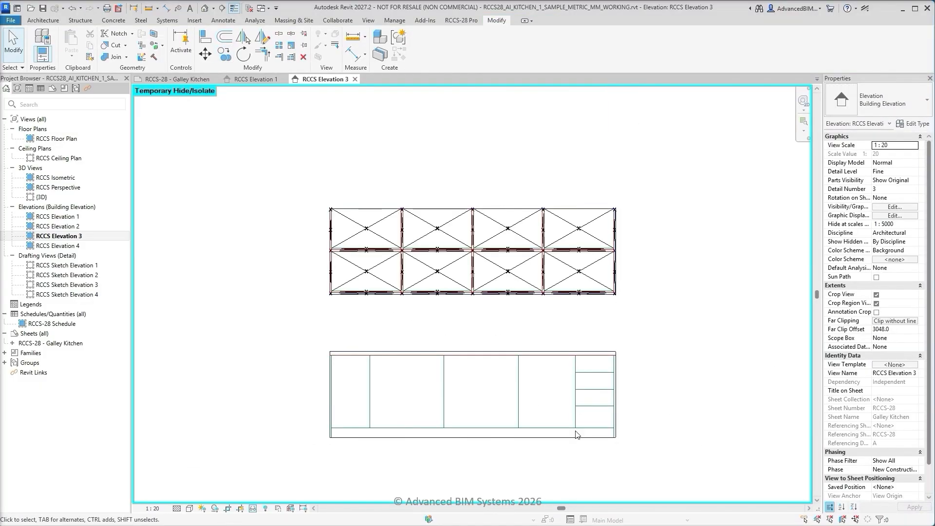
{"action": "left_click", "coordinate": [253, 509]}
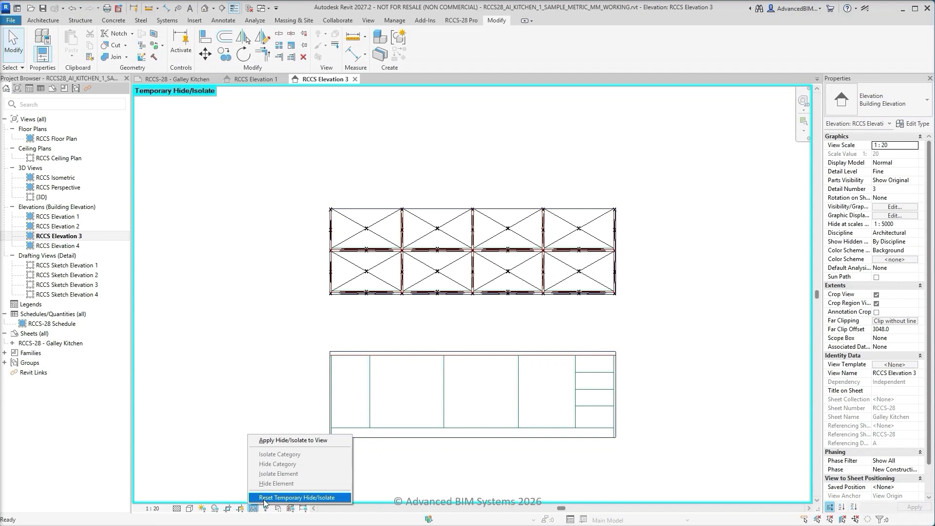
{"action": "left_click", "coordinate": [264, 499]}
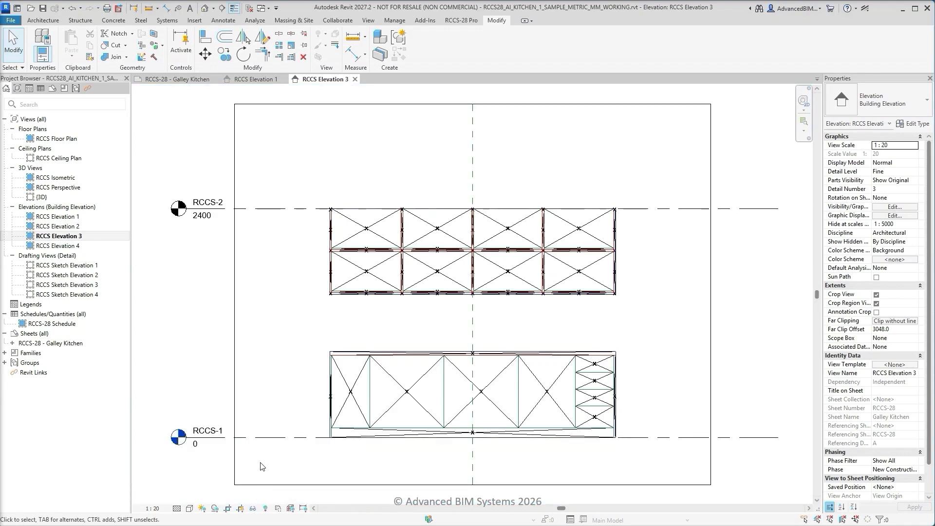
{"action": "left_click", "coordinate": [462, 20]}
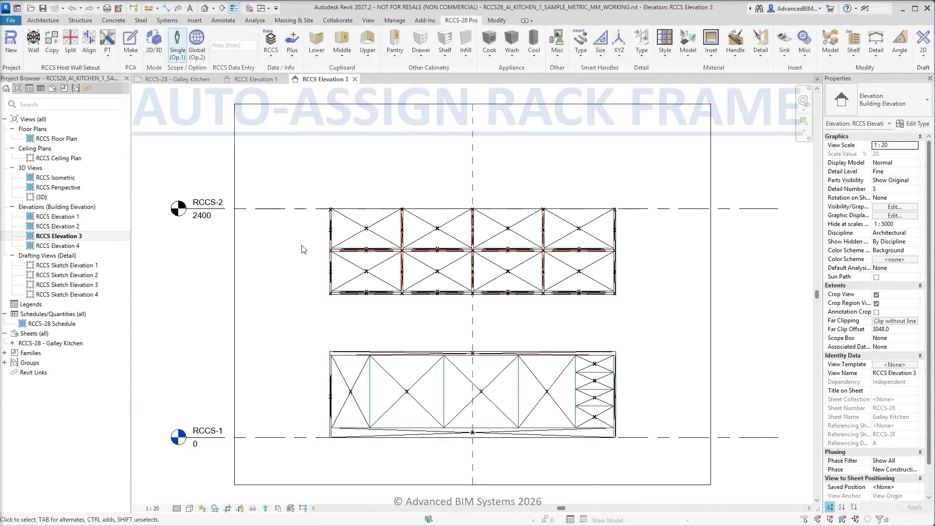
Temporarily isolate the upper RCCS-HW curtain wall in the elevation
{"action": "left_click", "coordinate": [329, 252]}
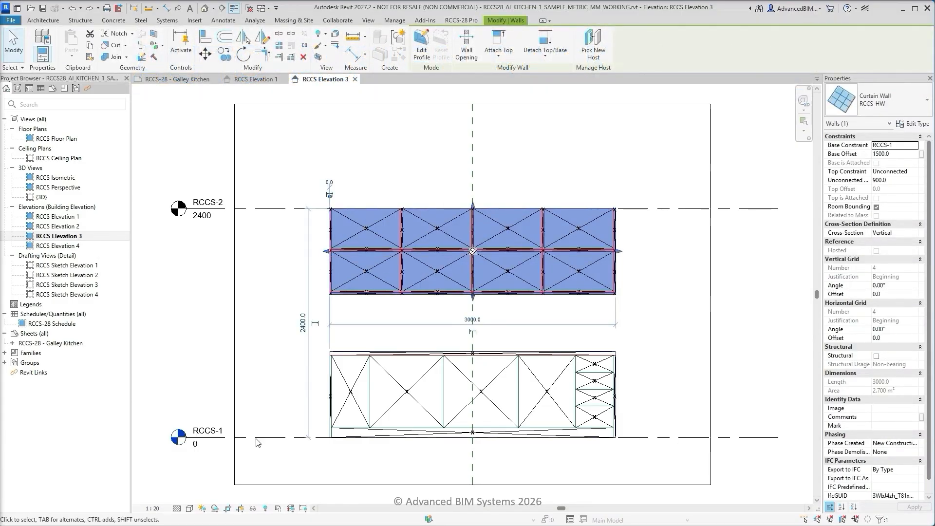
{"action": "left_click", "coordinate": [253, 508]}
{"action": "left_click", "coordinate": [263, 474]}
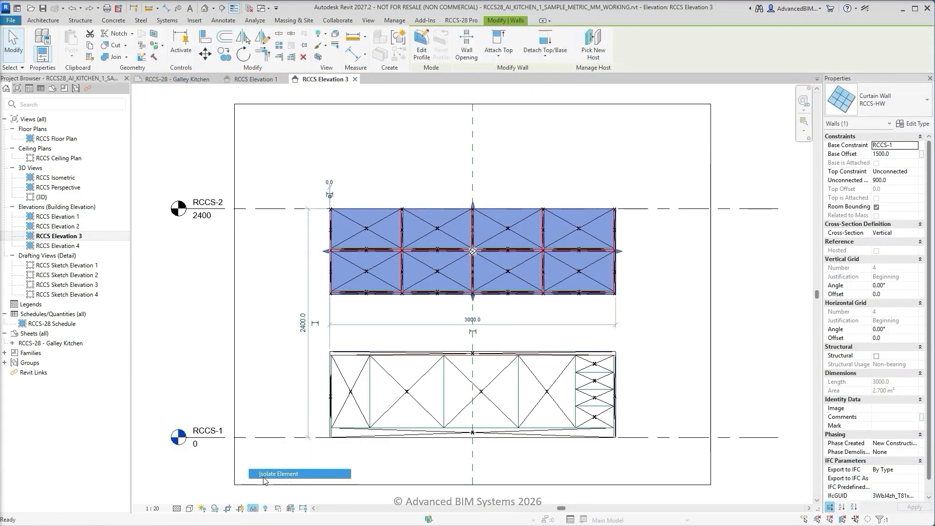
Clear the selection, enter a depth value of 0 and run the Shelf-Rack Frame assist on the isolated wall
{"action": "left_click", "coordinate": [250, 306]}
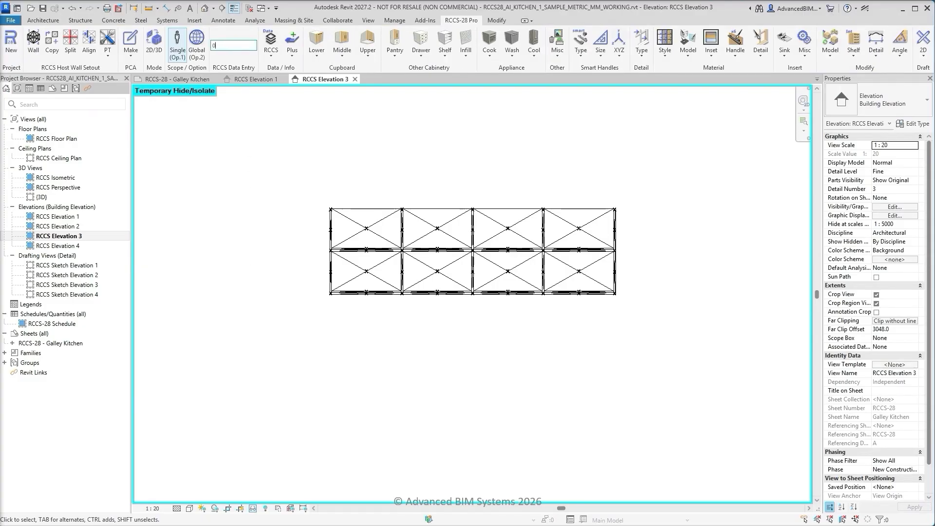
{"action": "left_click", "coordinate": [130, 53]}
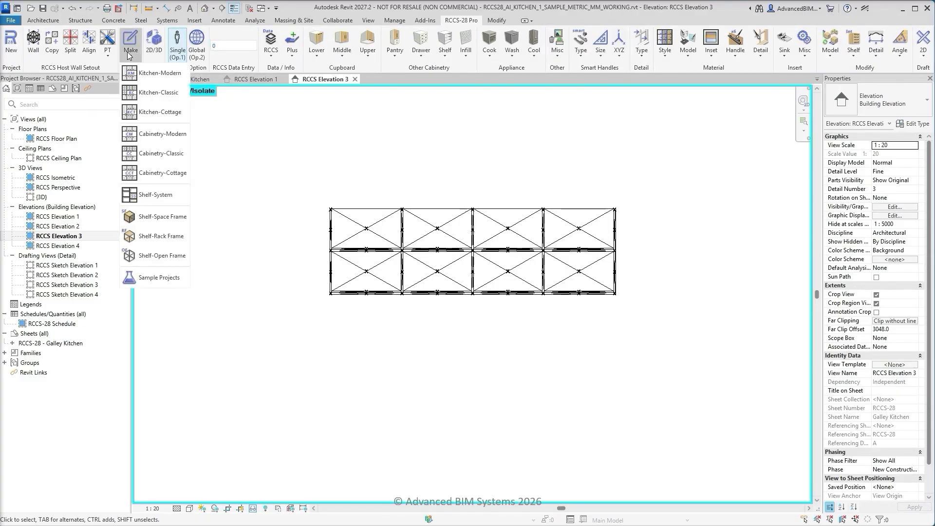
{"action": "left_click", "coordinate": [156, 237]}
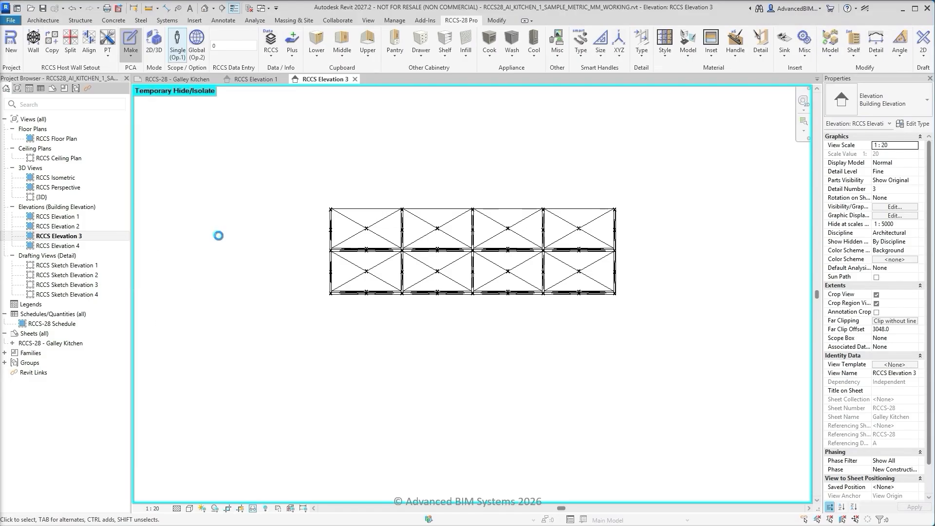
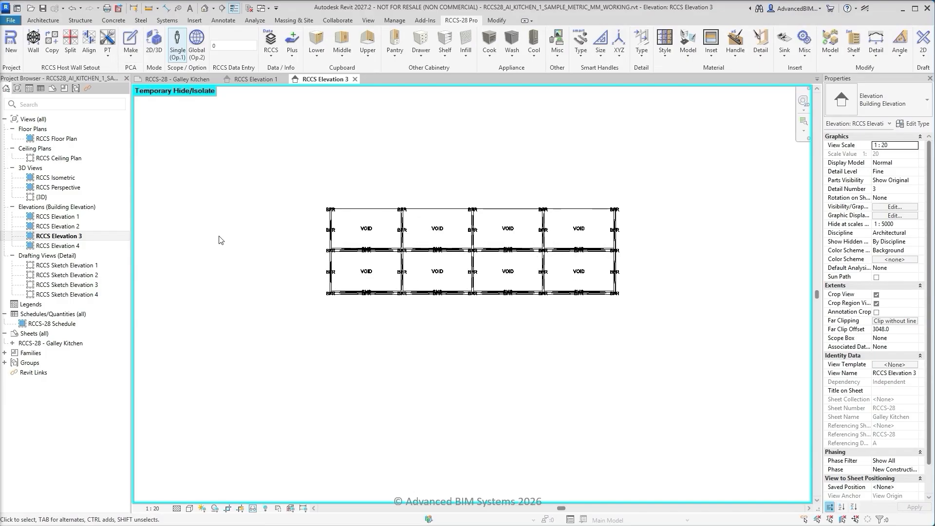
Reset the temporary hide/isolate and temporarily isolate the lower RCCS-HW curtain wall instead, leaving nothing selected
{"action": "left_click", "coordinate": [253, 508]}
{"action": "left_click", "coordinate": [299, 498]}
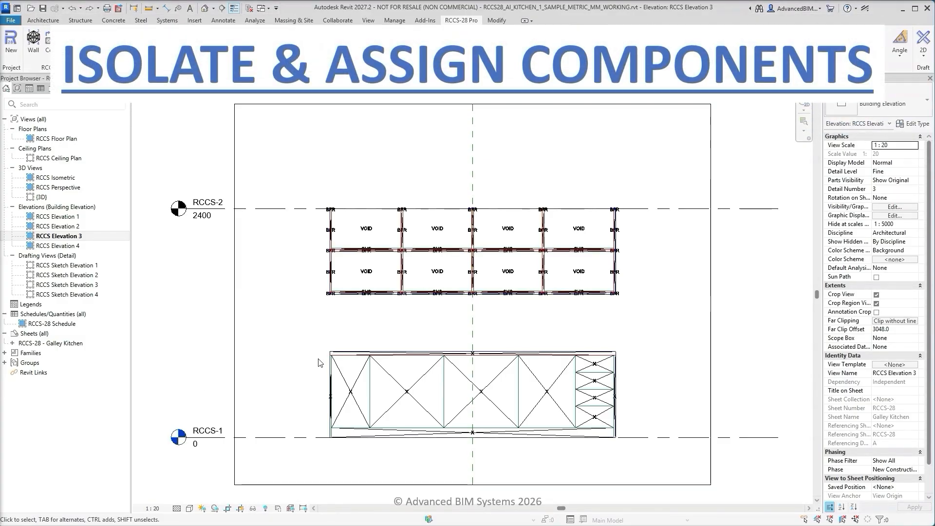
{"action": "left_click", "coordinate": [330, 368]}
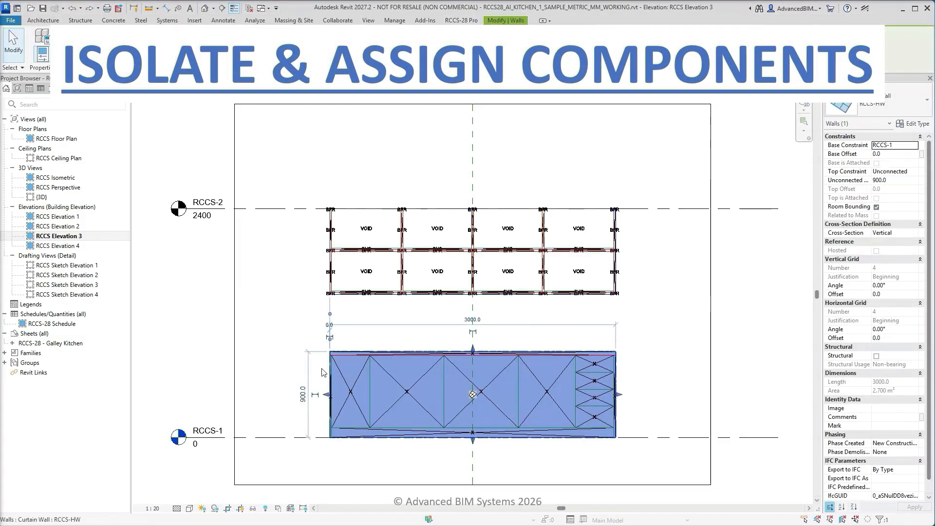
{"action": "left_click", "coordinate": [253, 508]}
{"action": "left_click", "coordinate": [273, 476]}
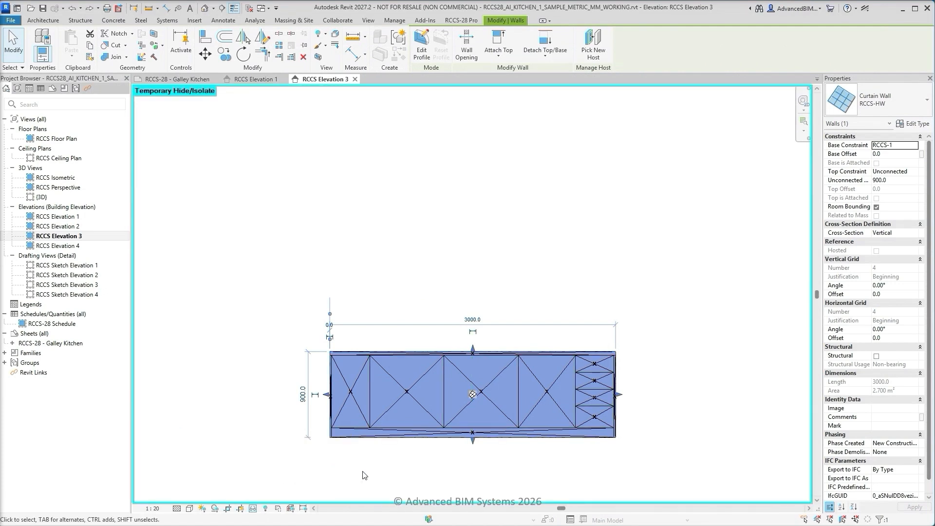
{"action": "left_click", "coordinate": [393, 474]}
Enter a depth value of 600 and assign the Benchtop shelf component to the long top panel of the isolated wall
{"action": "scroll", "coordinate": [288, 472], "scroll_direction": "up", "scroll_amount": 3}
{"action": "middle_click_drag", "start_coordinate": [625, 469], "coordinate": [494, 444]}
{"action": "left_click", "coordinate": [235, 44]}
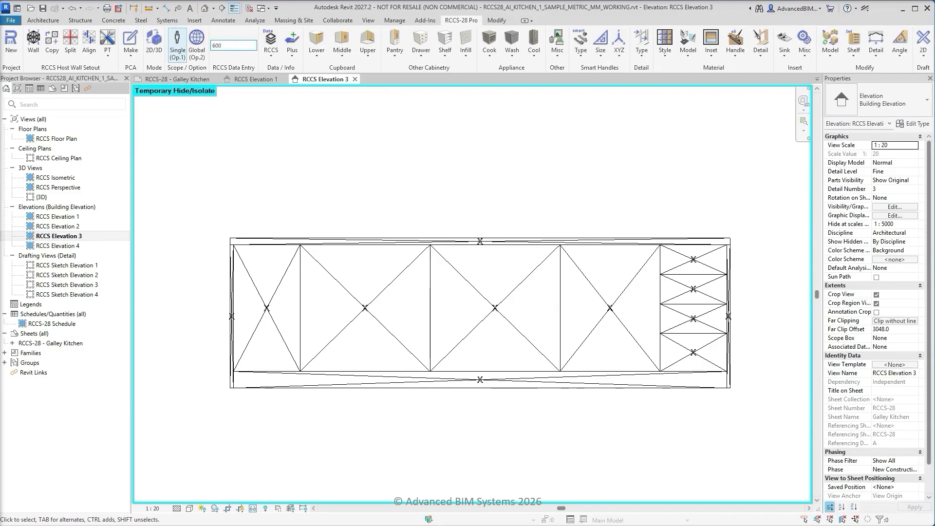
{"action": "left_click", "coordinate": [445, 49]}
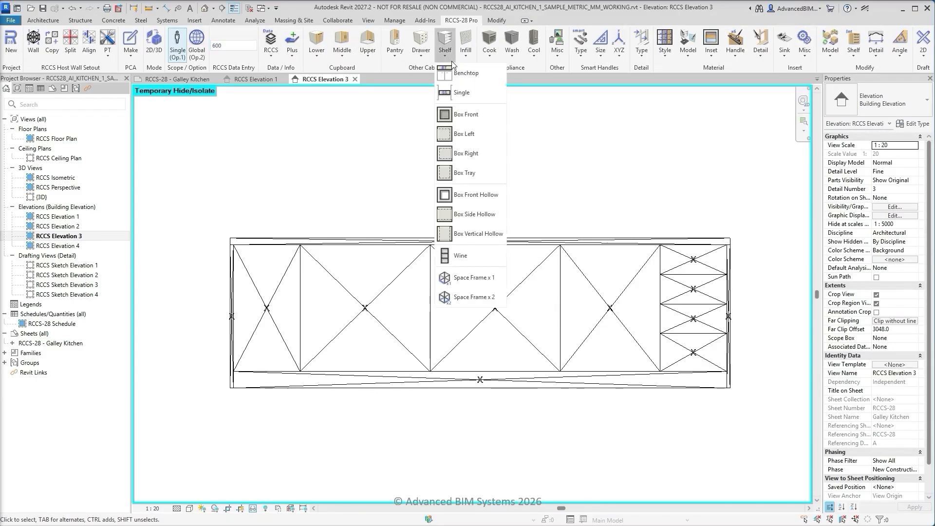
{"action": "left_click", "coordinate": [463, 73]}
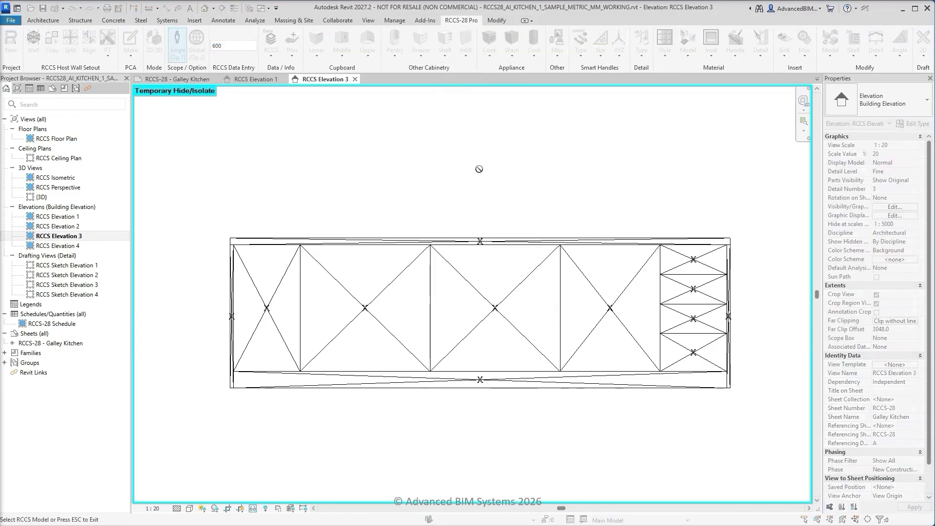
{"action": "left_click", "coordinate": [487, 239]}
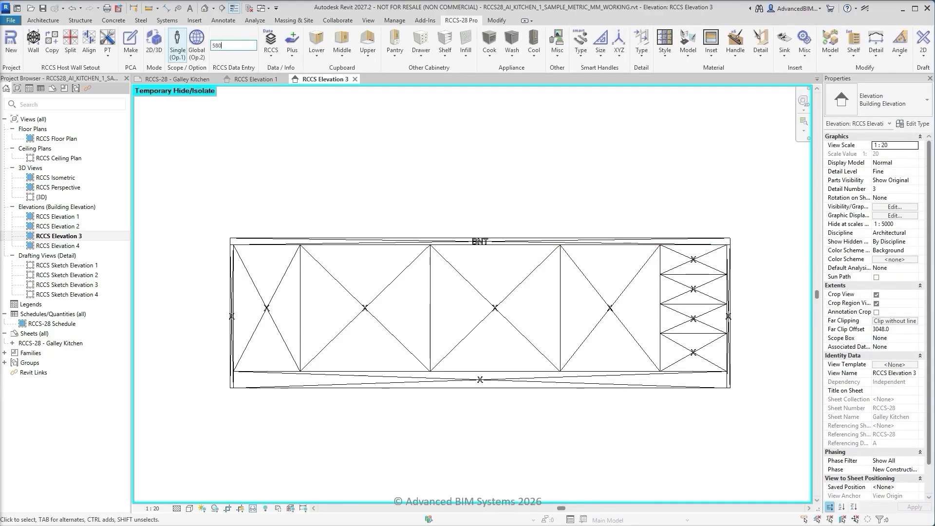
Enter a depth value of 580 and assign the Panel infill to the narrow vertical panels at both ends of the wall
{"action": "key", "text": "Return"}
{"action": "left_click", "coordinate": [445, 49]}
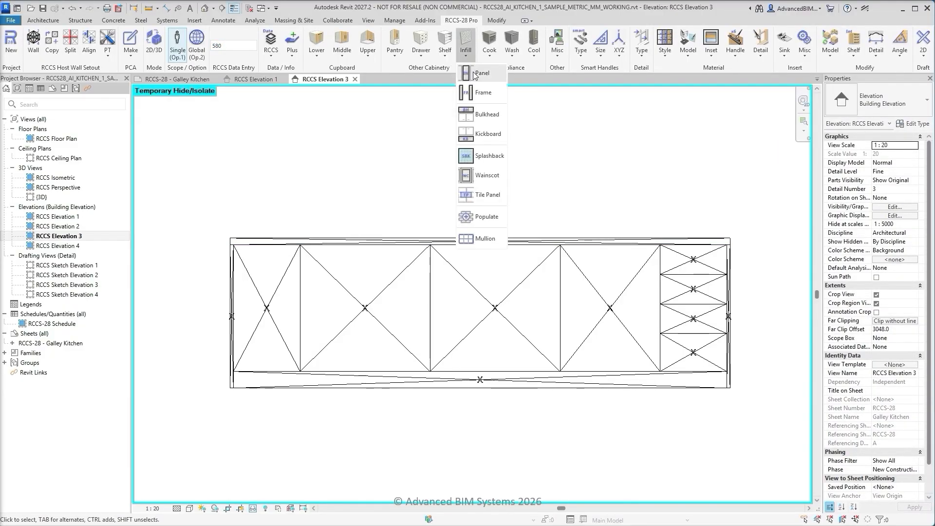
{"action": "left_click", "coordinate": [474, 74]}
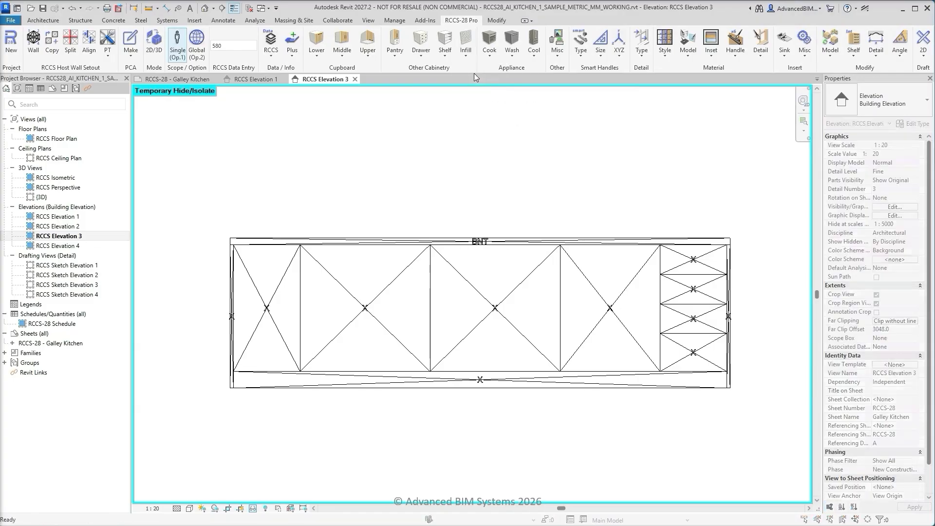
{"action": "left_click", "coordinate": [233, 256]}
{"action": "left_click", "coordinate": [729, 282]}
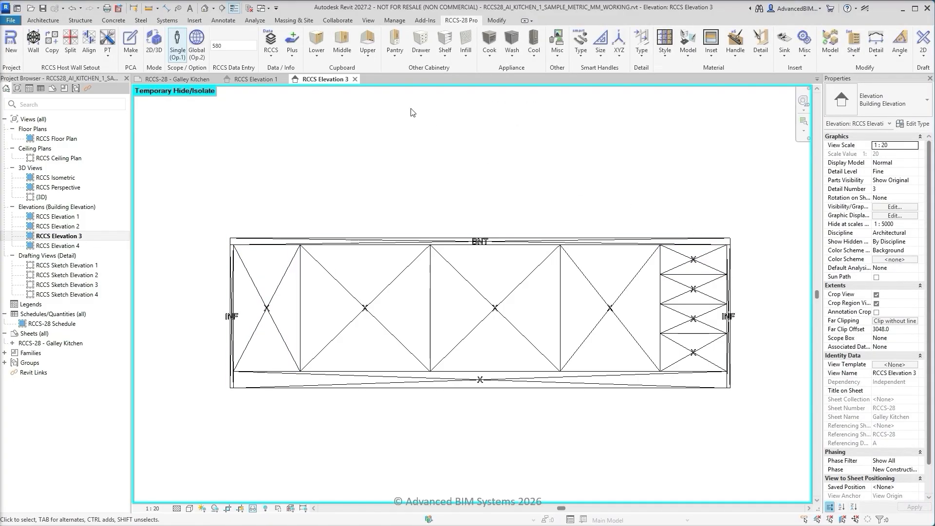
Assign a Hinge Left lower cupboard to the leftmost cabinet panel and Doors x 2 lower cupboards to the two wide panels beside it
{"action": "left_click", "coordinate": [321, 57]}
{"action": "left_click", "coordinate": [336, 74]}
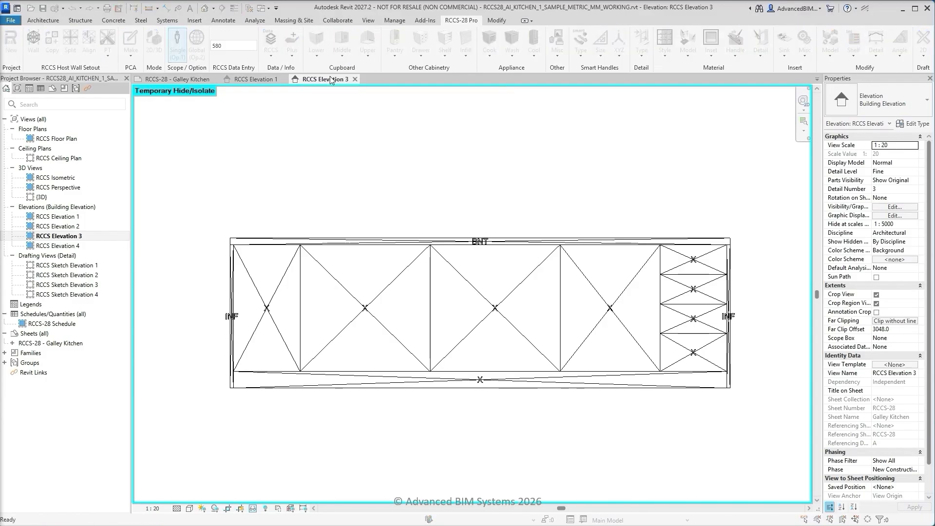
{"action": "left_click", "coordinate": [285, 274]}
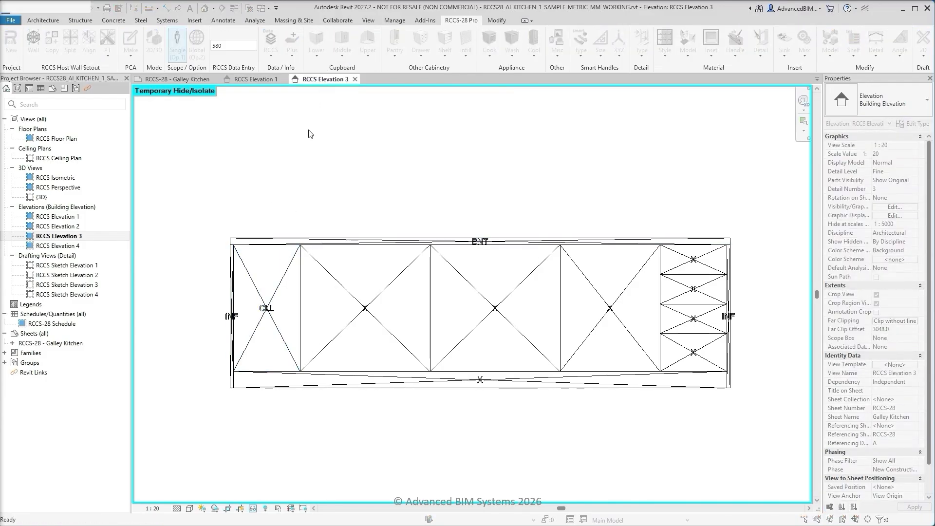
{"action": "left_click", "coordinate": [319, 56]}
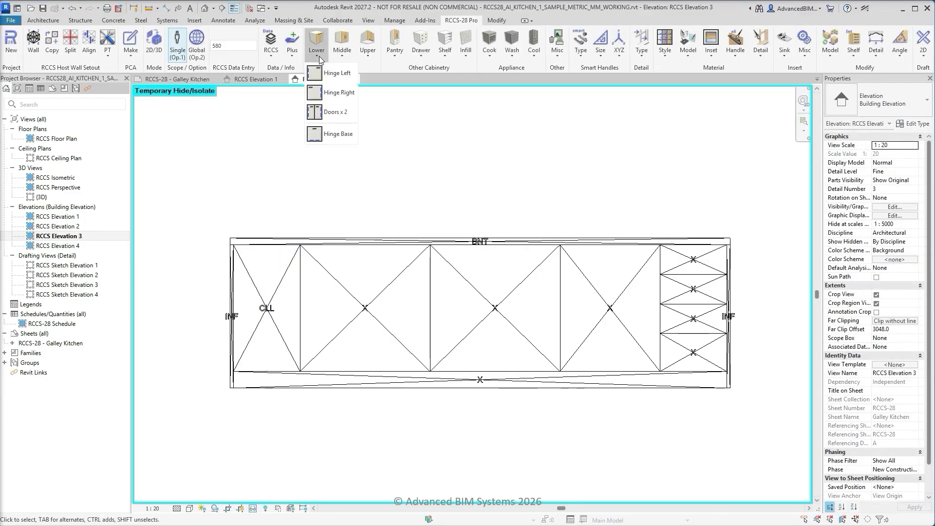
{"action": "left_click", "coordinate": [329, 105]}
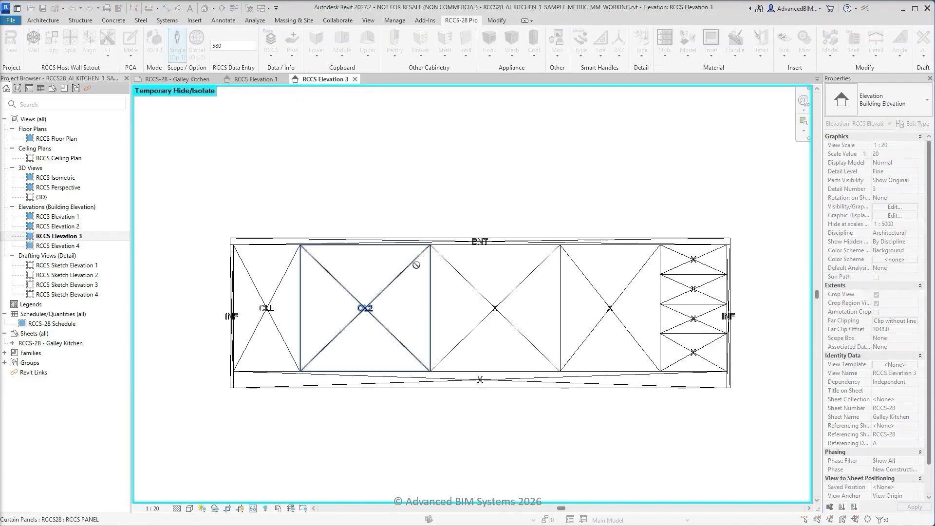
{"action": "left_click", "coordinate": [452, 269]}
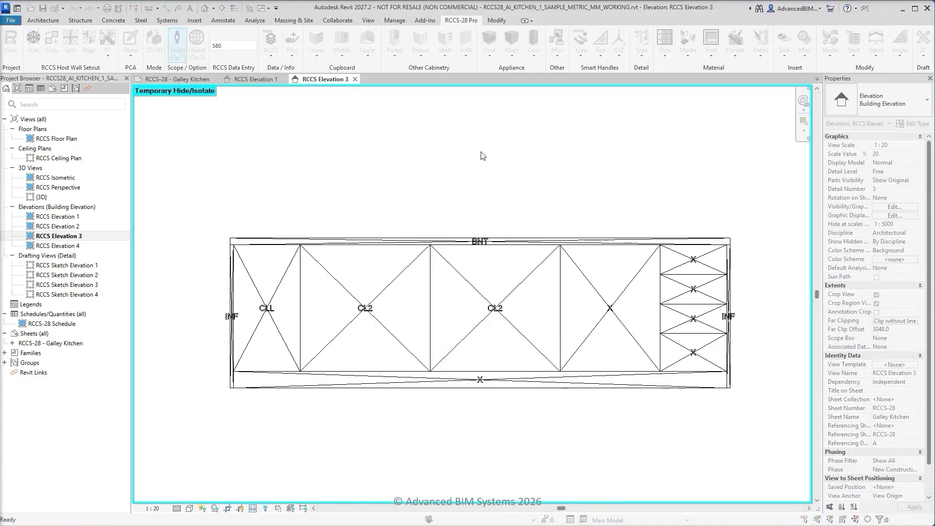
Assign the Dishwasher 1 appliance to the panel between the wide cupboards and the drawer stack
{"action": "left_click", "coordinate": [512, 56]}
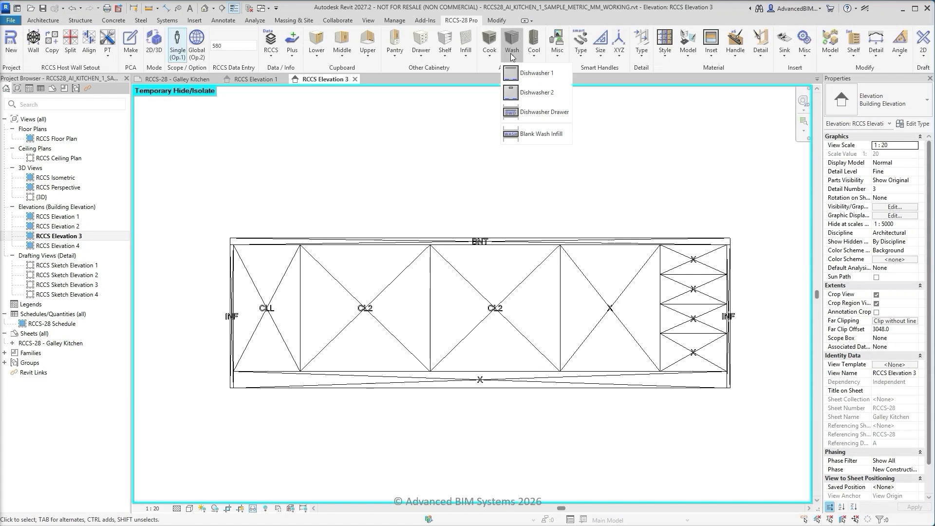
{"action": "left_click", "coordinate": [531, 73]}
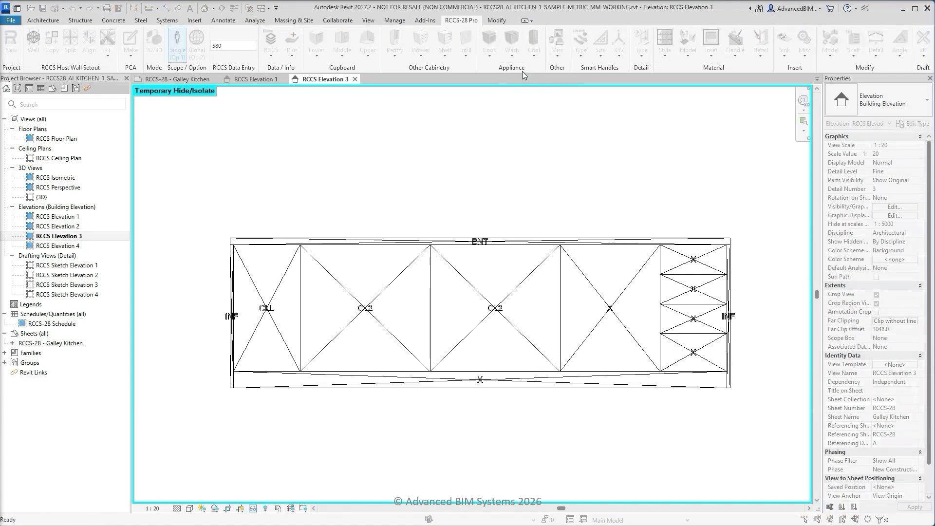
{"action": "left_click", "coordinate": [574, 263]}
{"action": "key", "text": "Escape"}
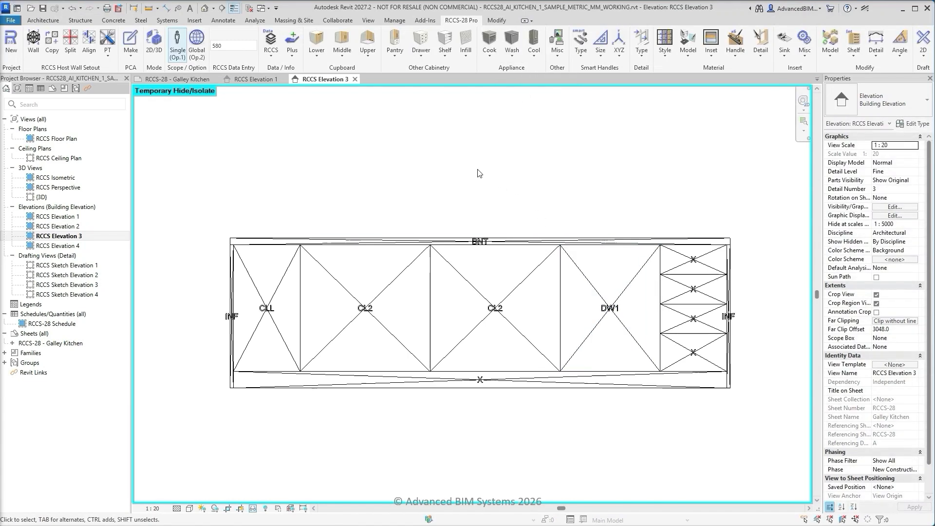
Assign the Handle x 1 drawer to all four stacked panels at the wall's right end
{"action": "left_click", "coordinate": [422, 53]}
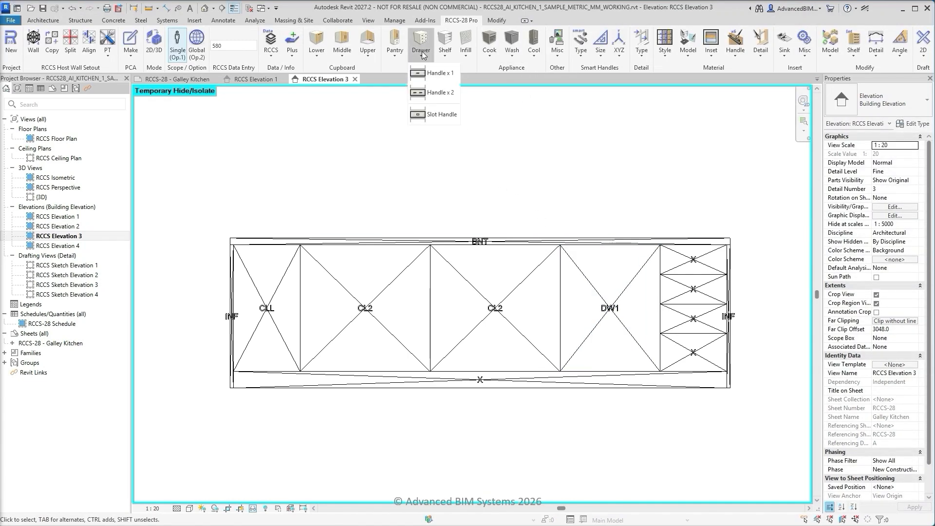
{"action": "left_click", "coordinate": [438, 74]}
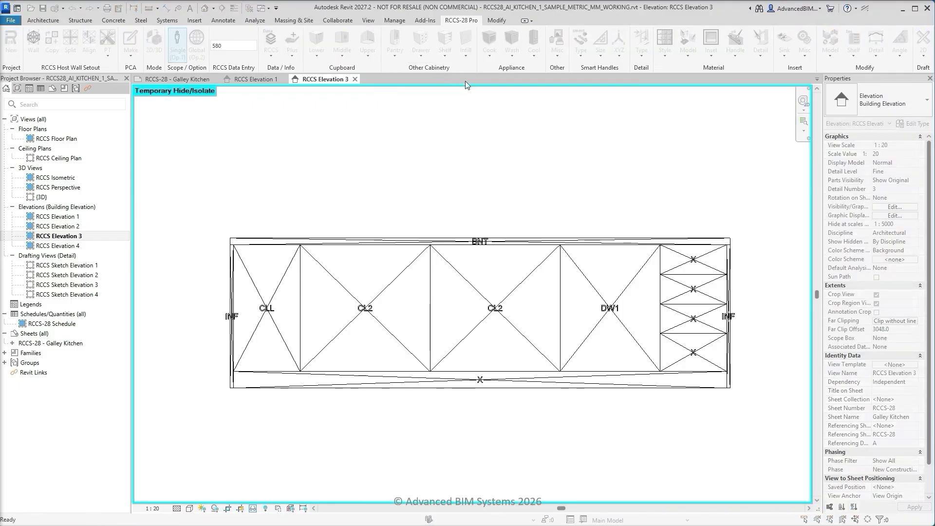
{"action": "left_click", "coordinate": [684, 271]}
{"action": "left_click", "coordinate": [687, 292]}
{"action": "left_click", "coordinate": [683, 324]}
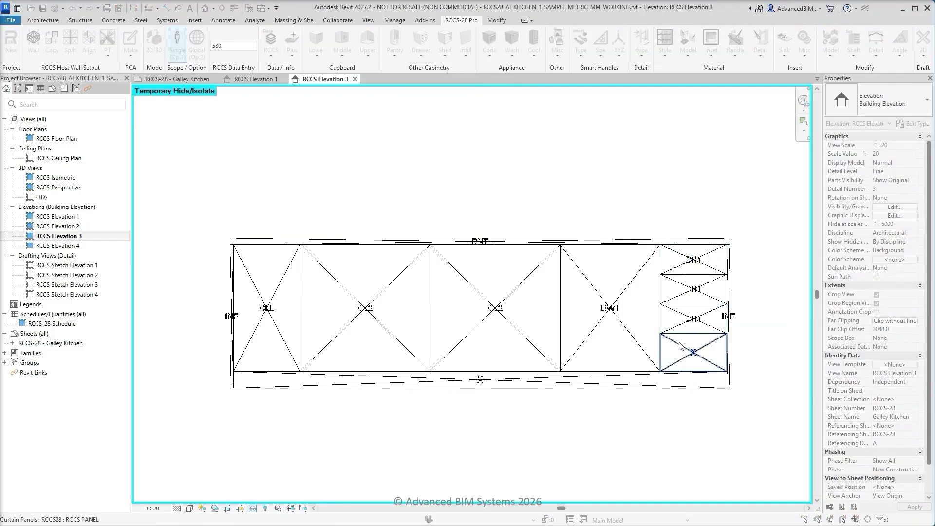
{"action": "left_click", "coordinate": [680, 346]}
{"action": "key", "text": "Escape"}
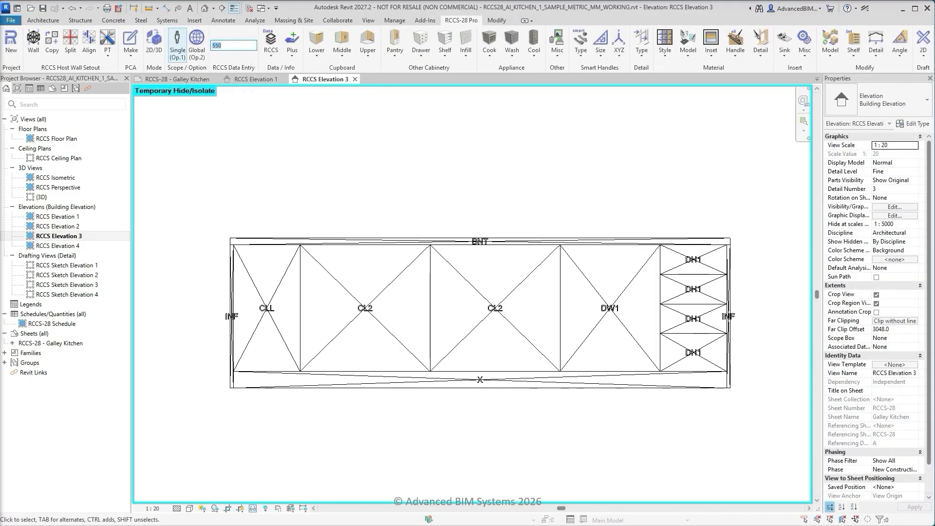
With a depth value of 550, assign the Kickboard infill to the long bottom panel of the wall
{"action": "left_click", "coordinate": [465, 55]}
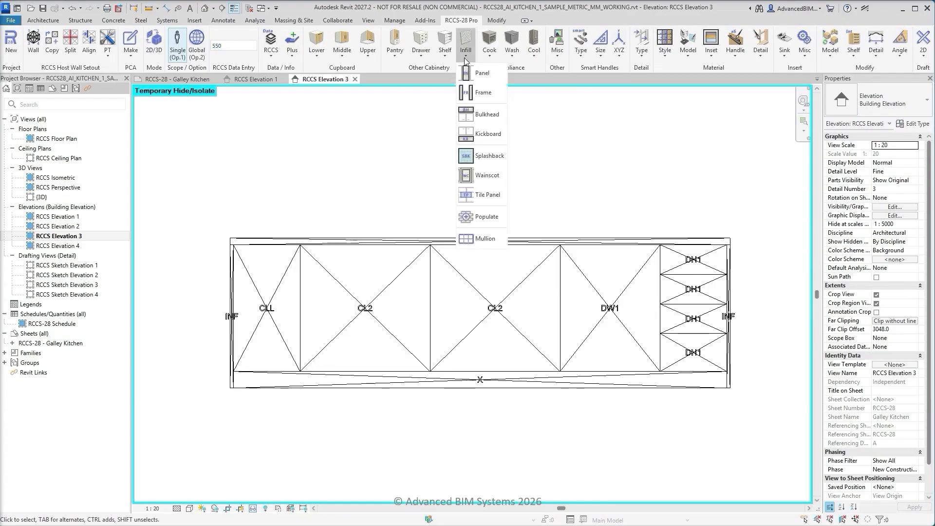
{"action": "left_click", "coordinate": [485, 114]}
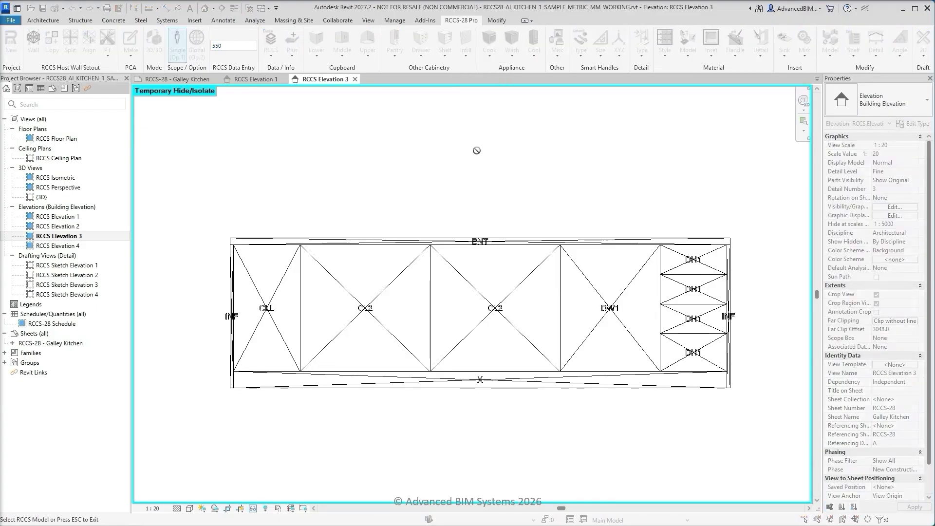
{"action": "left_click", "coordinate": [480, 381]}
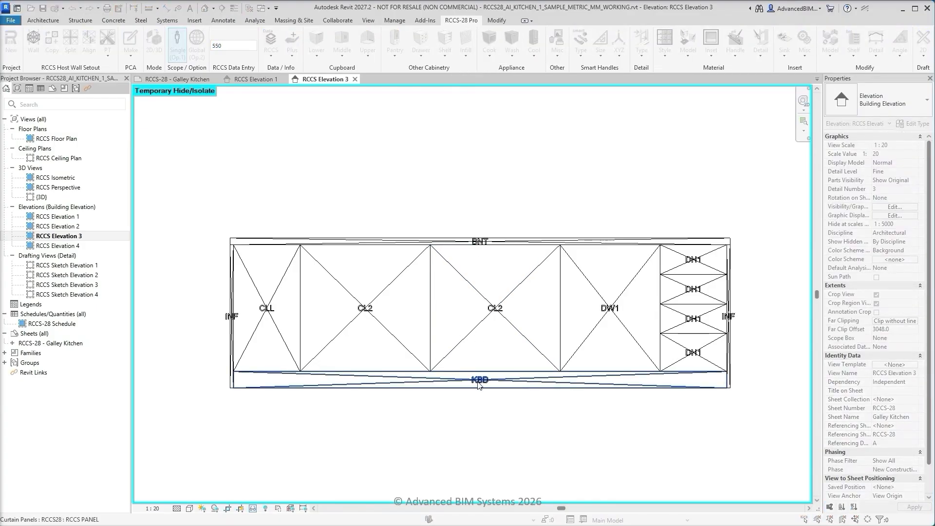
{"action": "key", "text": "Escape"}
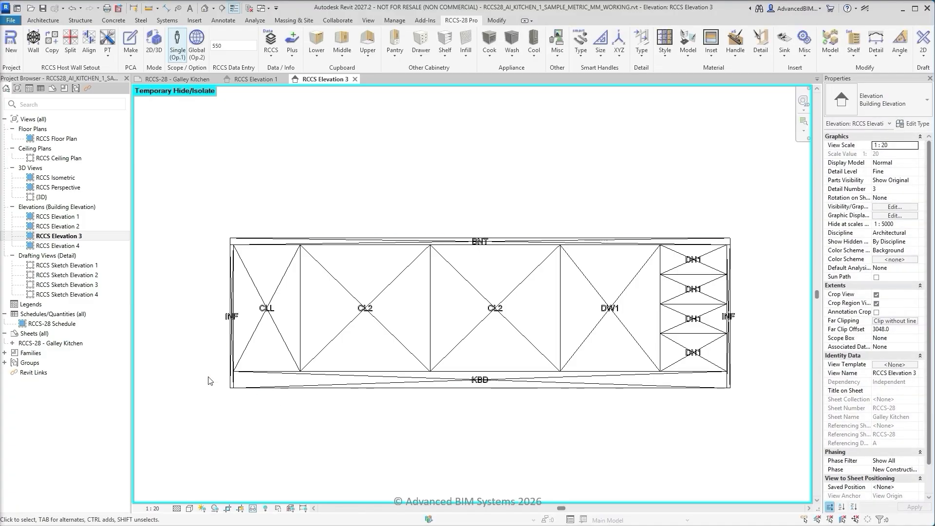
Reset the temporary hide/isolate in RCCS Elevation 3 so all its elements show again
{"action": "middle_click", "coordinate": [192, 369]}
{"action": "middle_click", "coordinate": [192, 369]}
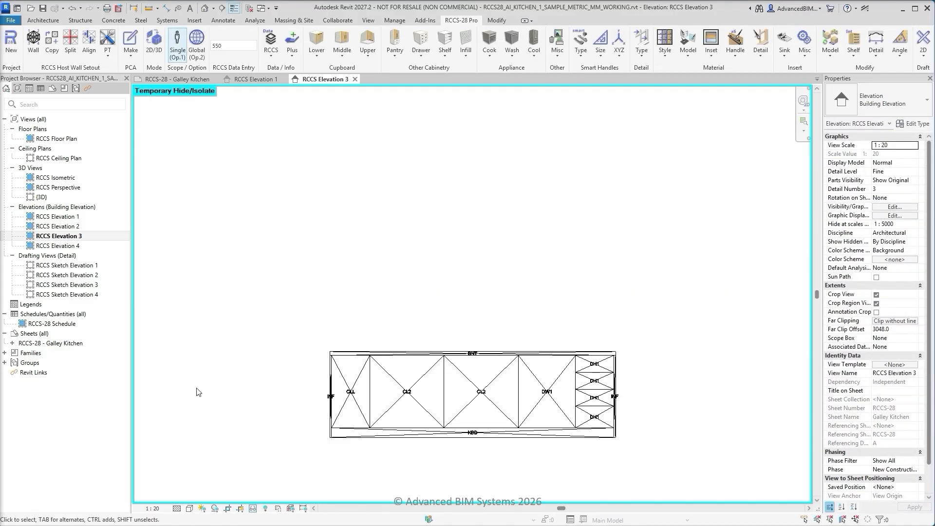
{"action": "left_click", "coordinate": [253, 508]}
{"action": "left_click", "coordinate": [293, 496]}
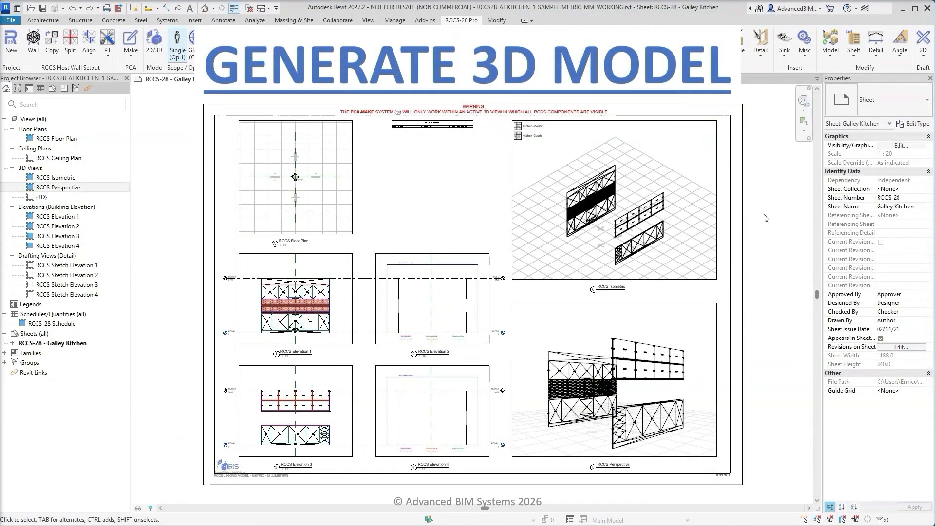
Activate the RCCS Isometric viewport on the Galley Kitchen sheet, generate the 3D model with the 2D/3D mode switch, and deactivate the viewport
{"action": "left_click", "coordinate": [687, 168]}
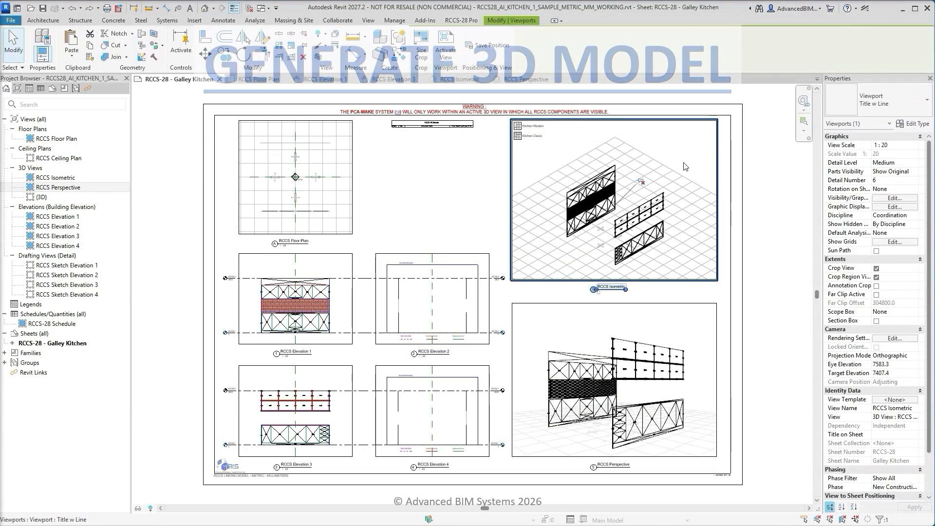
{"action": "right_click", "coordinate": [686, 167]}
{"action": "left_click", "coordinate": [715, 237]}
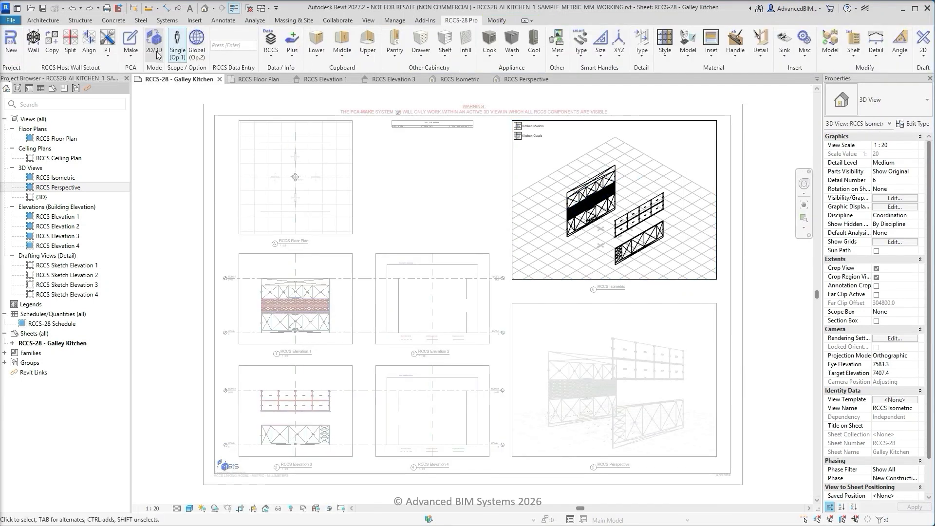
{"action": "left_click", "coordinate": [157, 51]}
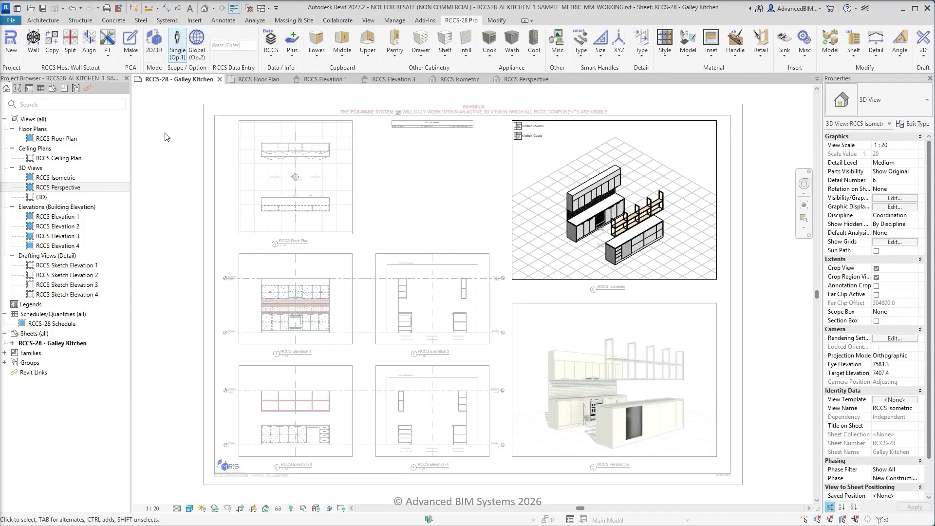
{"action": "double_click", "coordinate": [190, 132]}
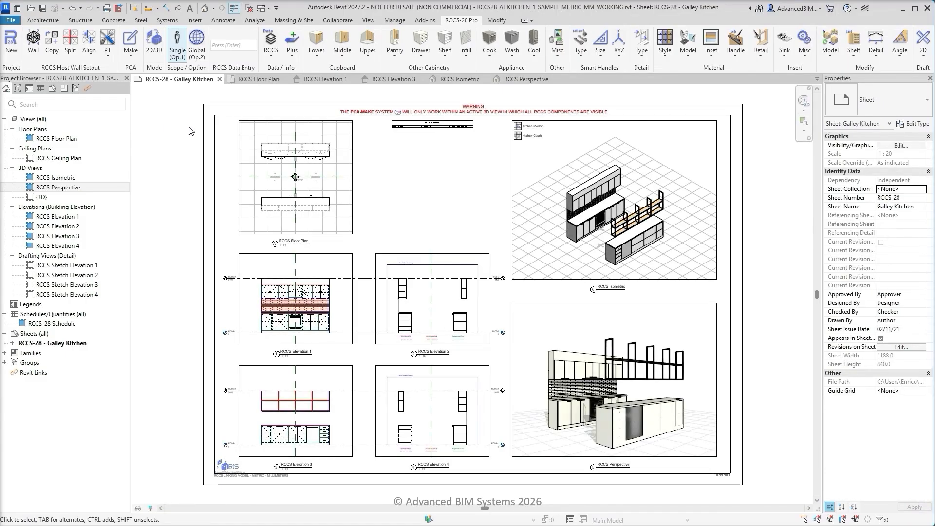
Review the generated kitchen model in the RCCS Floor Plan, Elevation 1, Elevation 3 and Isometric views
{"action": "left_click", "coordinate": [255, 83]}
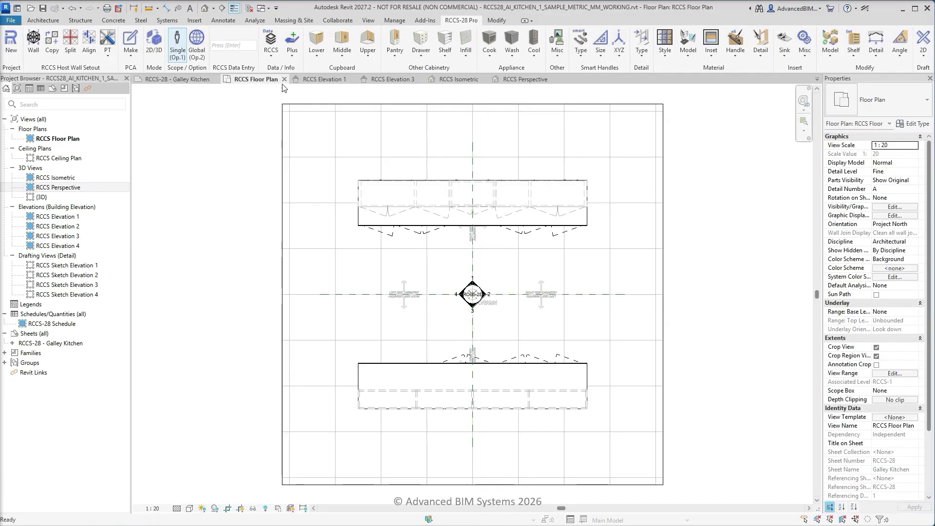
{"action": "left_click", "coordinate": [327, 84]}
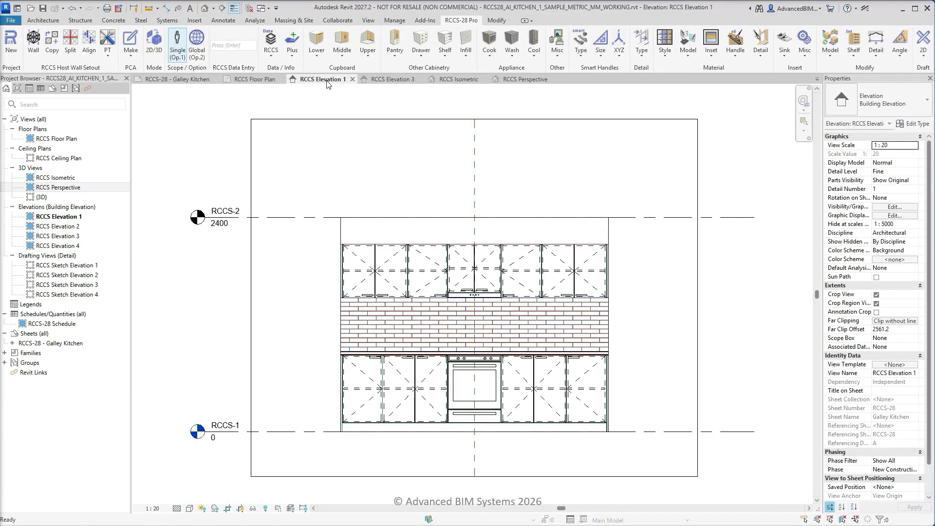
{"action": "left_click", "coordinate": [404, 84]}
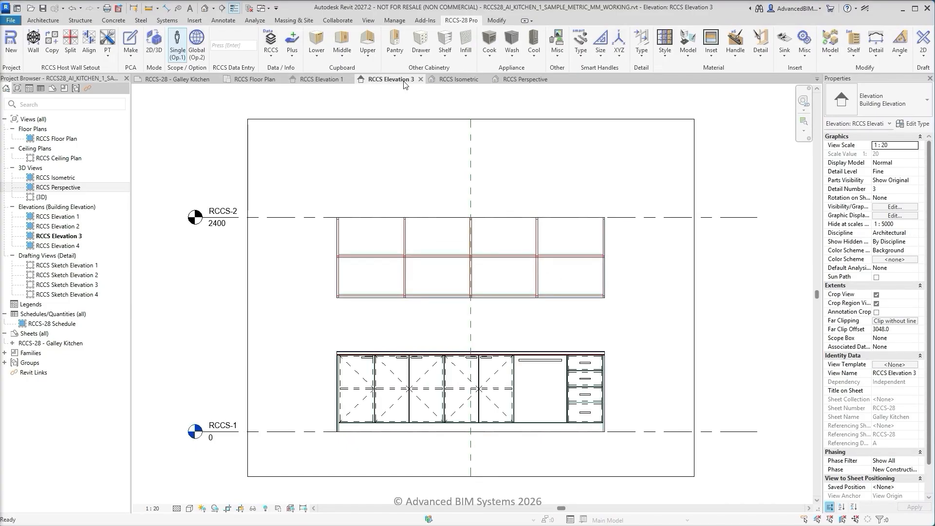
{"action": "left_click", "coordinate": [465, 81]}
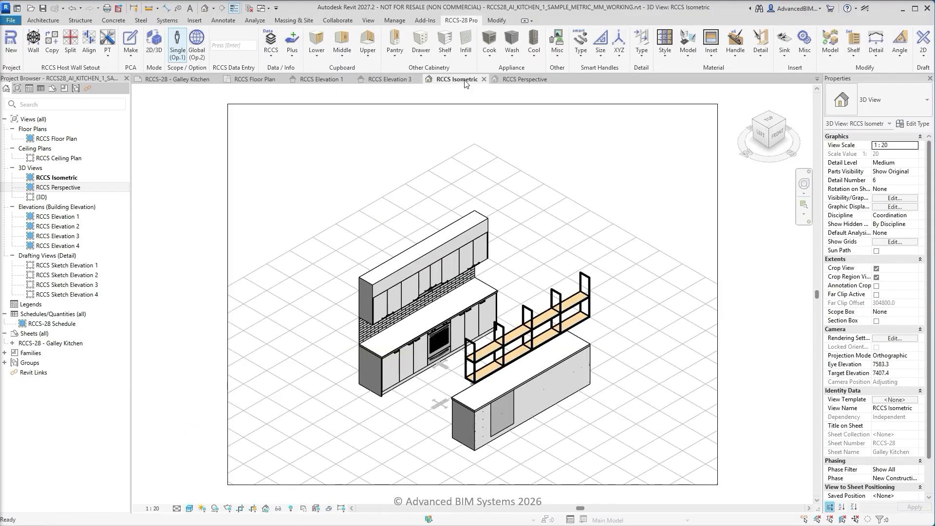
In the RCCS Perspective view, apply the Wood/Fin 1 Mix material style to the kitchen
{"action": "left_click", "coordinate": [532, 81]}
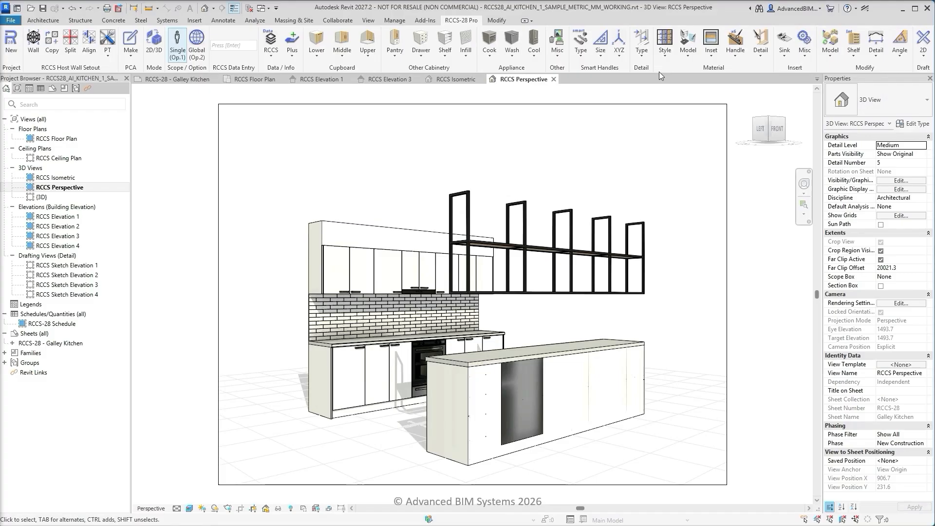
{"action": "left_click", "coordinate": [665, 49]}
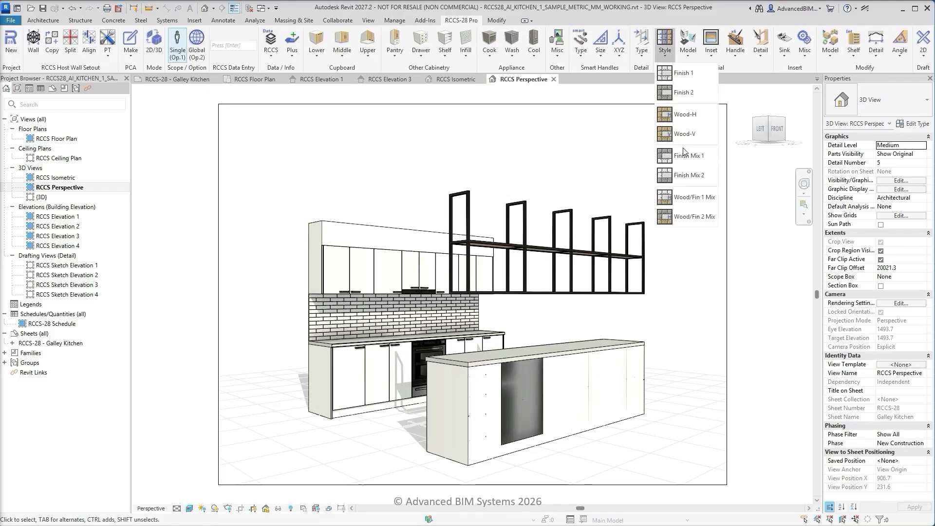
{"action": "left_click", "coordinate": [702, 200]}
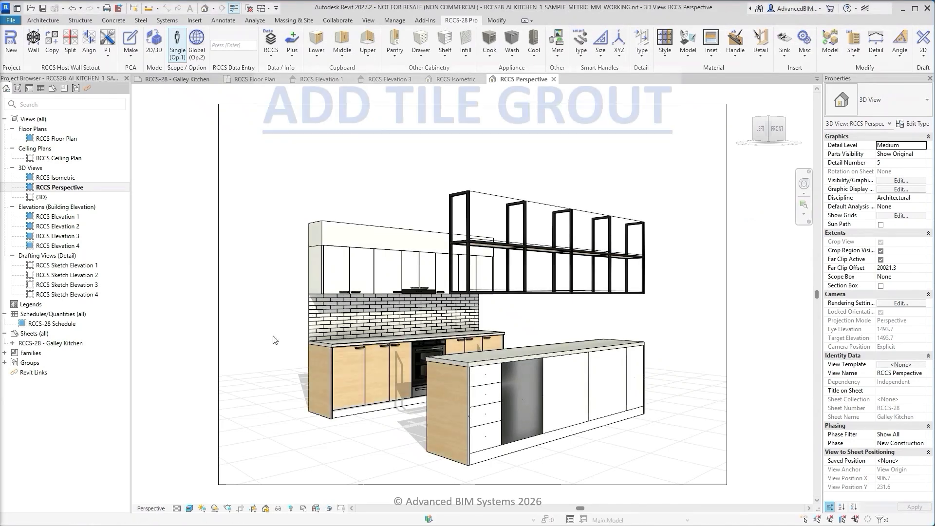
Add tile grout to the splashback by placing RCCS-TILE GROUT rectangular mullions on all its grid lines
{"action": "scroll", "coordinate": [286, 340], "scroll_direction": "up", "scroll_amount": 5}
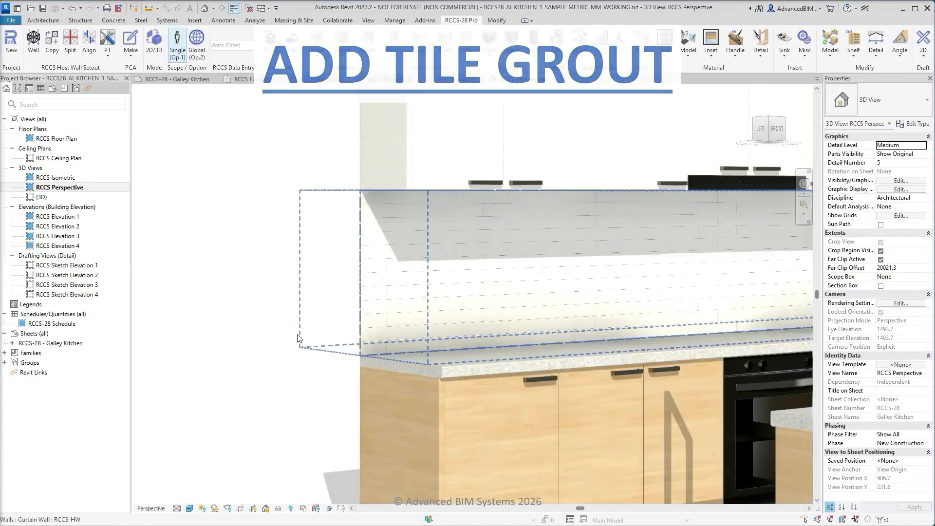
{"action": "scroll", "coordinate": [351, 330], "scroll_direction": "up", "scroll_amount": 6}
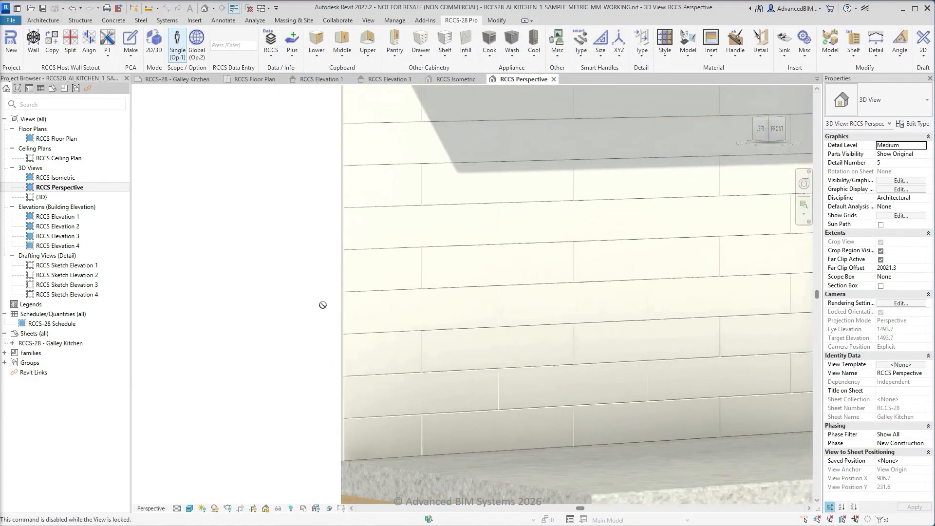
{"action": "scroll", "coordinate": [324, 309], "scroll_direction": "up", "scroll_amount": 2}
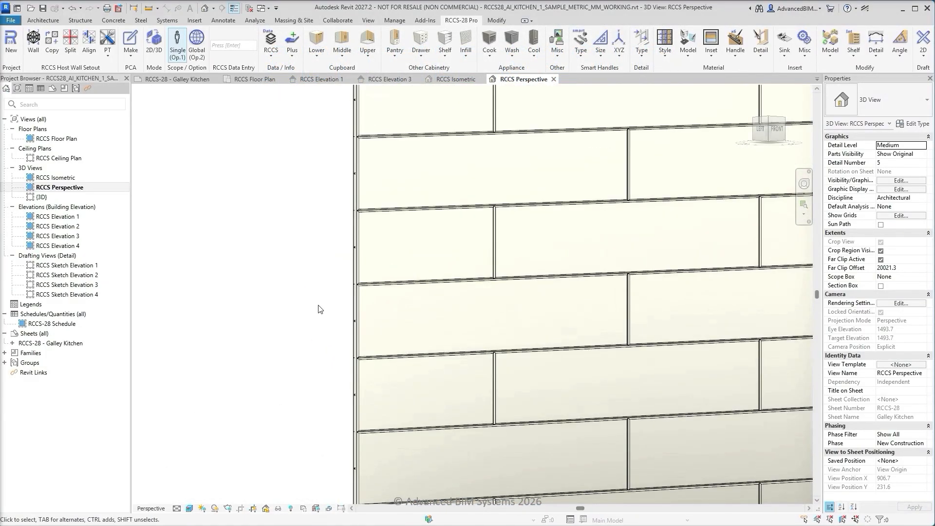
{"action": "left_click", "coordinate": [471, 52]}
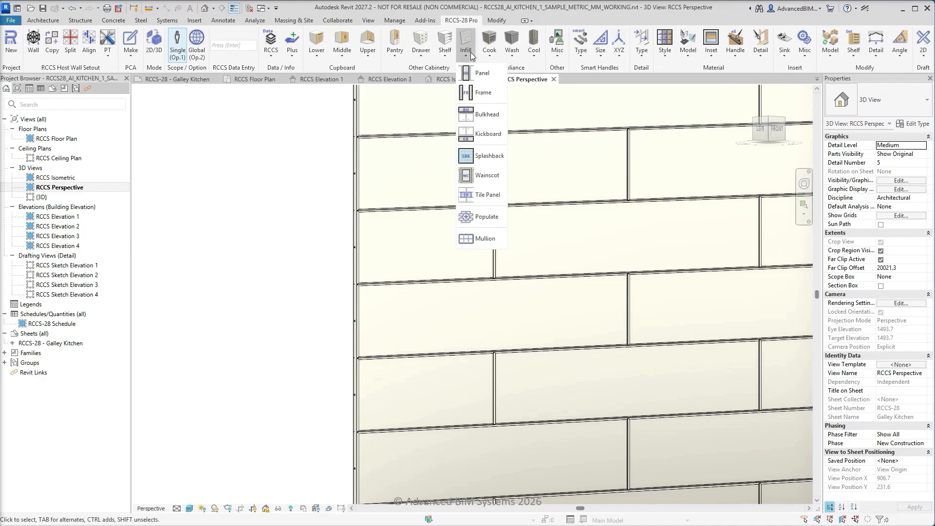
{"action": "left_click", "coordinate": [468, 237]}
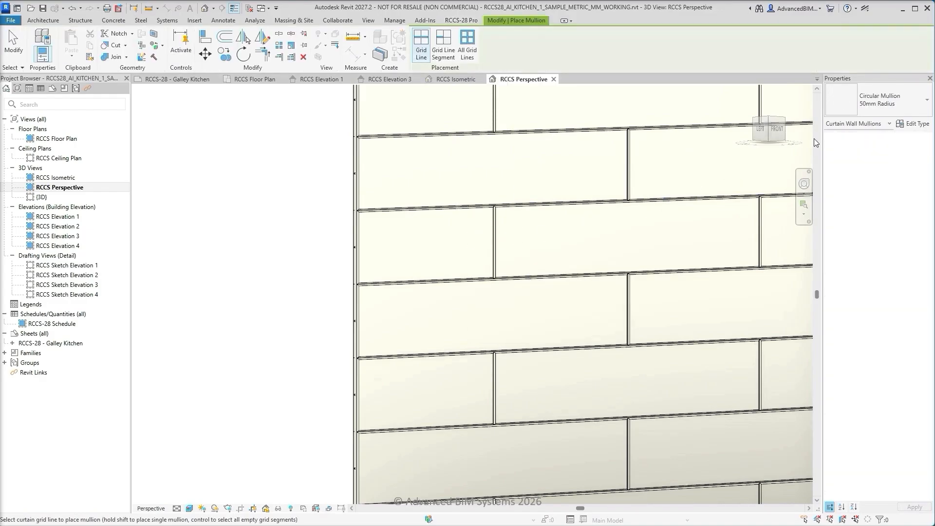
{"action": "left_click", "coordinate": [885, 98]}
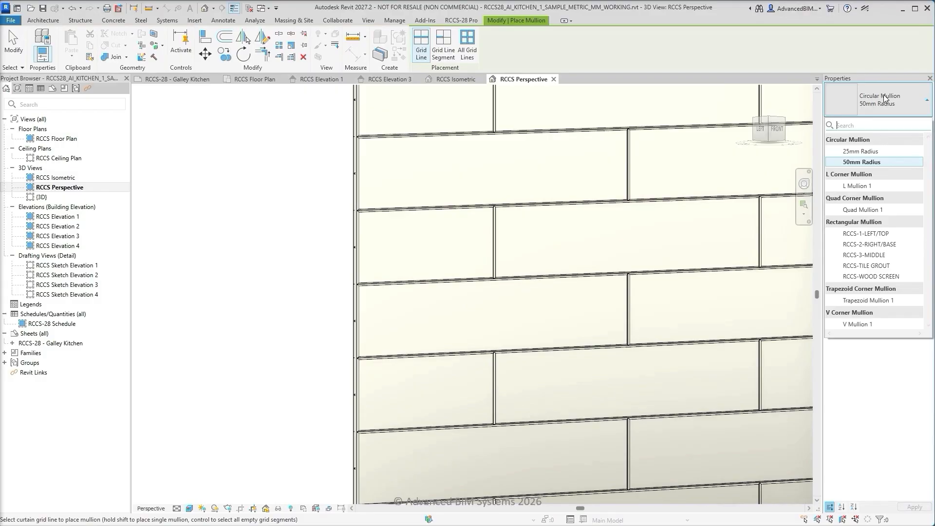
{"action": "left_click", "coordinate": [875, 267]}
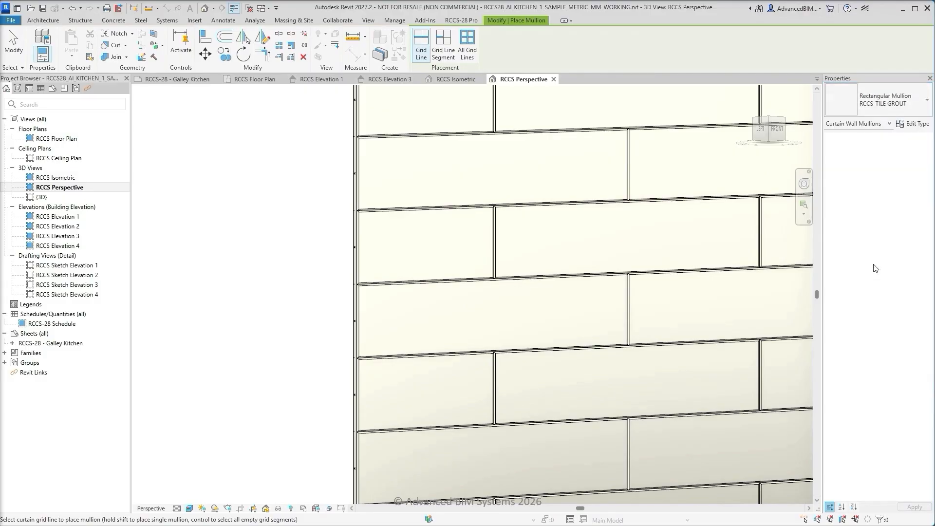
{"action": "left_click", "coordinate": [467, 42]}
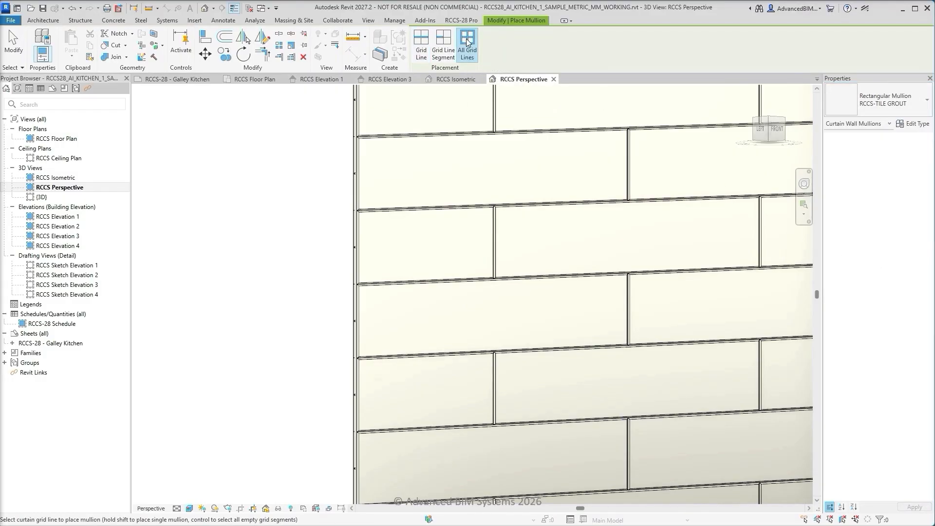
{"action": "left_click", "coordinate": [350, 128]}
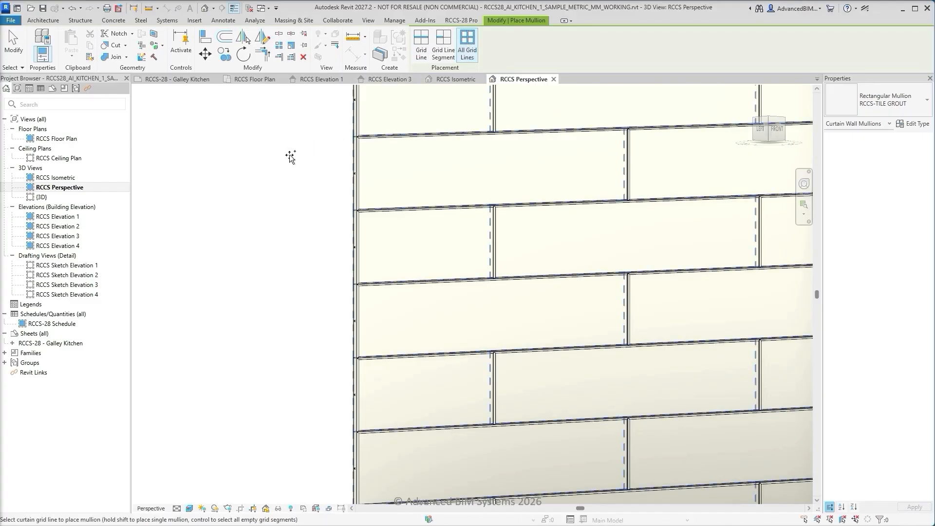
{"action": "key", "text": "Escape"}
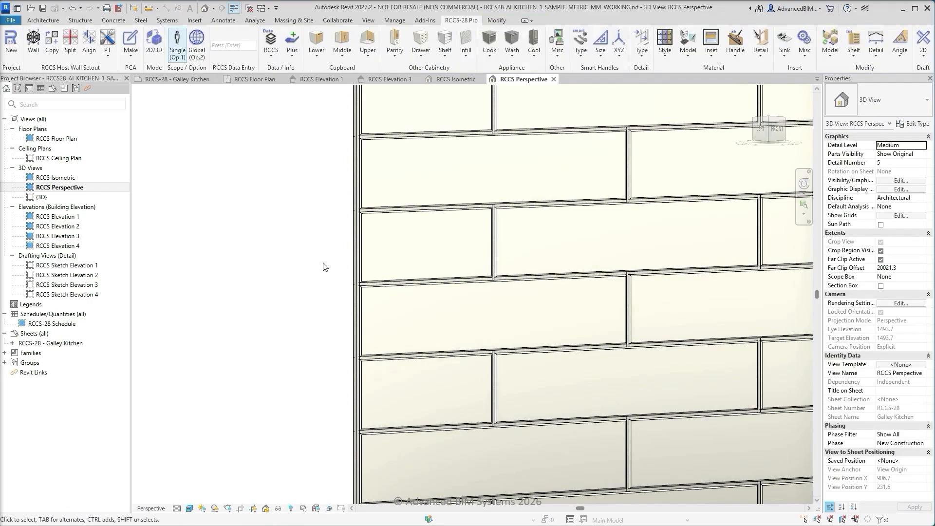
Examine the grout joints at the splashback's left end up close and return to the full perspective view
{"action": "scroll", "coordinate": [342, 292], "scroll_direction": "up", "scroll_amount": 5}
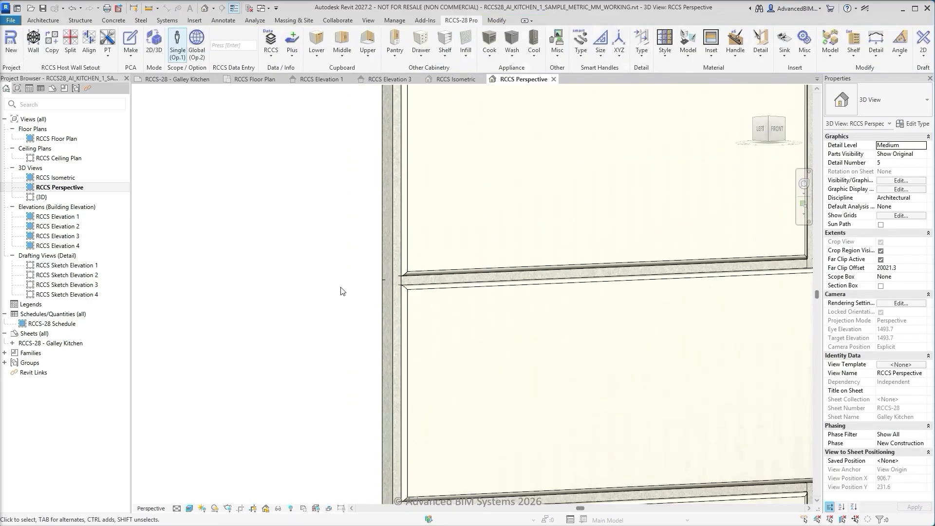
{"action": "scroll", "coordinate": [343, 291], "scroll_direction": "down", "scroll_amount": 1}
{"action": "key", "text": "z"}
{"action": "key", "text": "f"}
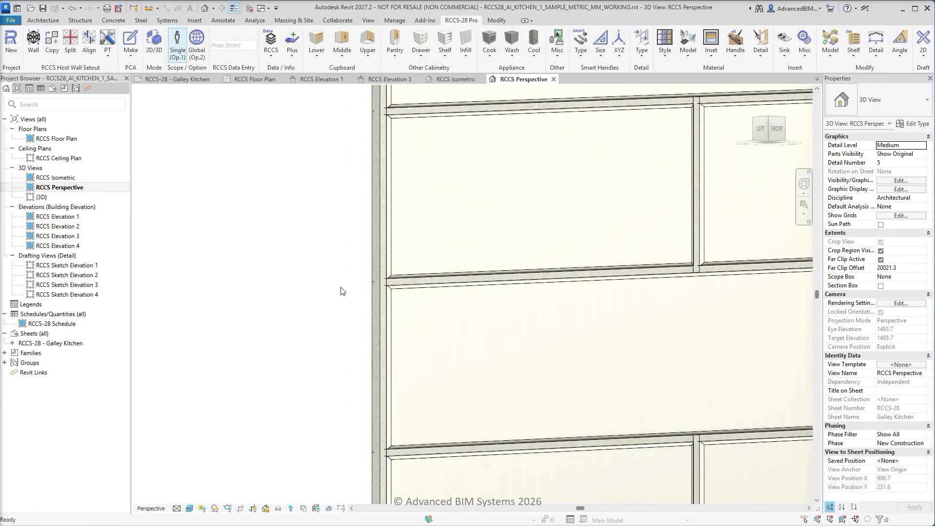